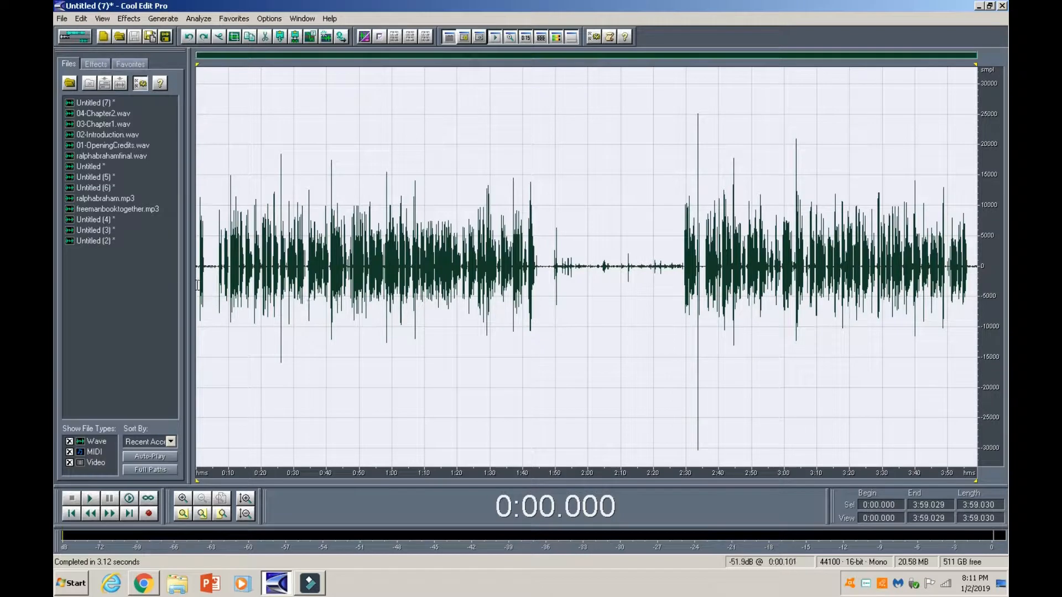
# Apply Dynamics Processing to the entire recording with the preset VocalComp, -24, +12dB, Fast.
pyautogui.moveTo(196, 286); pyautogui.dragTo(1008, 274)
pyautogui.click(682, 268)
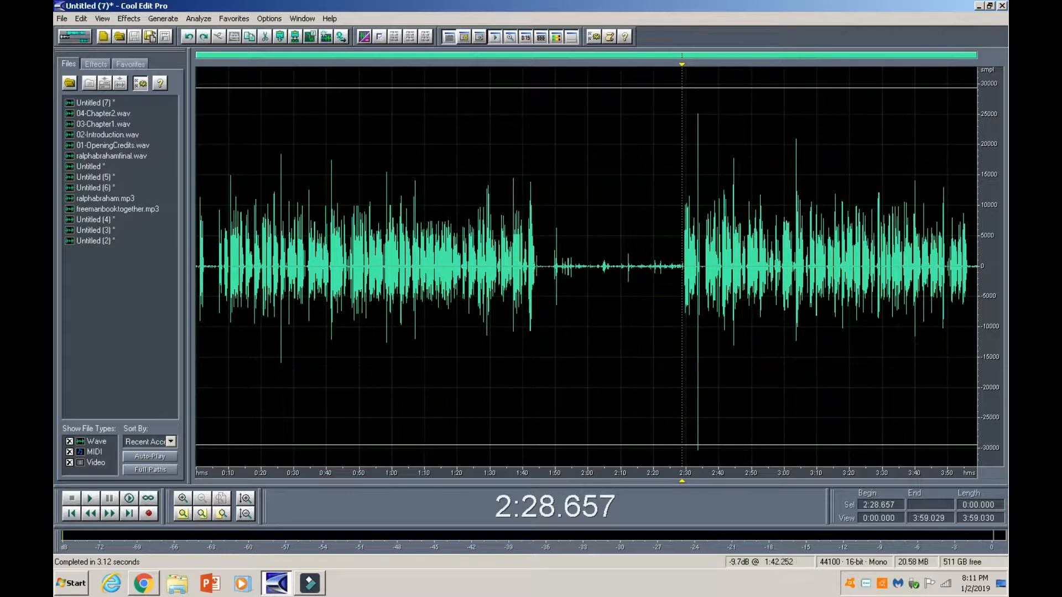
pyautogui.moveTo(531, 267); pyautogui.dragTo(683, 268)
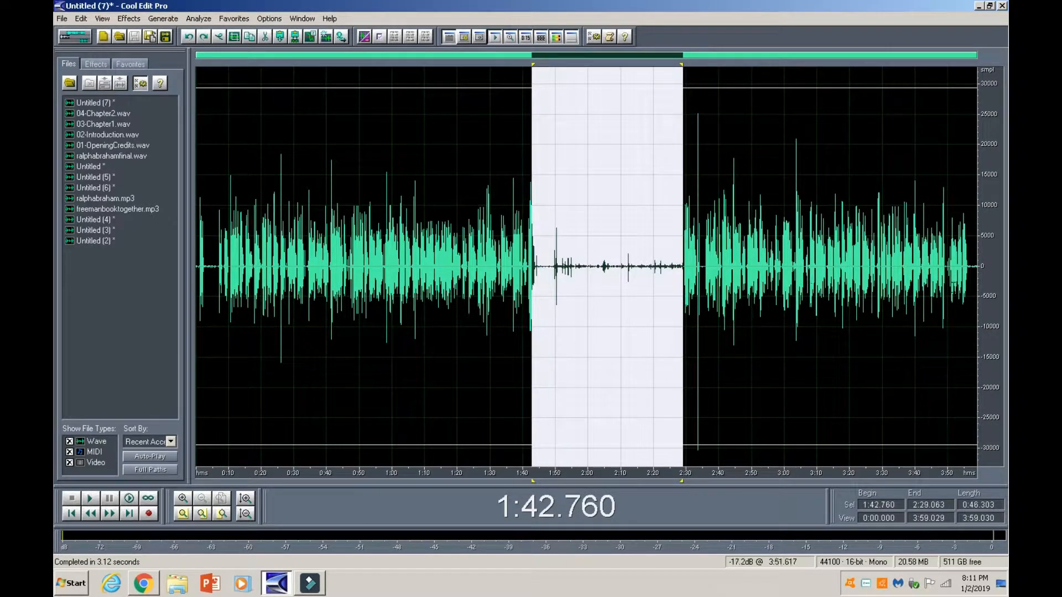
pyautogui.click(946, 293)
pyautogui.moveTo(973, 285); pyautogui.dragTo(188, 300)
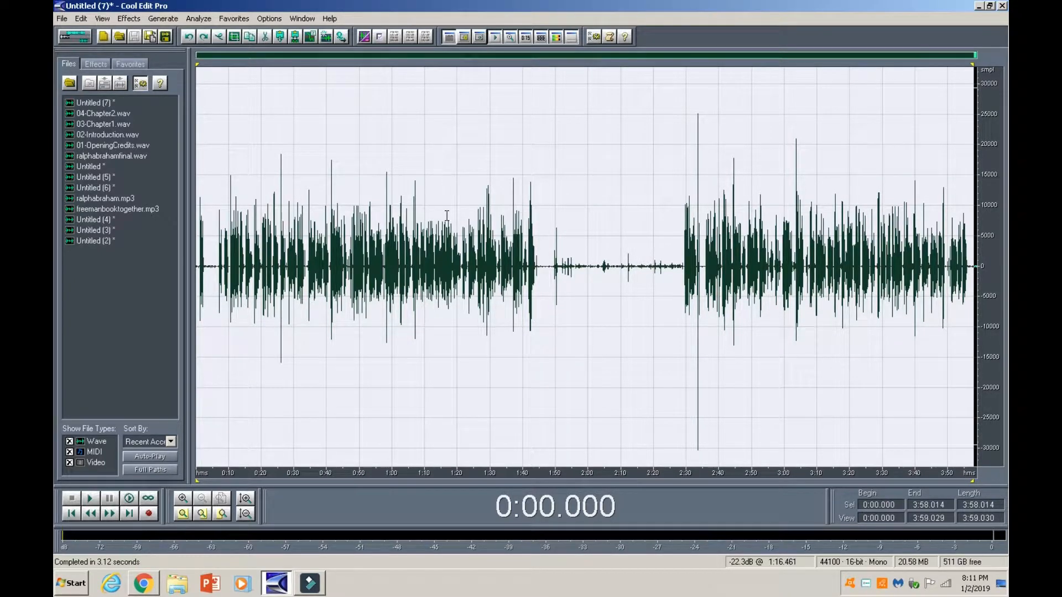
pyautogui.moveTo(197, 297); pyautogui.dragTo(977, 265)
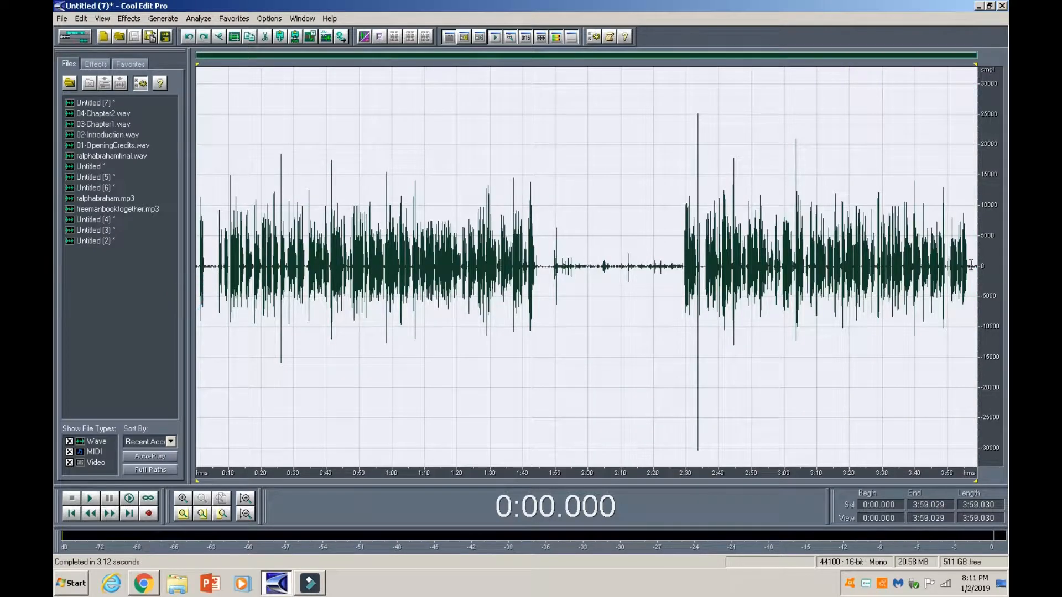
pyautogui.click(129, 19)
pyautogui.moveTo(203, 72)
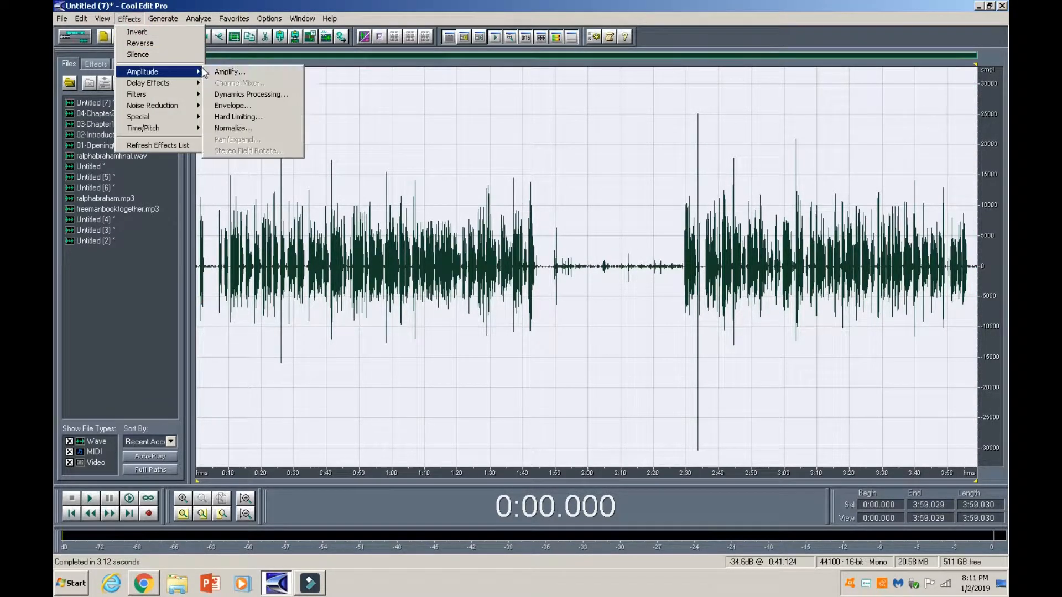
pyautogui.click(251, 94)
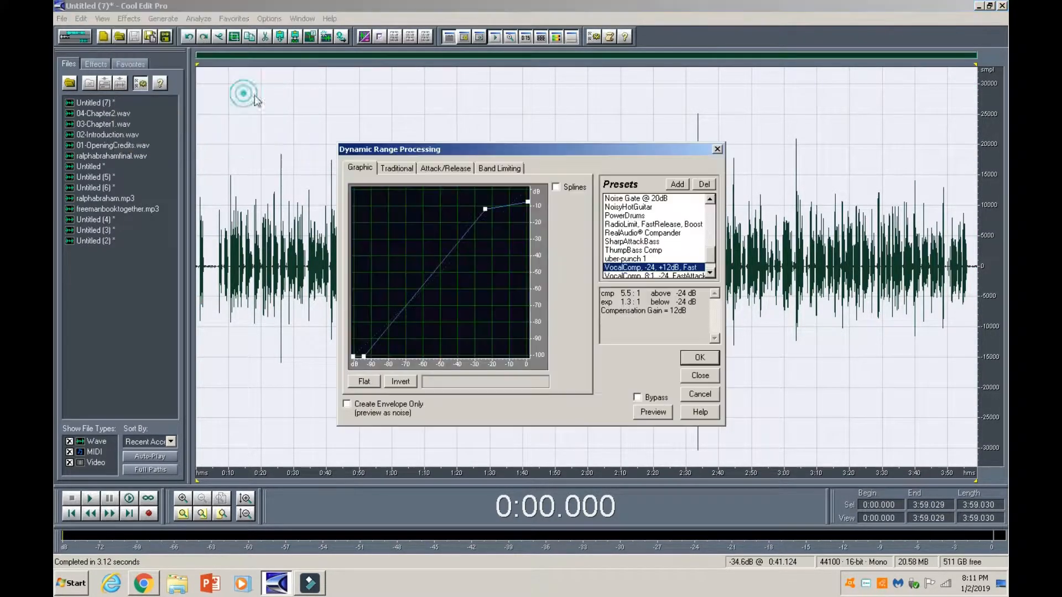
pyautogui.click(698, 358)
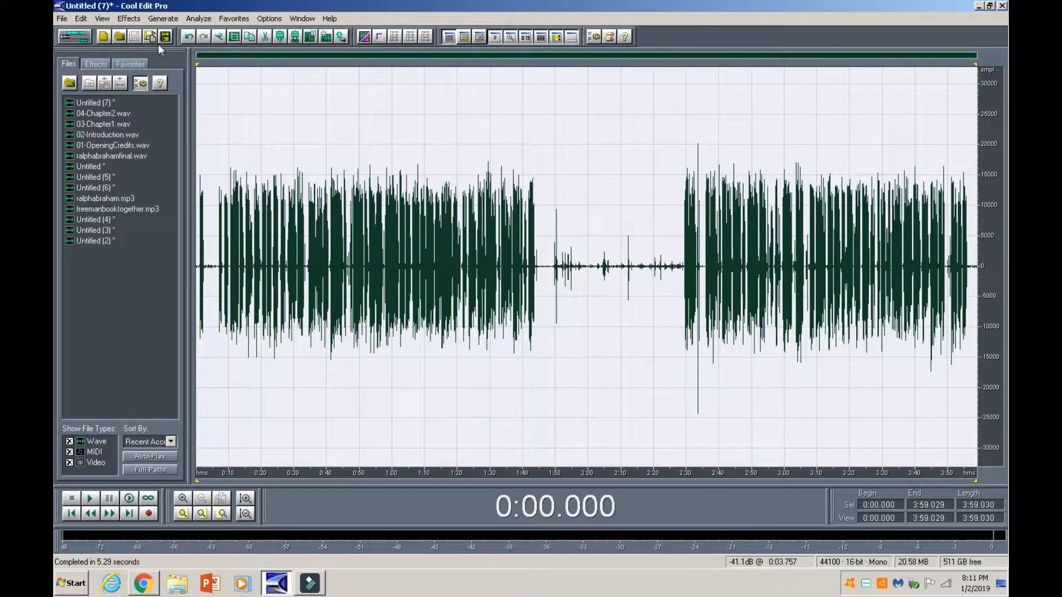
# Normalize the amplitude of the entire recording.
pyautogui.click(130, 19)
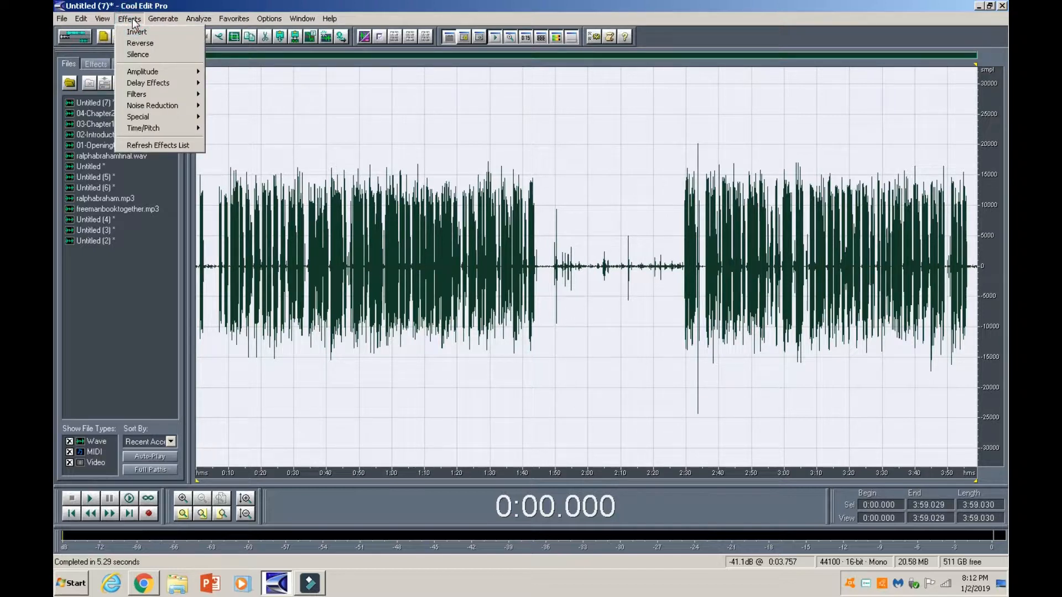
pyautogui.moveTo(153, 73)
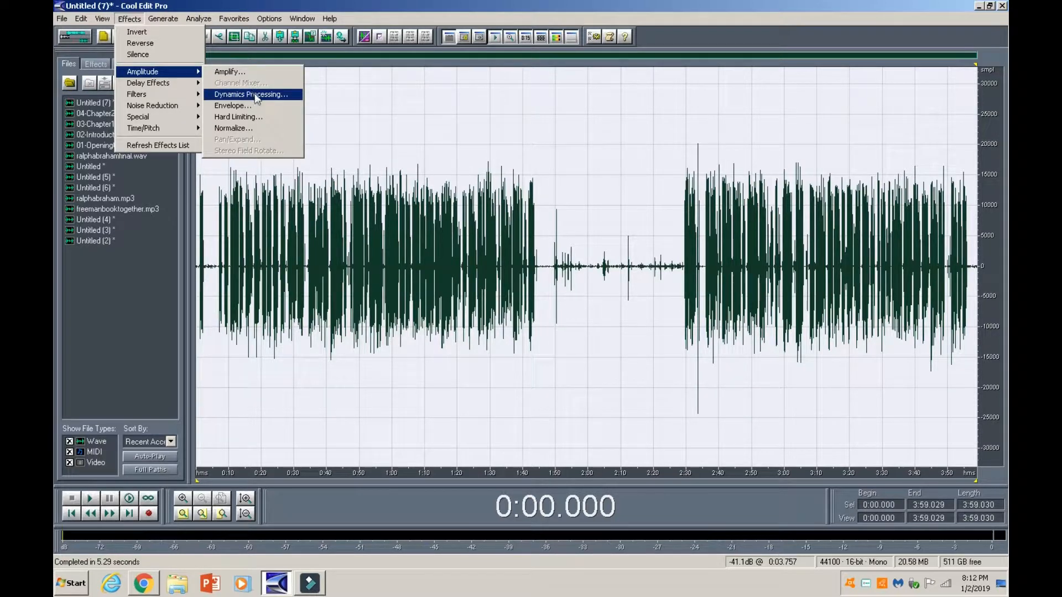
pyautogui.click(549, 146)
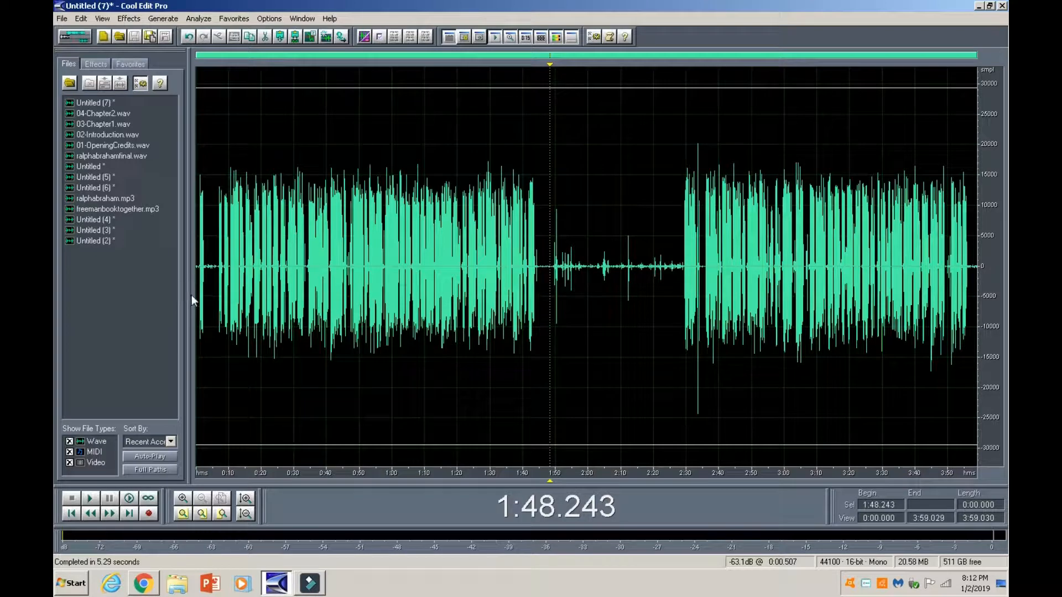
pyautogui.hotkey('ctrl', 'a')
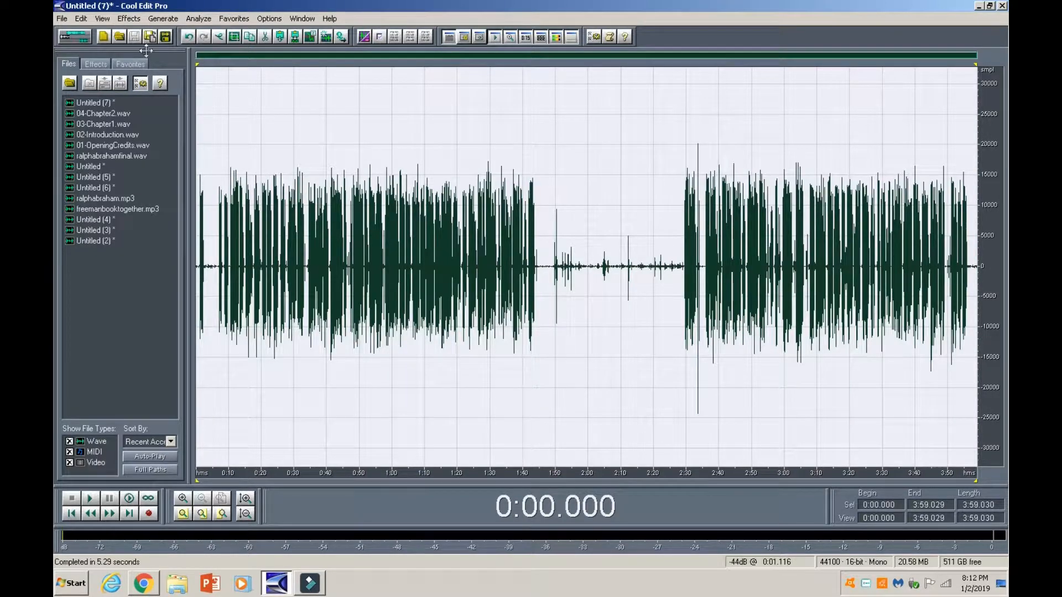
pyautogui.click(129, 18)
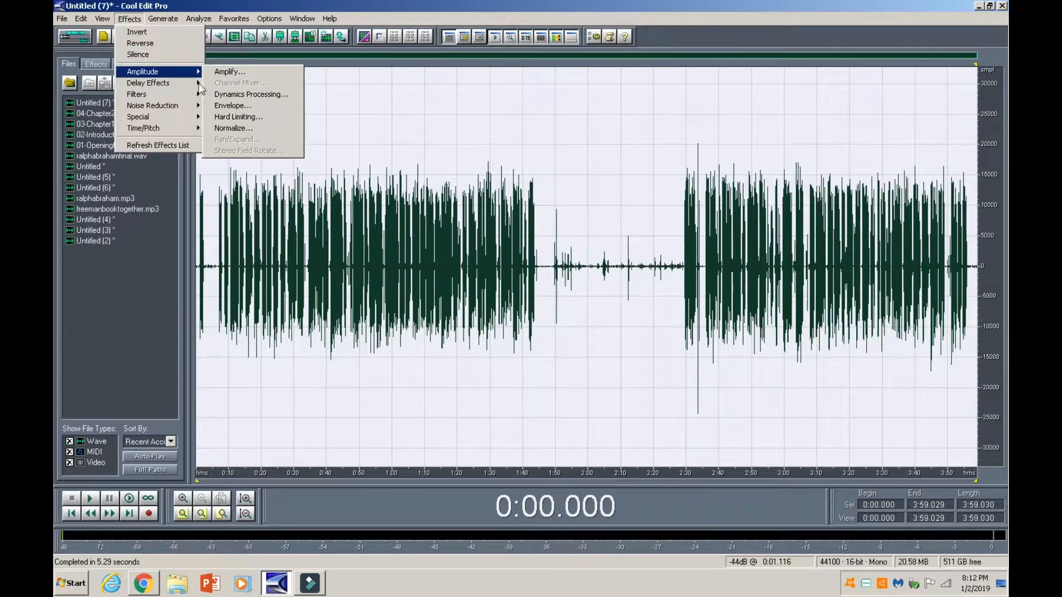
pyautogui.moveTo(190, 86)
pyautogui.moveTo(160, 71)
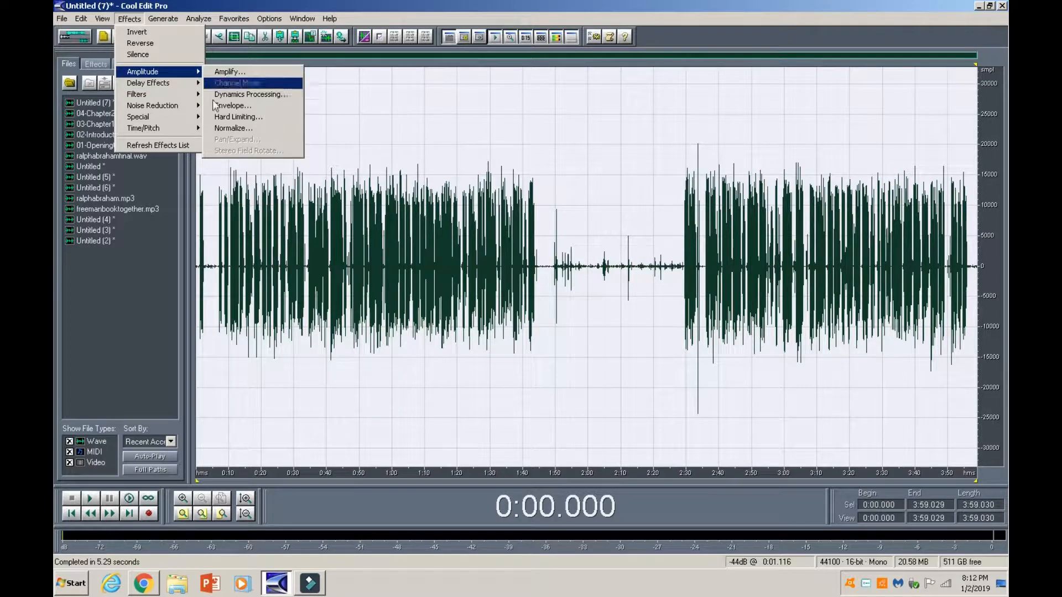
pyautogui.click(227, 129)
pyautogui.click(596, 277)
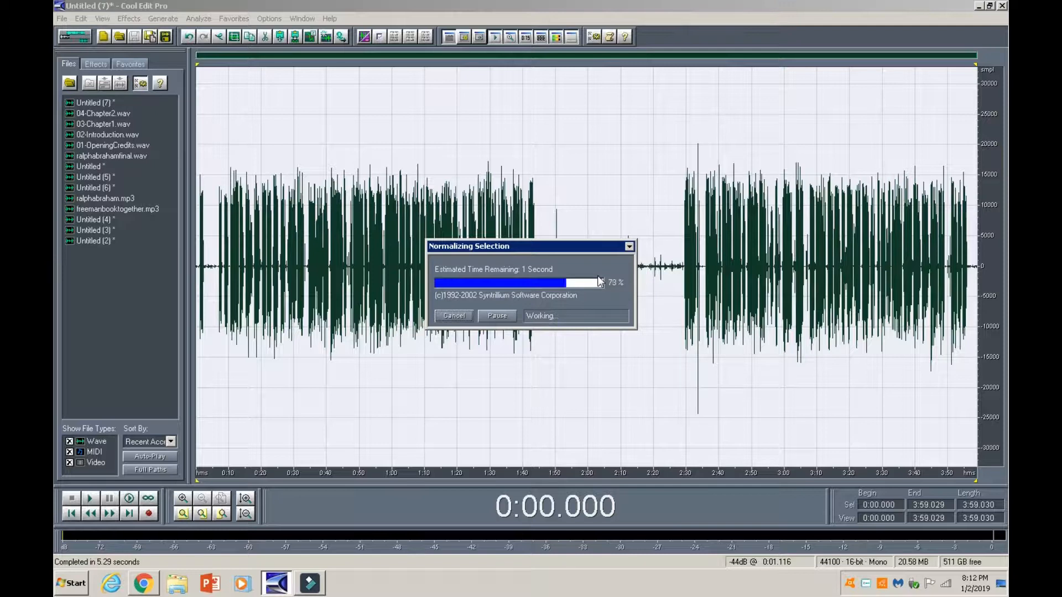
# Apply Noise Reduction to the entire recording using the loaded noiseredo.fft profile, at level 89, reducing by 40 dB.
pyautogui.click(196, 281)
pyautogui.moveTo(194, 281); pyautogui.dragTo(981, 274)
pyautogui.click(128, 19)
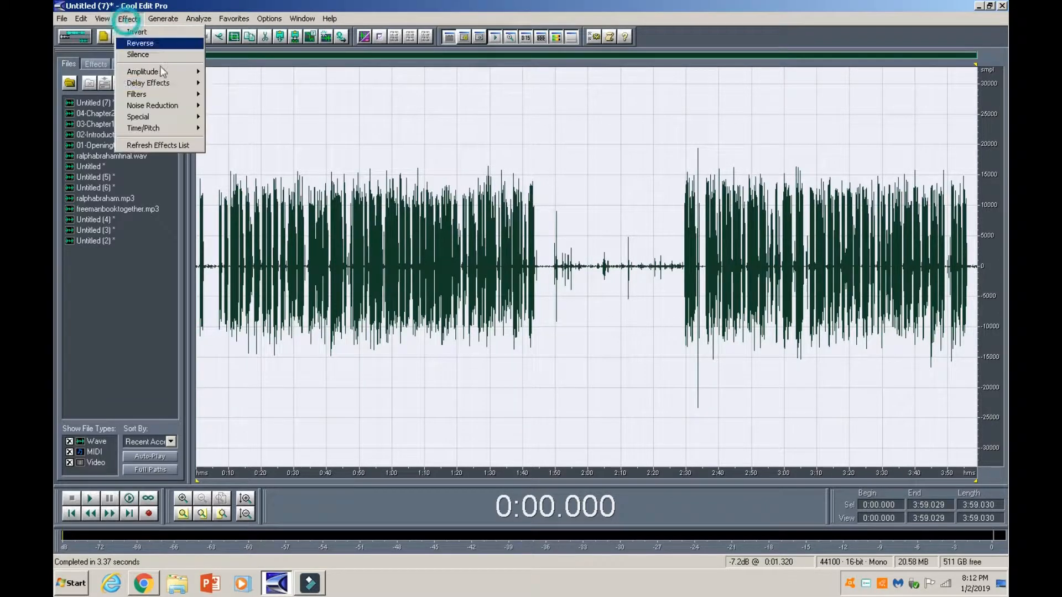
pyautogui.moveTo(165, 105)
pyautogui.click(238, 136)
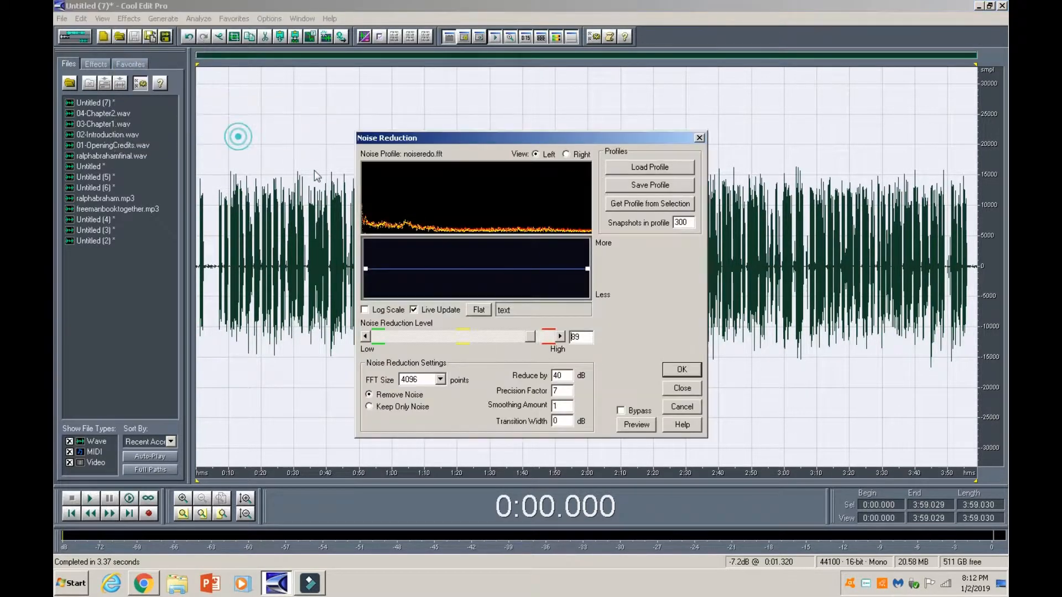
pyautogui.click(680, 369)
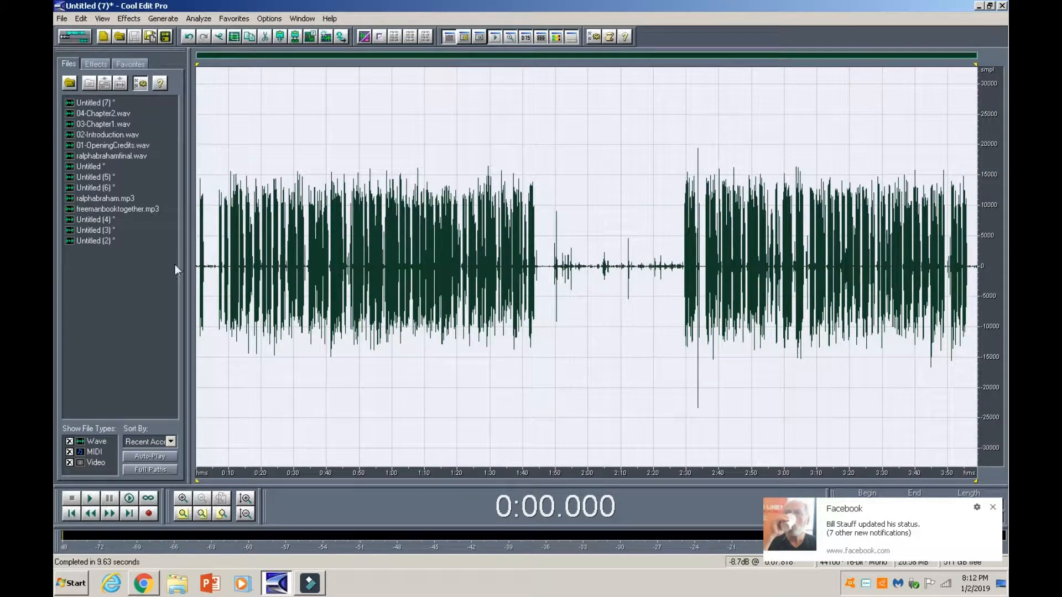
# Delete the first spoken phrase and the pause after it, about the first 7 seconds of the recording.
pyautogui.click(204, 271)
pyautogui.click(202, 272)
pyautogui.press('space')
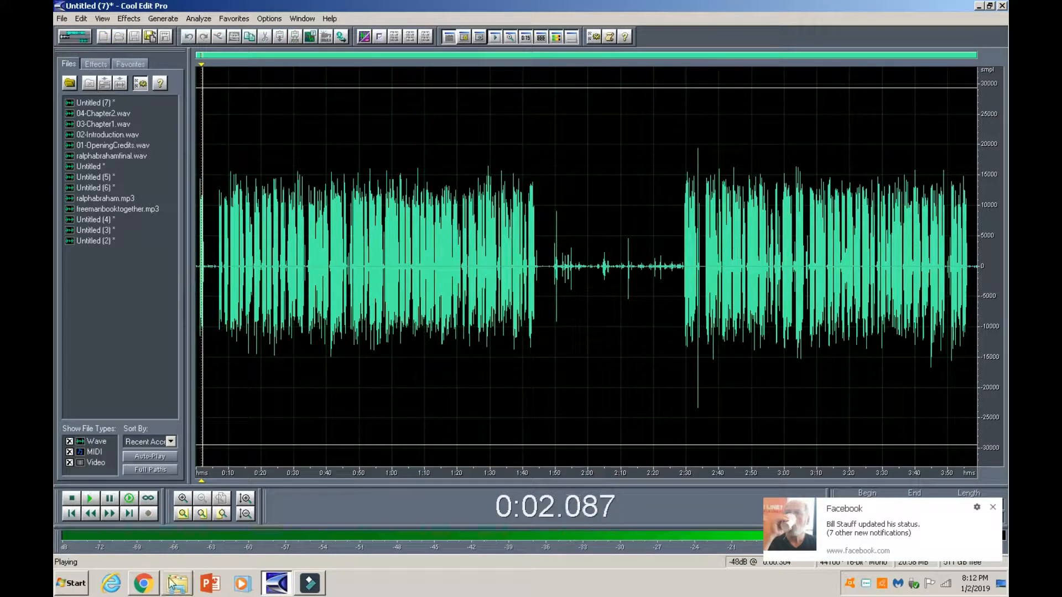
pyautogui.click(182, 514)
pyautogui.click(182, 513)
pyautogui.click(806, 276)
pyautogui.moveTo(806, 277); pyautogui.dragTo(102, 290)
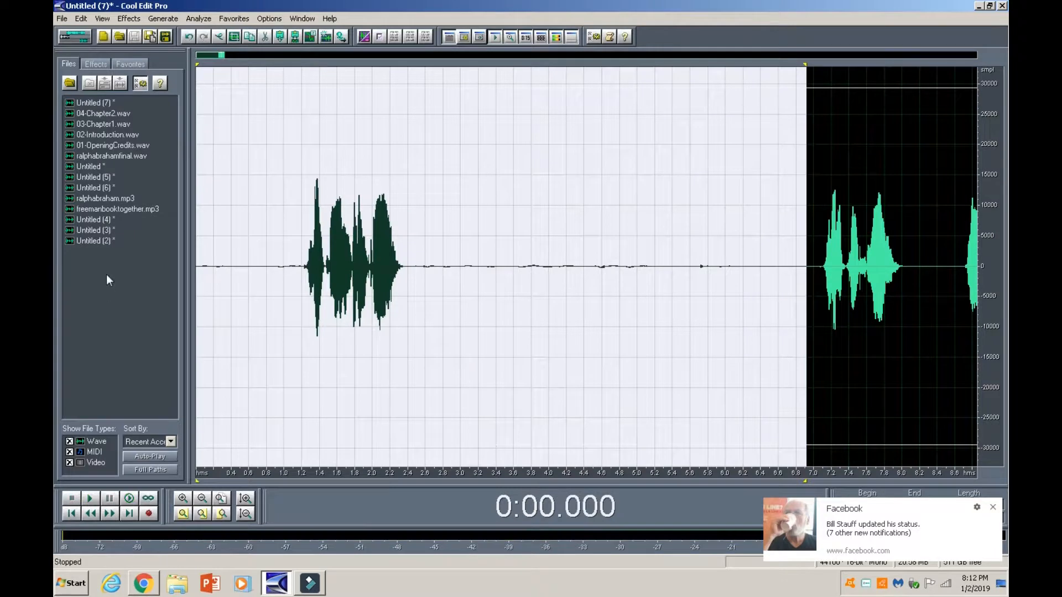
pyautogui.press('Delete')
# Play the recording from its start and inspect the click marks in the pause from about 0:20.6 to 0:21.7.
pyautogui.press('space')
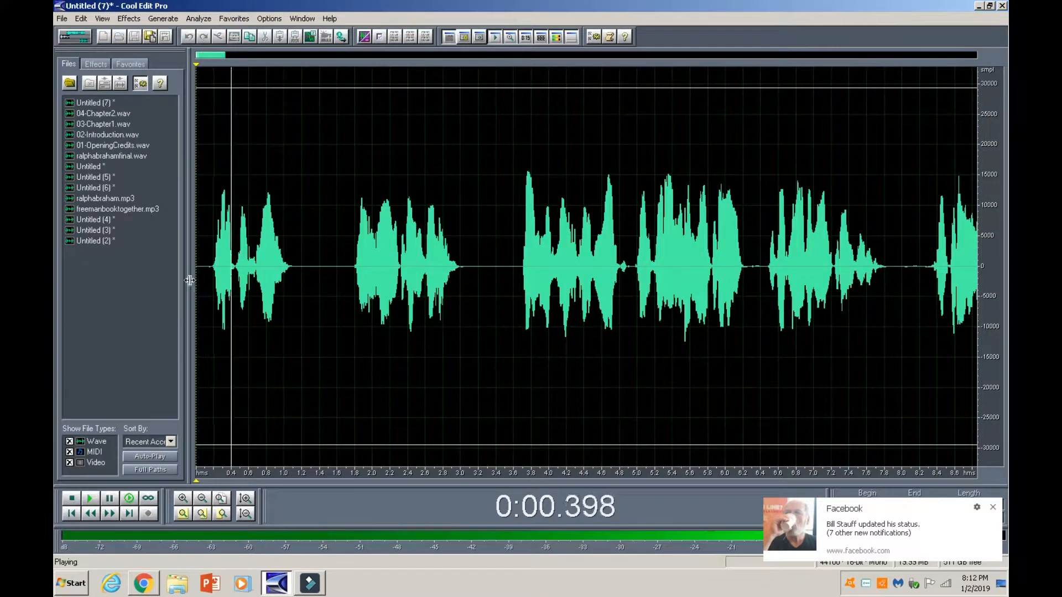
pyautogui.click(202, 498)
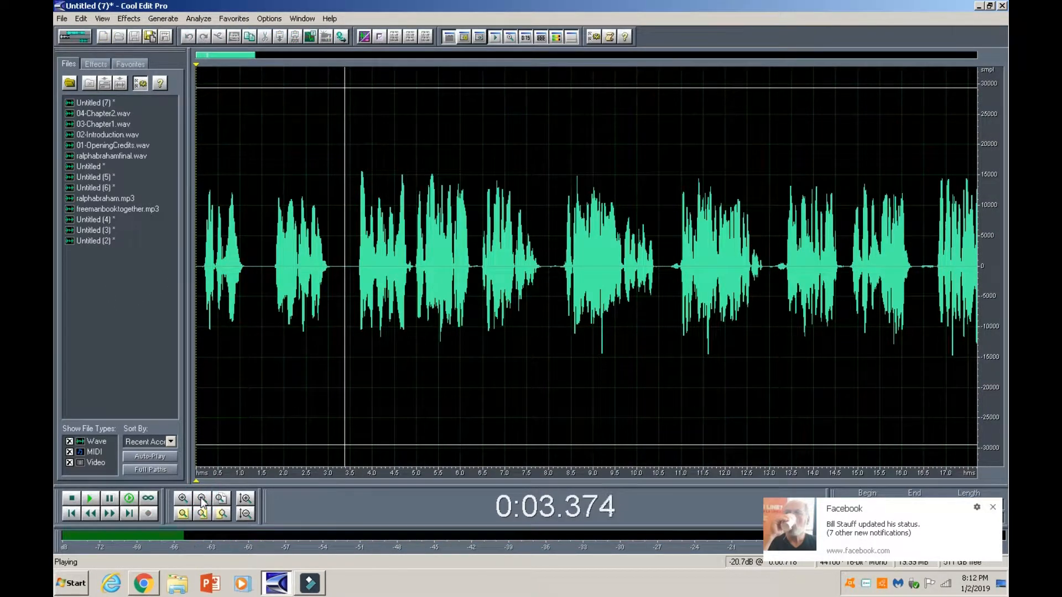
pyautogui.click(203, 500)
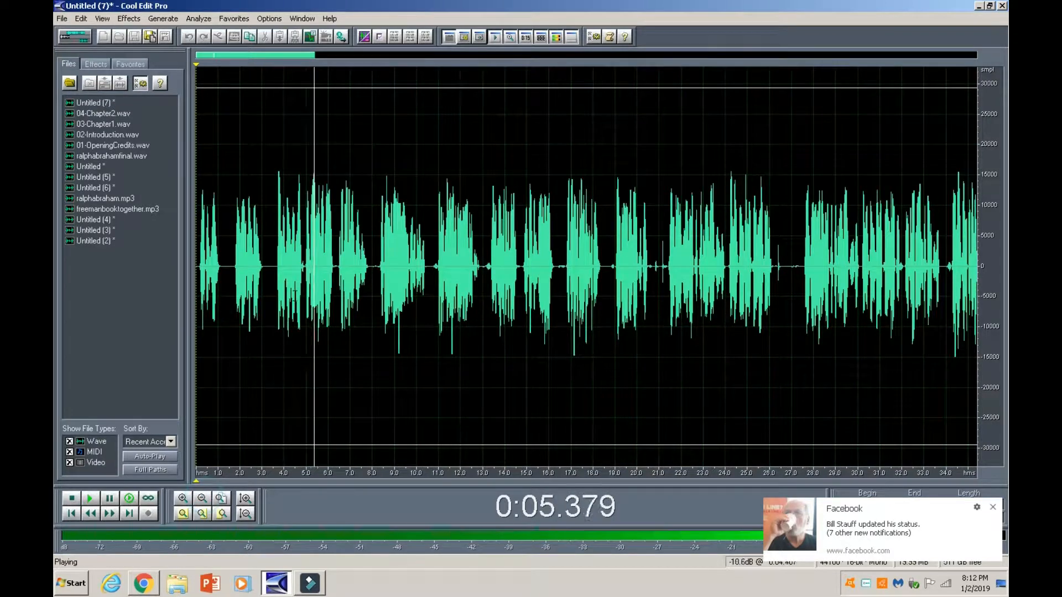
pyautogui.click(305, 279)
pyautogui.click(605, 276)
pyautogui.click(616, 277)
pyautogui.click(650, 276)
pyautogui.moveTo(651, 276); pyautogui.dragTo(672, 280)
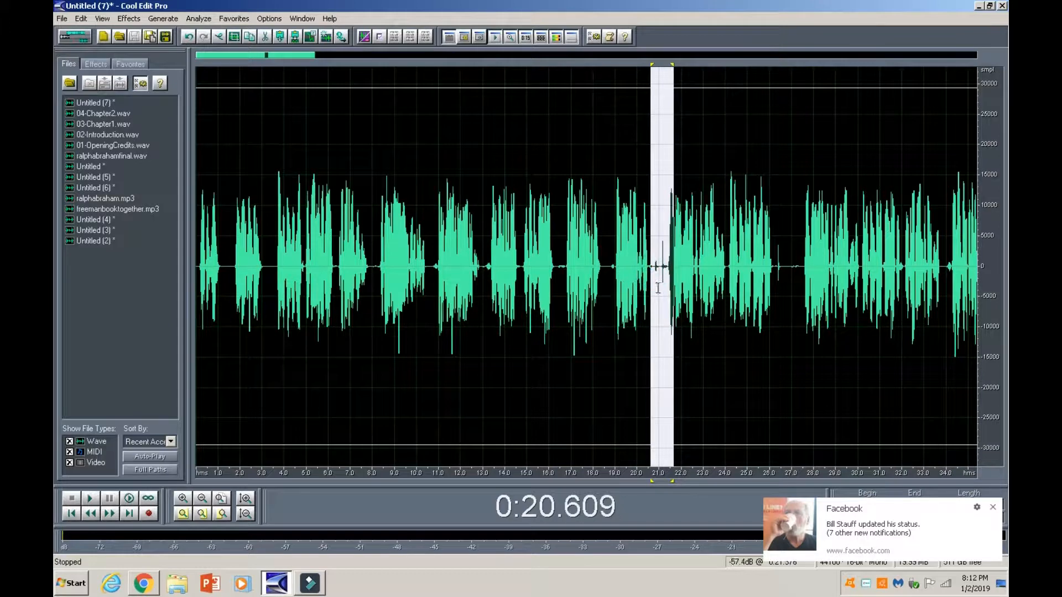
pyautogui.click(184, 514)
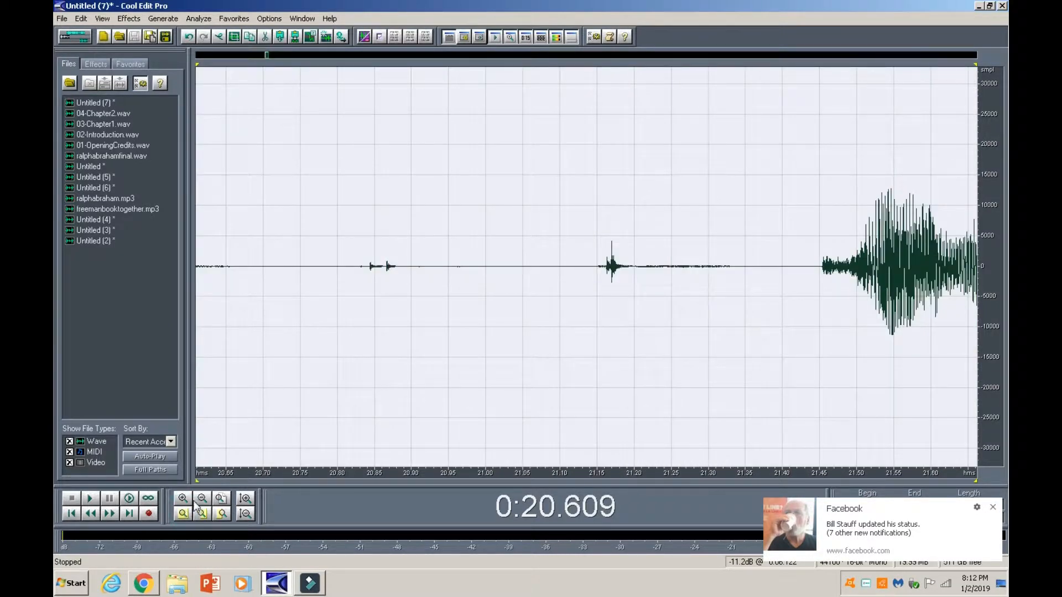
# Delete the flawed phrase and its click marks from about 0:18.9 to 0:21.4.
pyautogui.click(200, 500)
pyautogui.click(201, 500)
pyautogui.click(408, 282)
pyautogui.press('space')
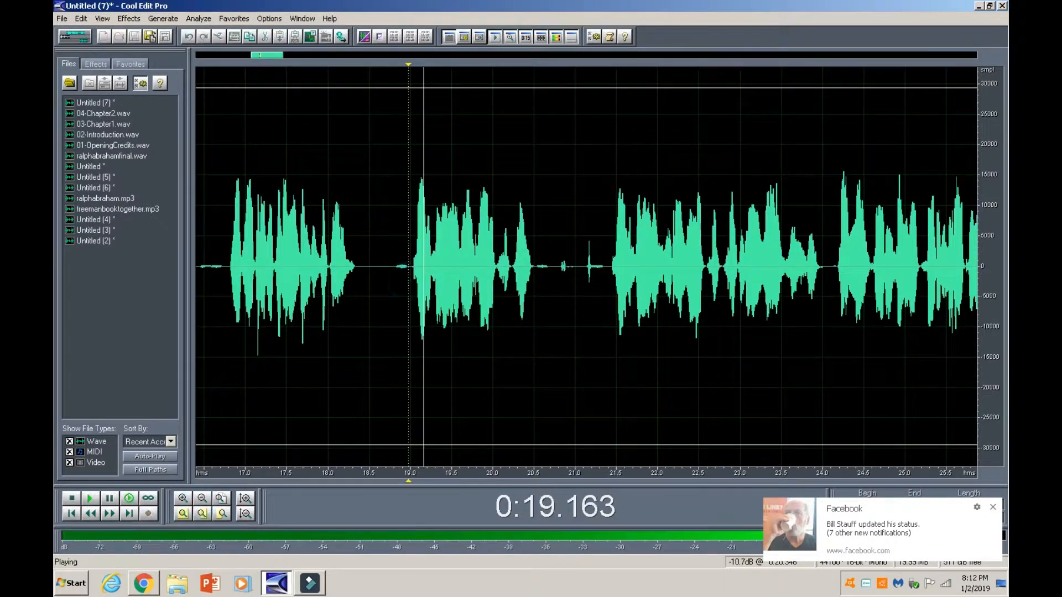
pyautogui.press('space')
pyautogui.click(598, 273)
pyautogui.click(607, 272)
pyautogui.press('space')
pyautogui.moveTo(607, 272); pyautogui.dragTo(402, 303)
pyautogui.press('space')
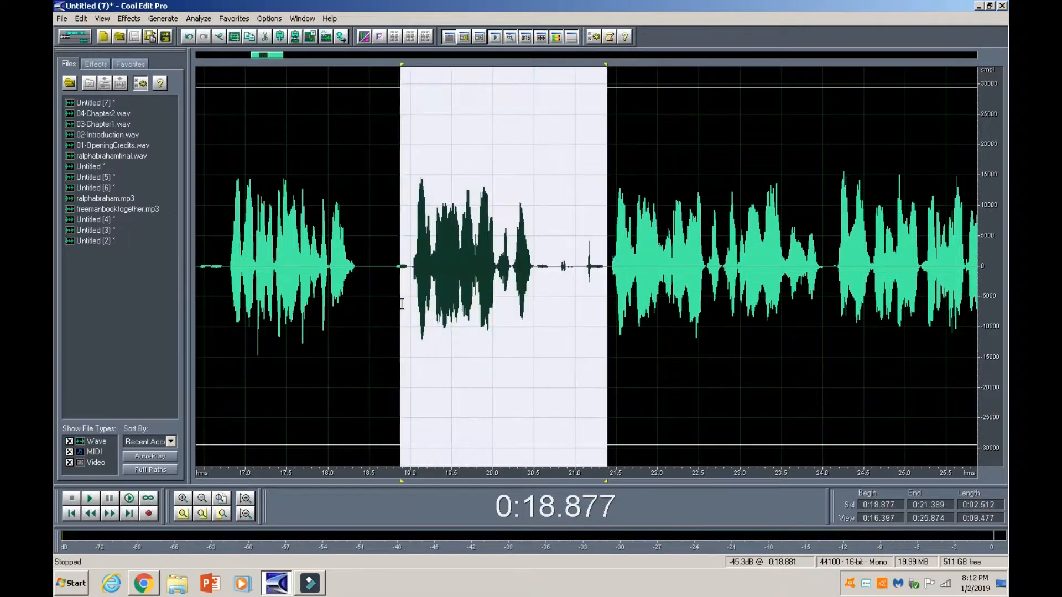
pyautogui.press('Delete')
# Play on from the cut and delete the section from about 0:18.8 to 0:25.0, including its click mark.
pyautogui.press('space')
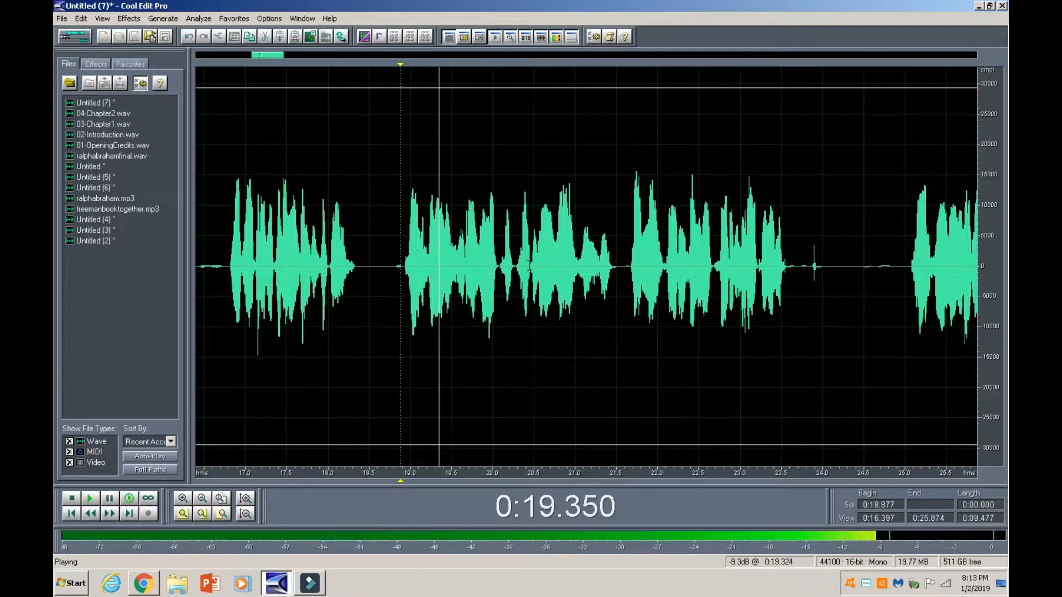
pyautogui.press('space')
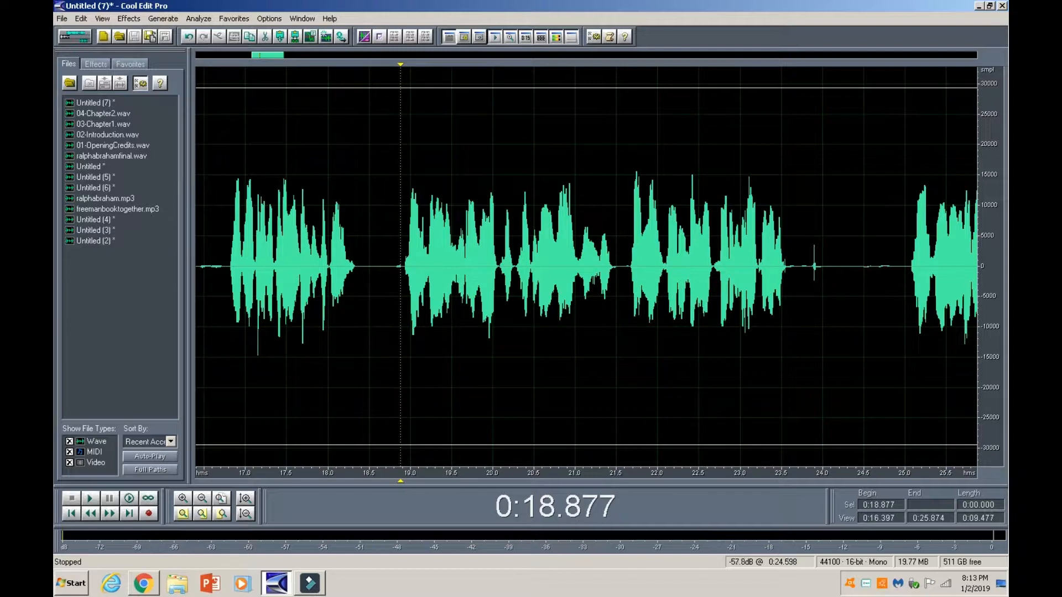
pyautogui.press('space')
pyautogui.press('space')
pyautogui.click(905, 277)
pyautogui.press('space')
pyautogui.moveTo(905, 277); pyautogui.dragTo(256, 274)
pyautogui.press('space')
pyautogui.press('space')
pyautogui.press('Delete')
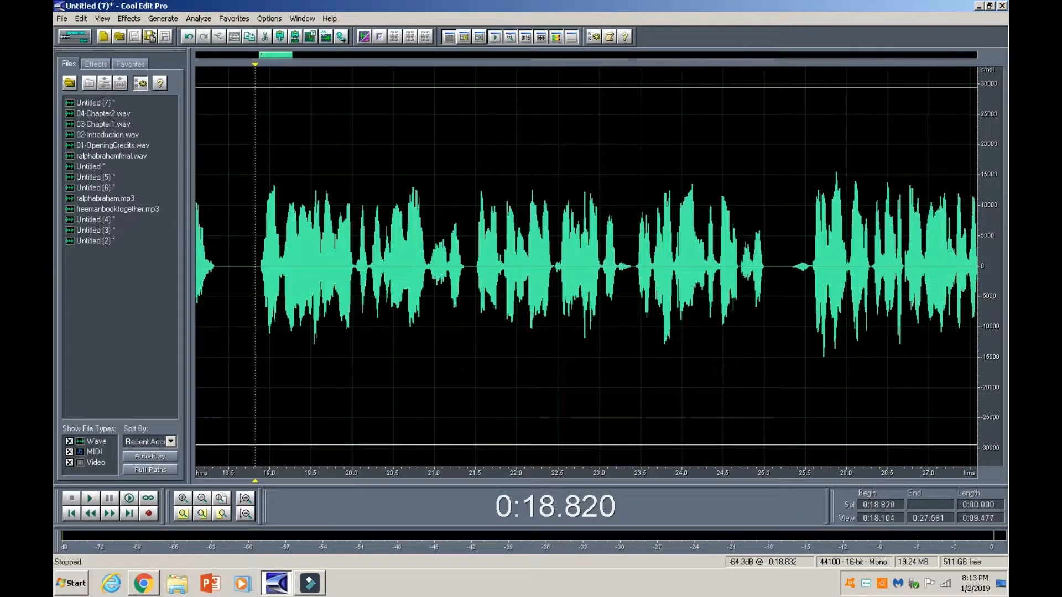
# Listen on from about 0:18.8 and examine the waveform for the next misread passage and its restart.
pyautogui.press('space')
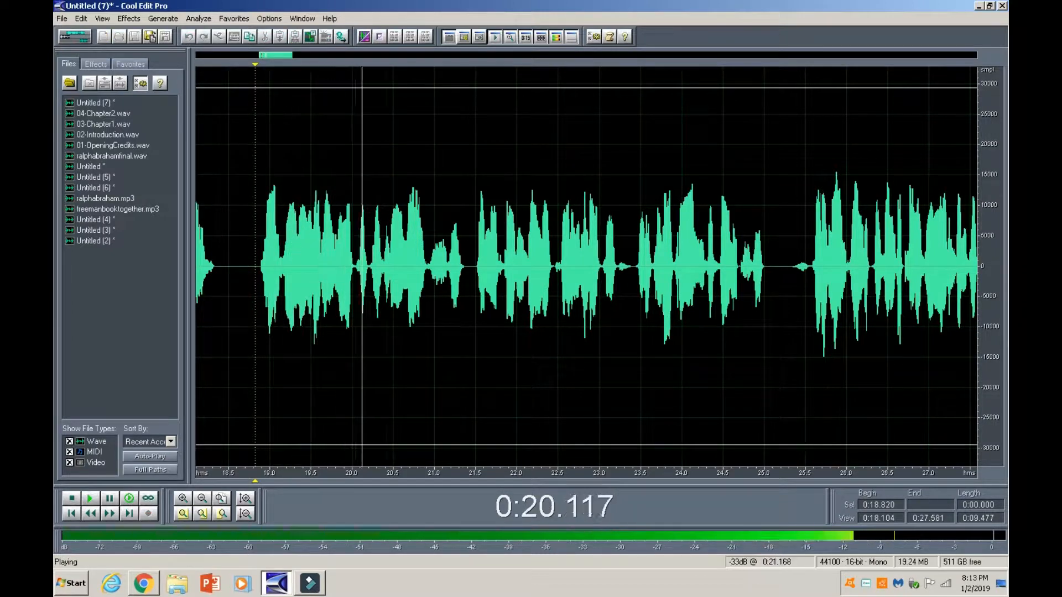
pyautogui.moveTo(835, 303); pyautogui.dragTo(976, 303)
pyautogui.click(841, 303)
pyautogui.press('space')
pyautogui.press('space')
pyautogui.click(892, 287)
pyautogui.press('space')
pyautogui.moveTo(892, 287); pyautogui.dragTo(787, 288)
pyautogui.moveTo(583, 288); pyautogui.dragTo(244, 339)
pyautogui.click(688, 282)
pyautogui.click(729, 280)
pyautogui.click(669, 282)
pyautogui.click(701, 282)
# Delete the flawed passage from about 0:25.3 to 0:32.5 and play the recording from the cut.
pyautogui.click(833, 276)
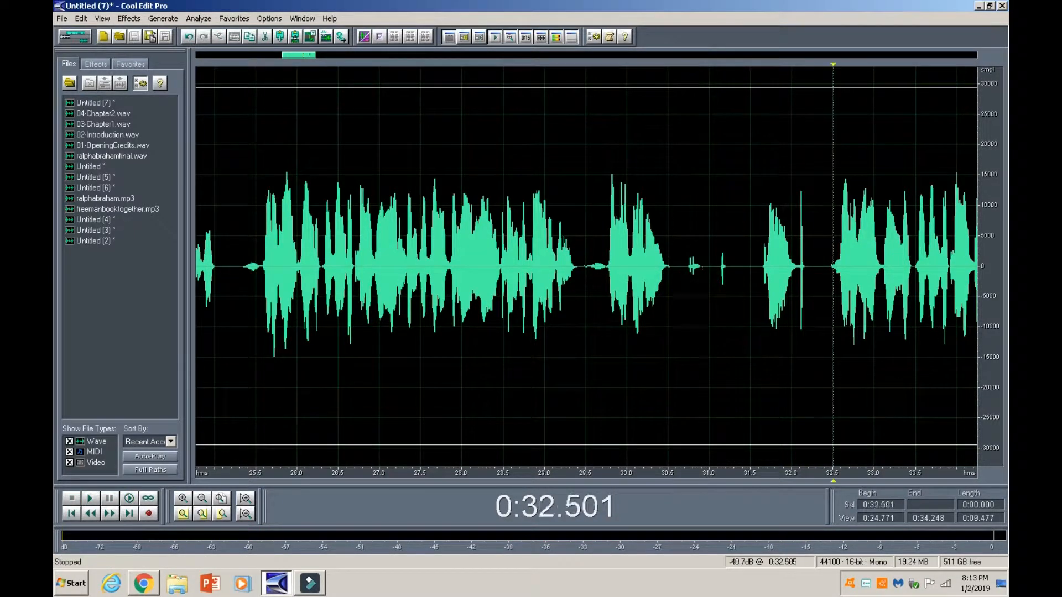
pyautogui.press('space')
pyautogui.press('space')
pyautogui.click(691, 276)
pyautogui.moveTo(688, 285); pyautogui.dragTo(434, 326)
pyautogui.press('space')
pyautogui.click(425, 327)
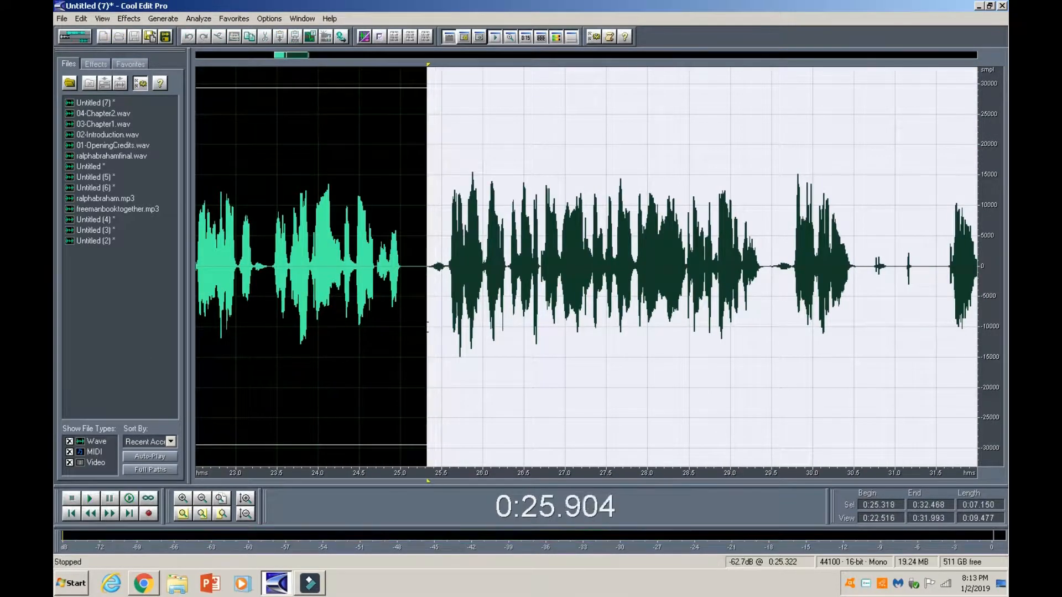
pyautogui.press('space')
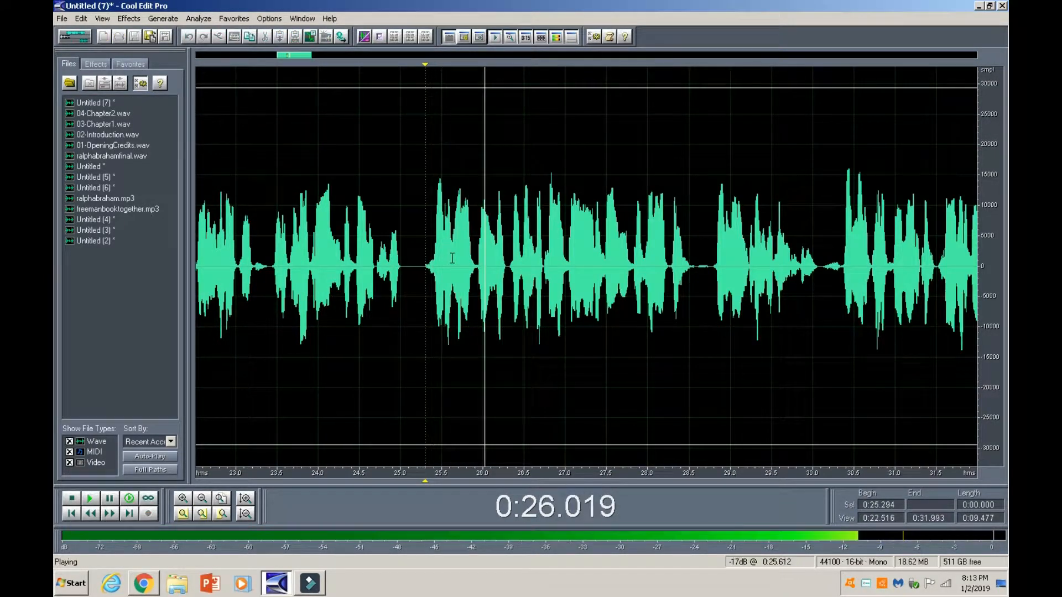
pyautogui.press('space')
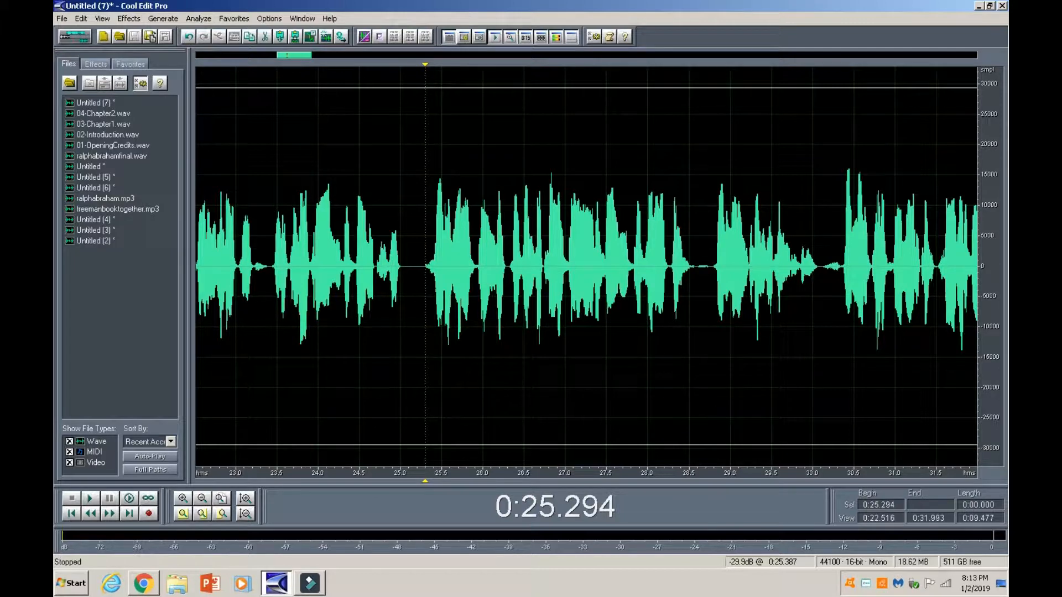
pyautogui.press('space')
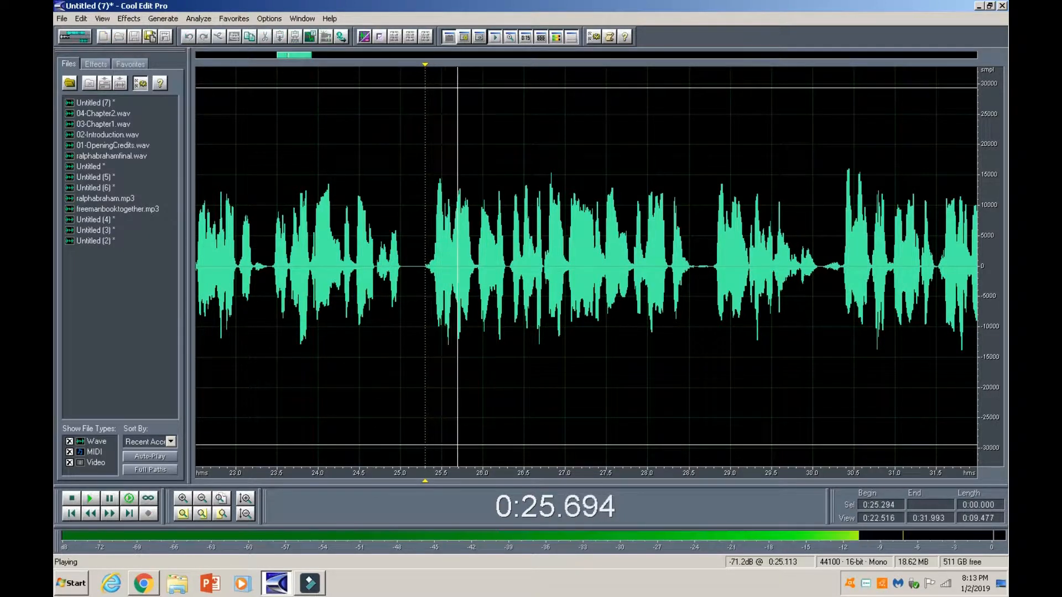
# Select the repeated passage from about 0:28.7 to 0:35.0 and play its beginning.
pyautogui.moveTo(941, 297); pyautogui.dragTo(981, 288)
pyautogui.click(631, 277)
pyautogui.click(619, 278)
pyautogui.press('space')
pyautogui.moveTo(572, 279); pyautogui.dragTo(242, 298)
pyautogui.press('space')
pyautogui.press('space')
pyautogui.press('space')
pyautogui.keyDown('shift'); pyautogui.click(248, 298); pyautogui.keyUp('shift')
pyautogui.press('space')
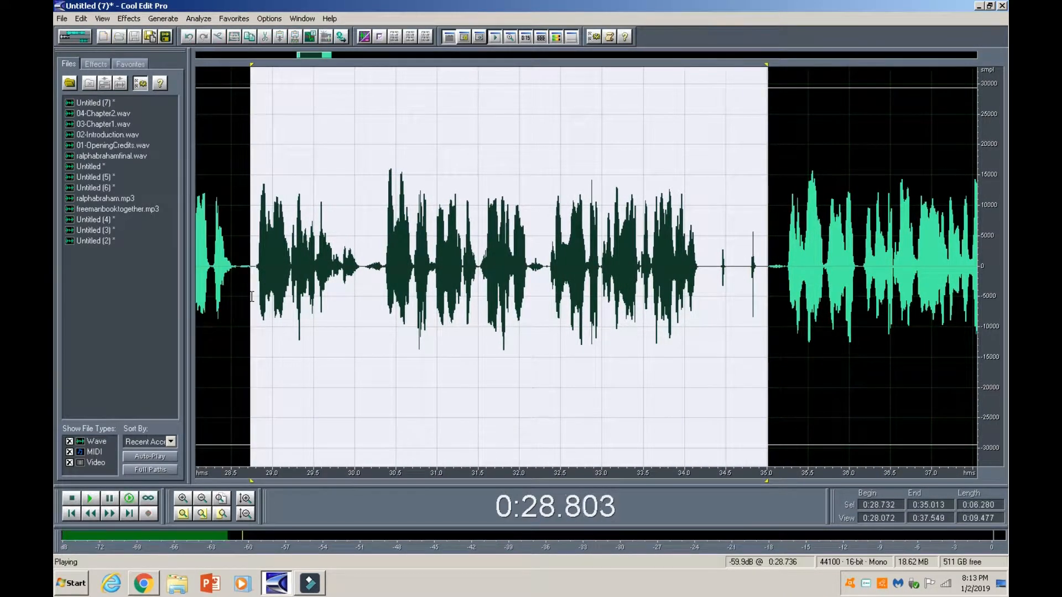
# Extend the selection back to about 0:25.3 and delete the flawed take up to just past 0:35.
pyautogui.press('space')
pyautogui.keyDown('shift'); pyautogui.click(551, 270); pyautogui.keyUp('shift')
pyautogui.press('space')
pyautogui.press('space')
pyautogui.moveTo(553, 269); pyautogui.dragTo(799, 282)
pyautogui.press('space')
pyautogui.press('space')
pyautogui.moveTo(724, 287); pyautogui.dragTo(320, 311)
pyautogui.press('space')
pyautogui.press('space')
pyautogui.click(326, 311)
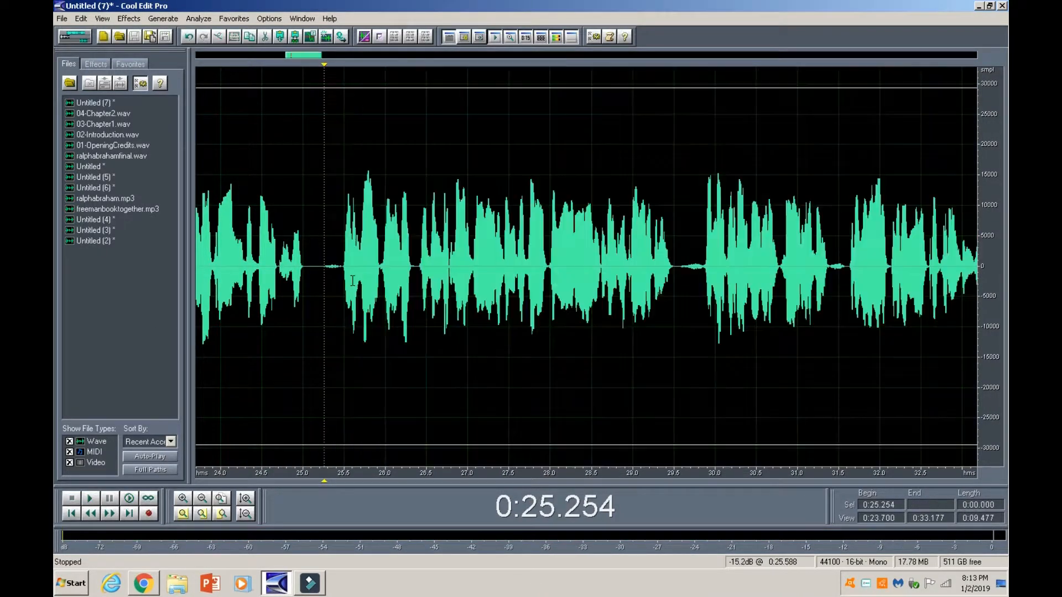
# Play on through the recording and delete the long section from about 1:11.3 to 1:56.9.
pyautogui.press('space')
pyautogui.moveTo(664, 294); pyautogui.dragTo(1006, 268)
pyautogui.click(285, 315)
pyautogui.press('space')
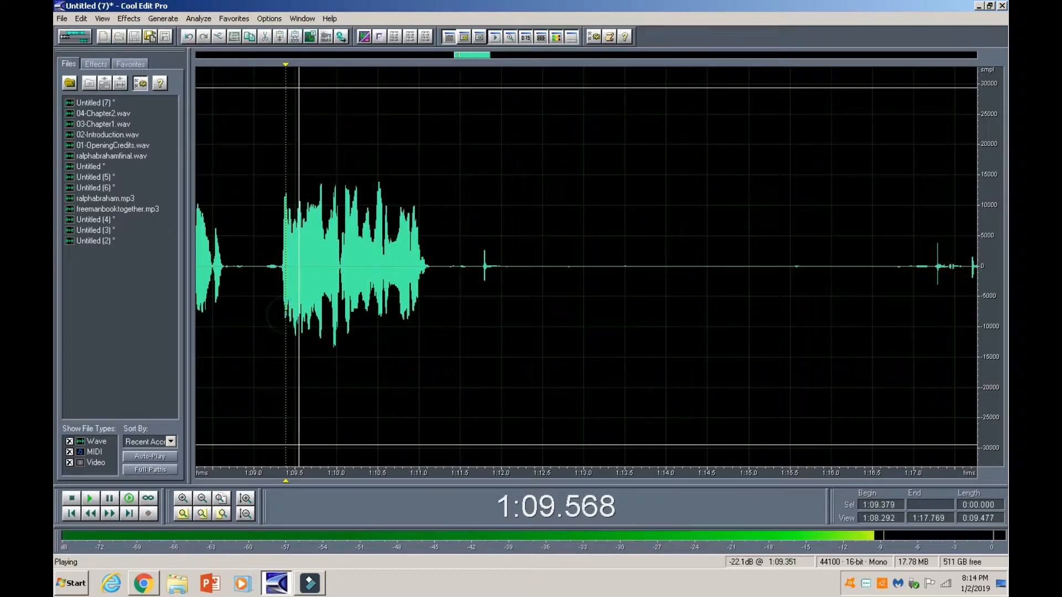
pyautogui.press('space')
pyautogui.moveTo(443, 292); pyautogui.dragTo(456, 266)
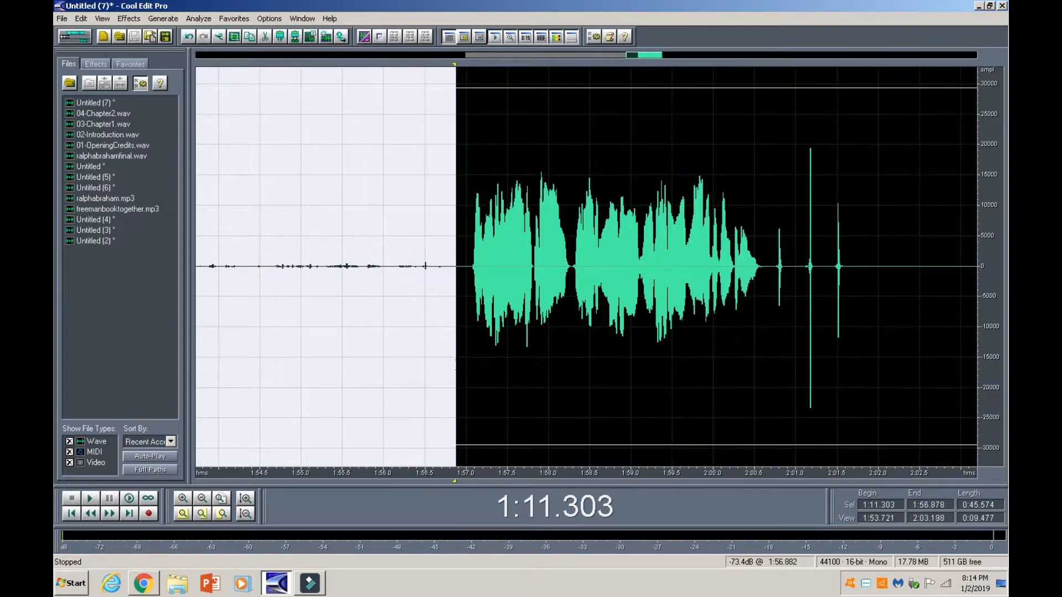
pyautogui.press('Delete')
# Zoom in on the cut near 1:11.3 and listen across the join from about 1:10.5.
pyautogui.click(184, 515)
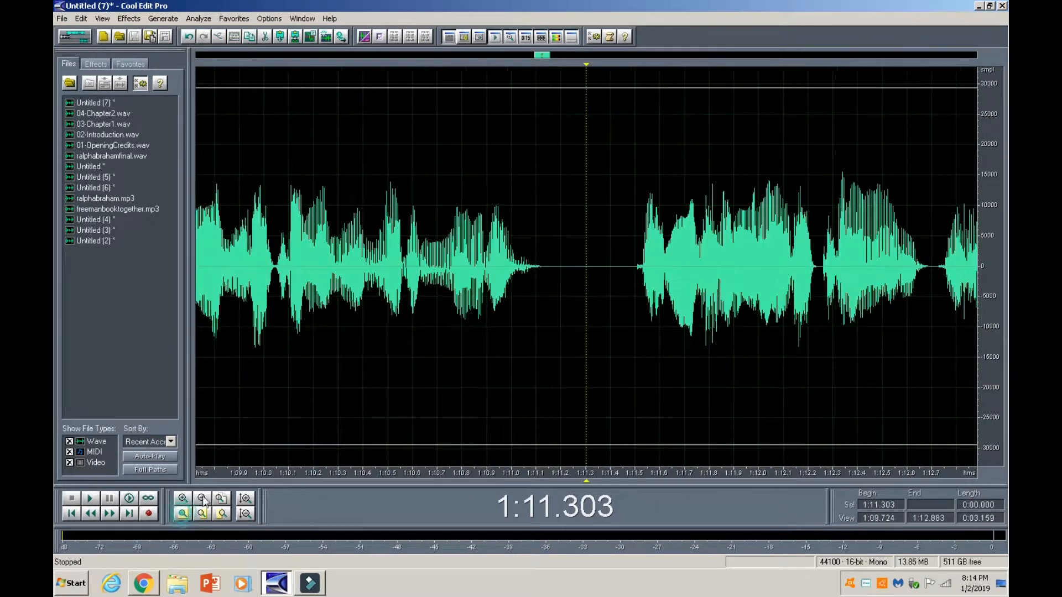
pyautogui.click(391, 309)
pyautogui.press('space')
pyautogui.press('space')
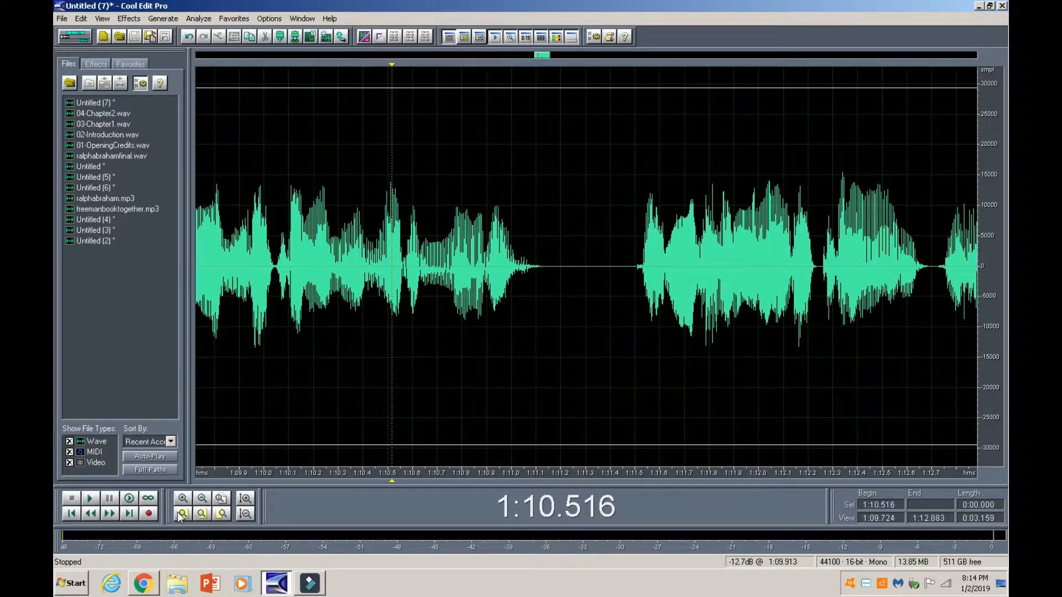
pyautogui.click(393, 307)
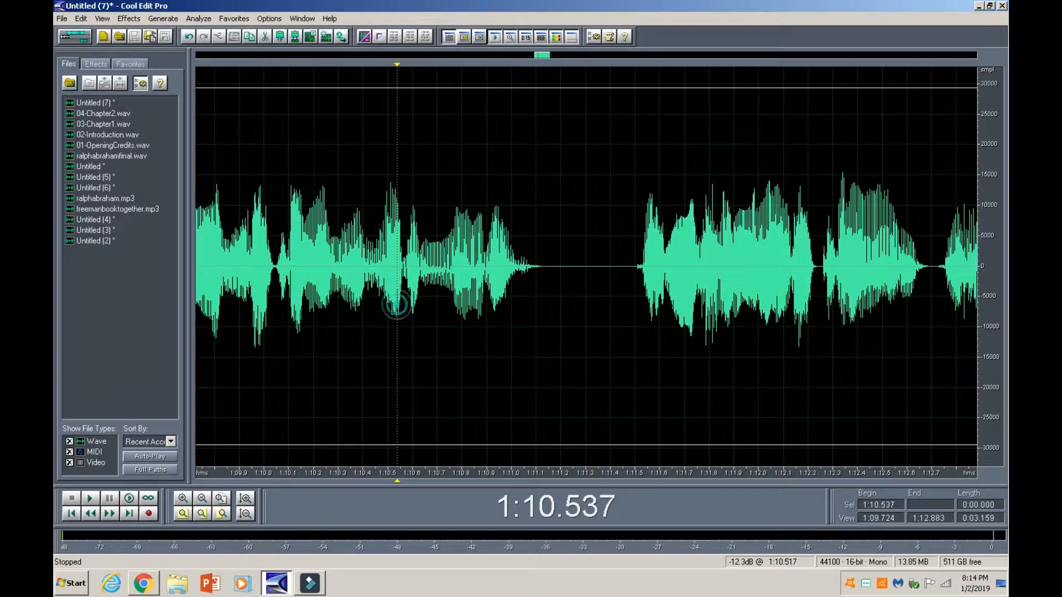
pyautogui.press('space')
pyautogui.press('space')
pyautogui.click(446, 301)
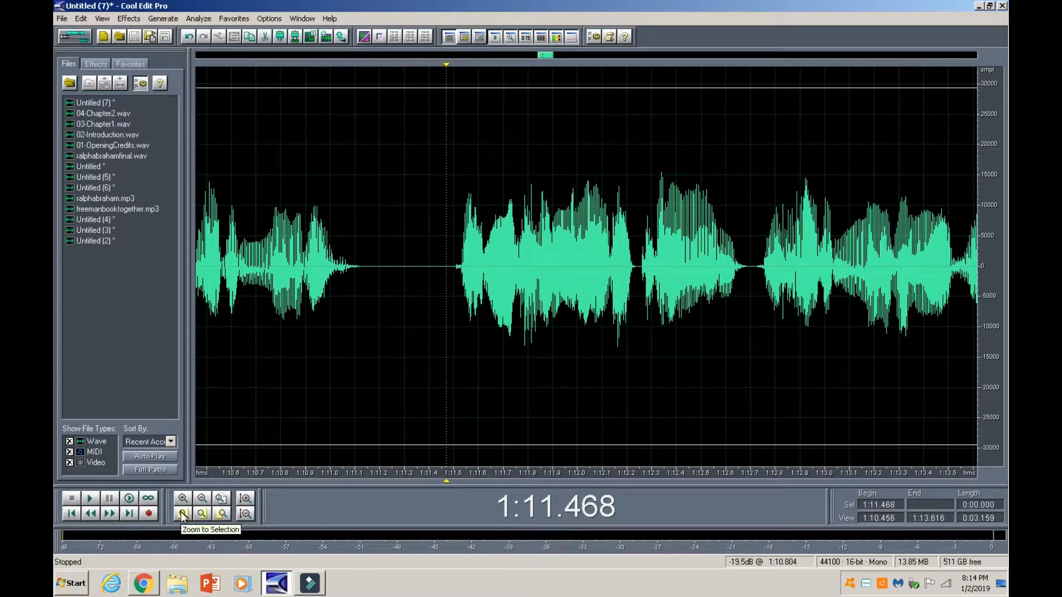
pyautogui.press('space')
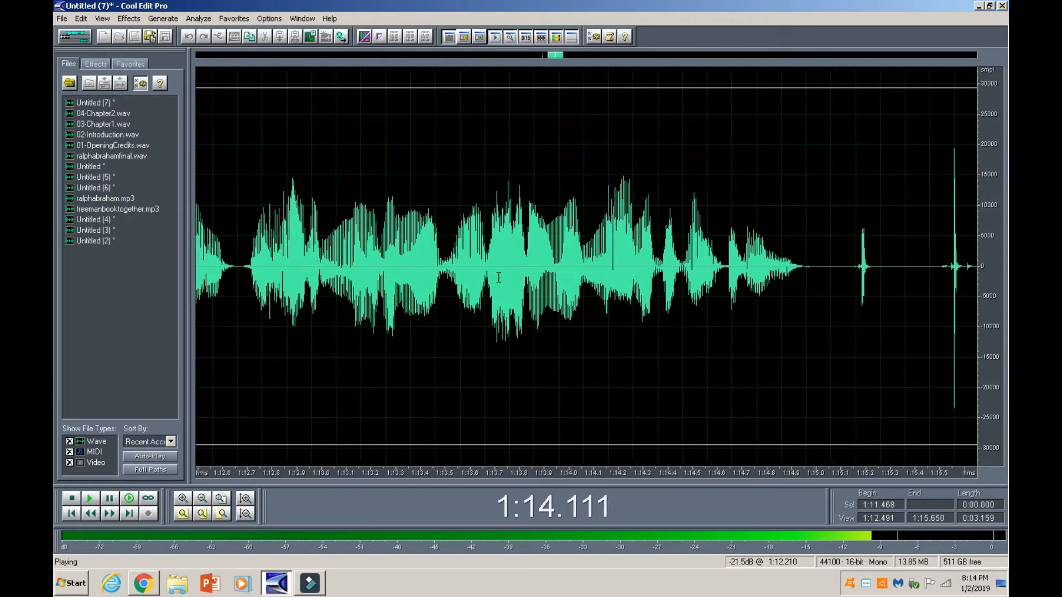
# Delete the three click marks and the silence from about 1:15.1 to 1:16.3.
pyautogui.click(585, 306)
pyautogui.press('space')
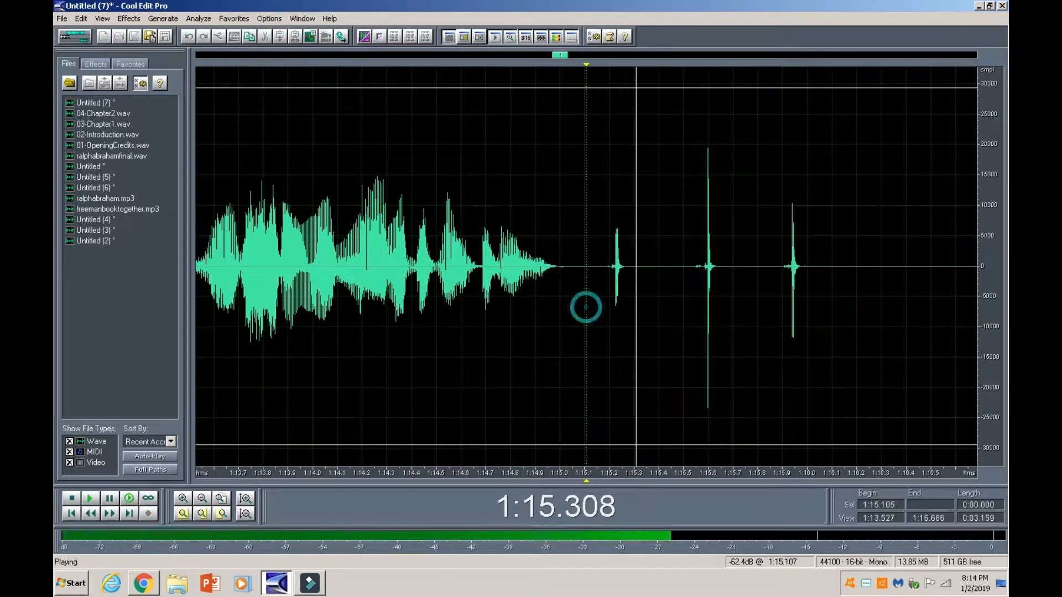
pyautogui.press('space')
pyautogui.moveTo(892, 284); pyautogui.dragTo(594, 326)
pyautogui.press('Delete')
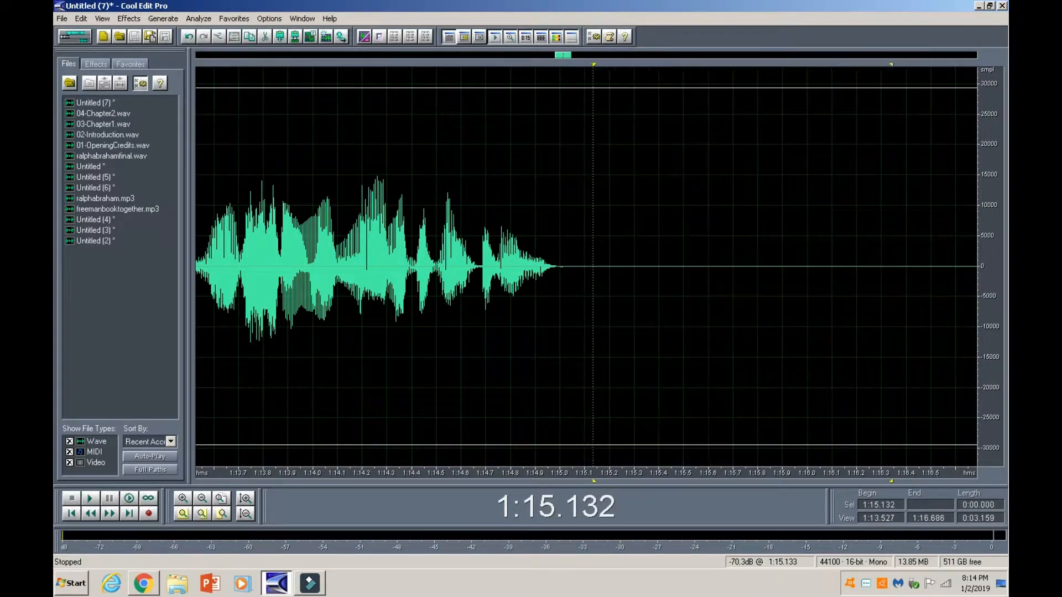
# Delete the flawed take following the cut near 1:11.4 and play the recording from there.
pyautogui.moveTo(684, 327); pyautogui.dragTo(782, 338)
pyautogui.click(483, 334)
pyautogui.press('space')
pyautogui.moveTo(483, 334); pyautogui.dragTo(989, 326)
pyautogui.press('space')
pyautogui.press('Delete')
pyautogui.press('space')
pyautogui.press('space')
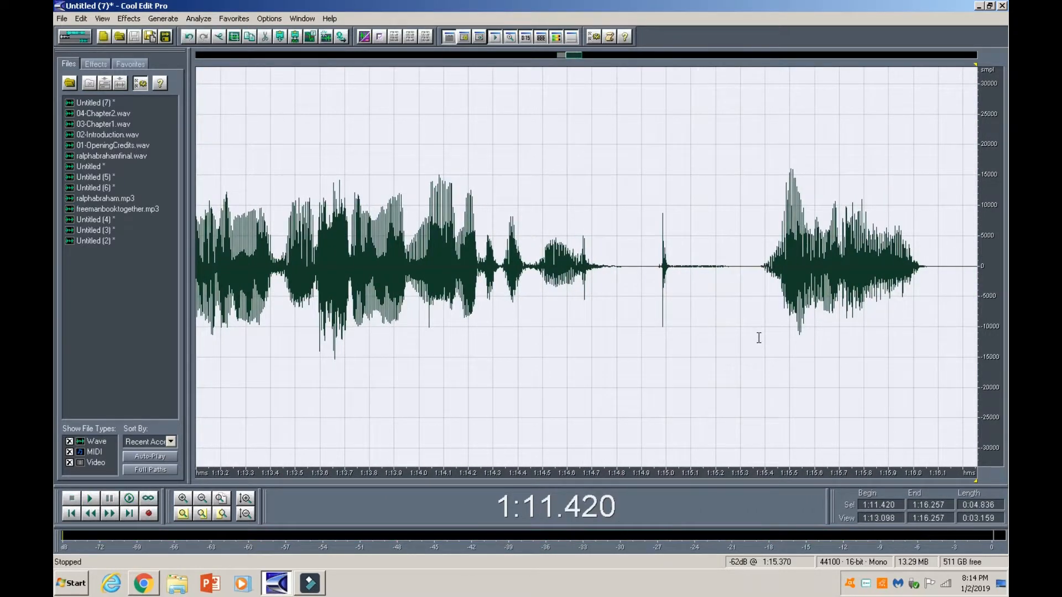
# Select the repeated takes from about 1:05.5 to 1:15.4 and play the selection.
pyautogui.moveTo(758, 336); pyautogui.dragTo(757, 338)
pyautogui.press('space')
pyautogui.press('space')
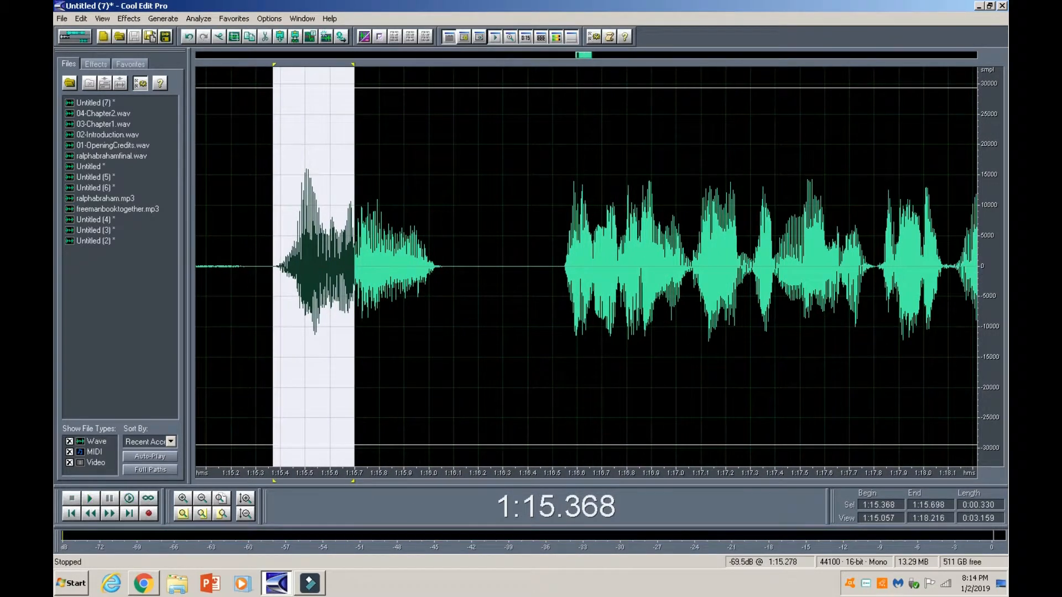
pyautogui.moveTo(273, 307); pyautogui.dragTo(457, 320)
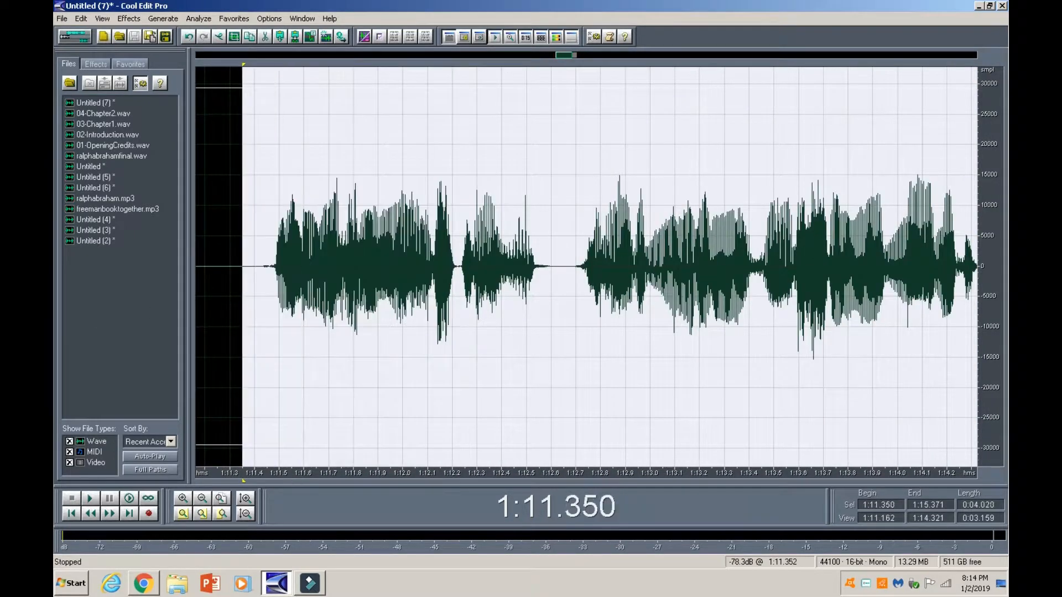
pyautogui.moveTo(244, 333); pyautogui.dragTo(250, 334)
pyautogui.press('space')
pyautogui.moveTo(819, 338); pyautogui.dragTo(177, 404)
pyautogui.press('space')
pyautogui.press('space')
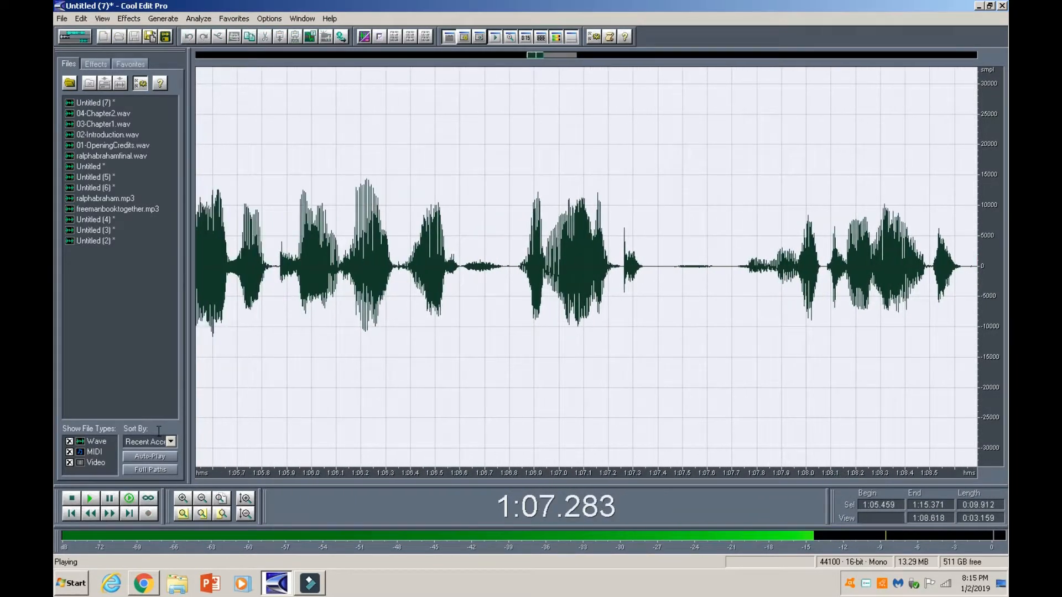
# Extend the selection back to about 0:59.7, delete the section up to about 1:15.2 and play from the cut.
pyautogui.click(202, 498)
pyautogui.click(202, 498)
pyautogui.click(202, 499)
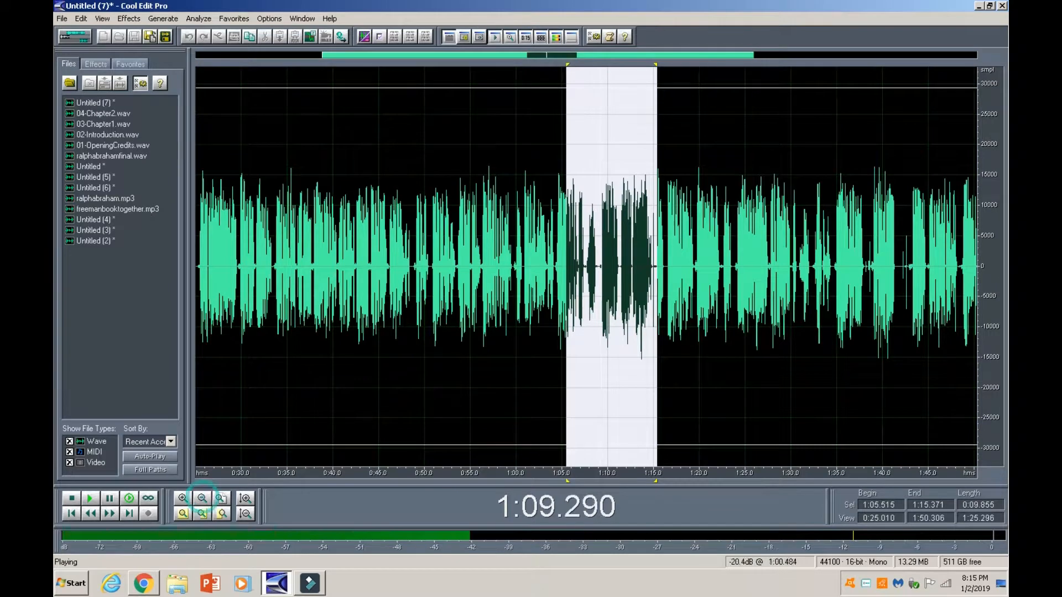
pyautogui.press('space')
pyautogui.moveTo(655, 284); pyautogui.dragTo(471, 326)
pyautogui.press('space')
pyautogui.press('space')
pyautogui.press('space')
pyautogui.press('space')
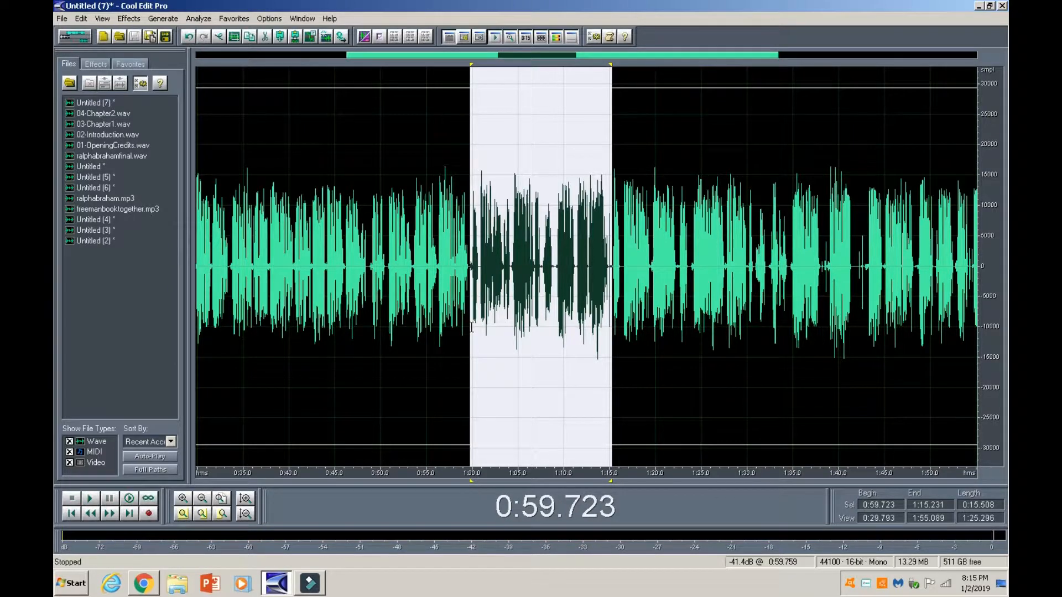
pyautogui.press('Delete')
pyautogui.press('space')
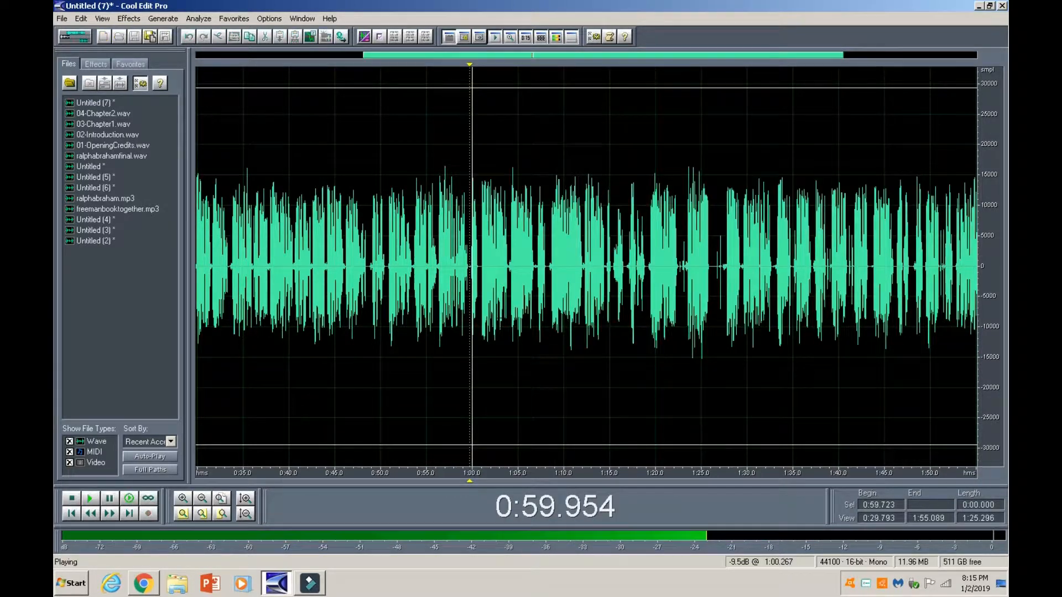
# Delete the misread passage and its click marks from about 1:19.2 to 1:27.6.
pyautogui.click(181, 515)
pyautogui.press('space')
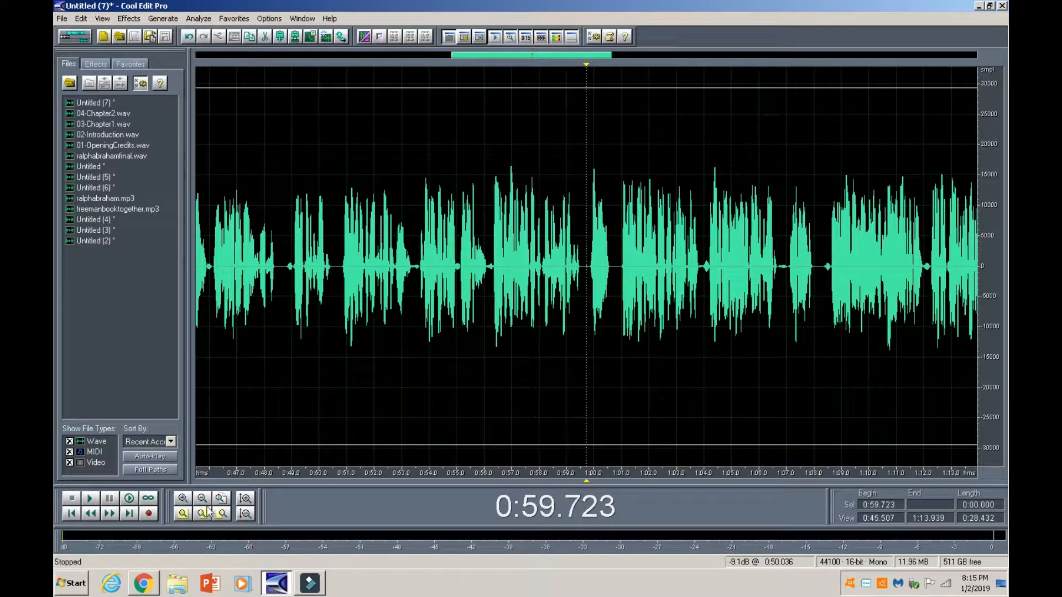
pyautogui.moveTo(672, 324); pyautogui.dragTo(978, 298)
pyautogui.click(797, 318)
pyautogui.press('space')
pyautogui.press('space')
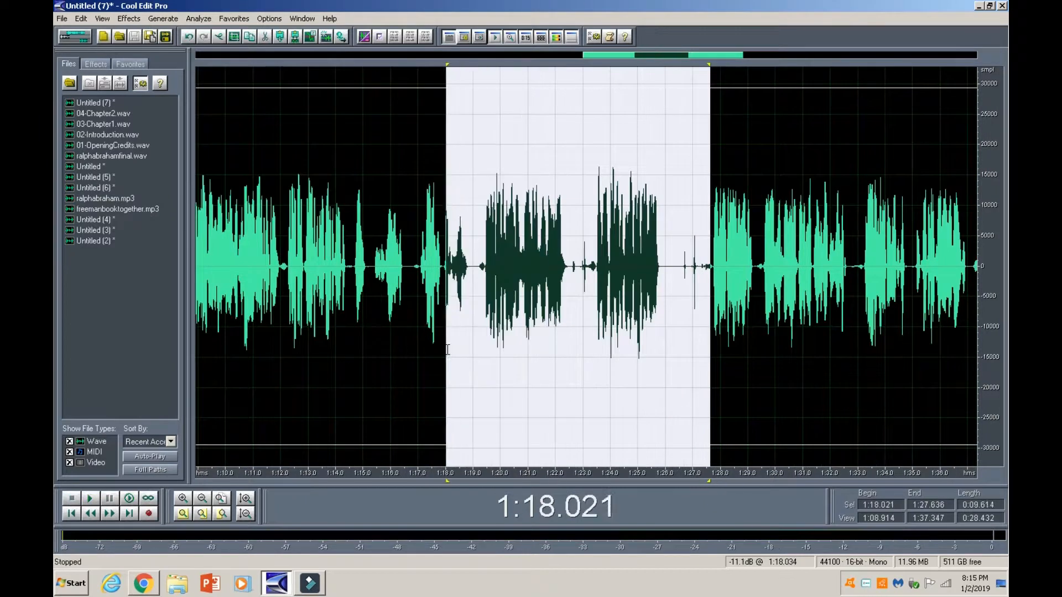
pyautogui.moveTo(446, 342); pyautogui.dragTo(478, 342)
pyautogui.press('space')
pyautogui.press('Delete')
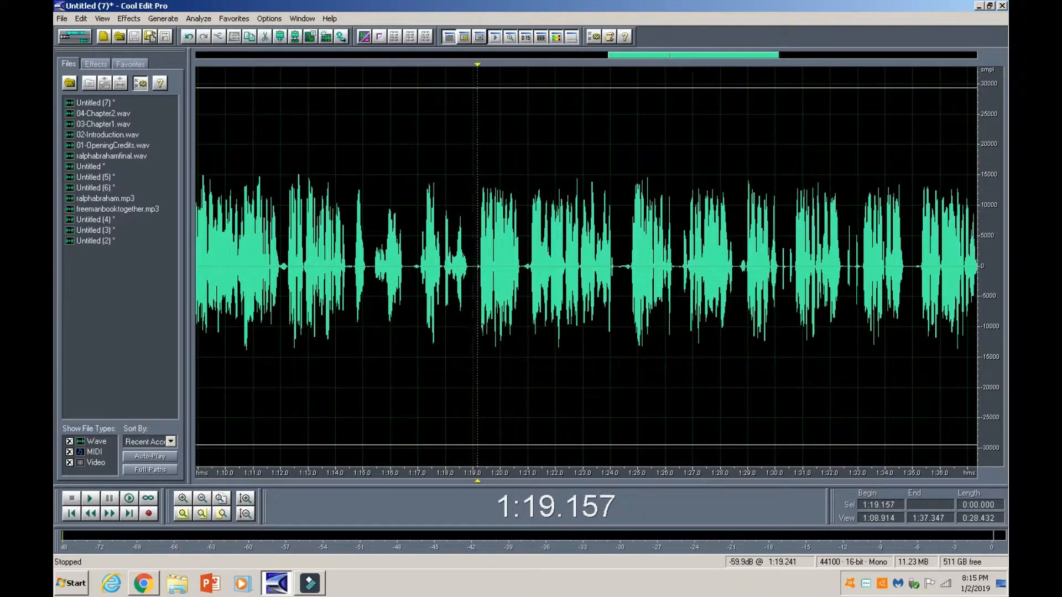
# Play on from the cut and delete the passage with its click marks from about 1:28.7 to 1:33.1.
pyautogui.press('space')
pyautogui.press('space')
pyautogui.click(860, 282)
pyautogui.press('space')
pyautogui.moveTo(861, 283); pyautogui.dragTo(738, 304)
pyautogui.press('space')
pyautogui.press('space')
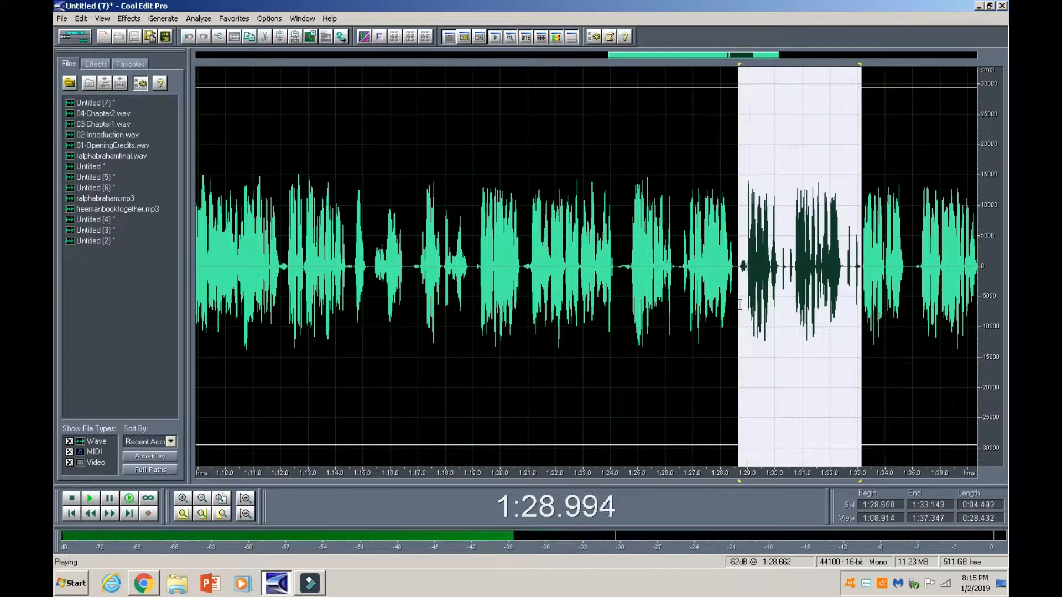
pyautogui.press('space')
pyautogui.press('Delete')
# Listen across the join from about 1:26.8 and delete the flawed passage starting at about 1:35.1.
pyautogui.click(688, 296)
pyautogui.press('space')
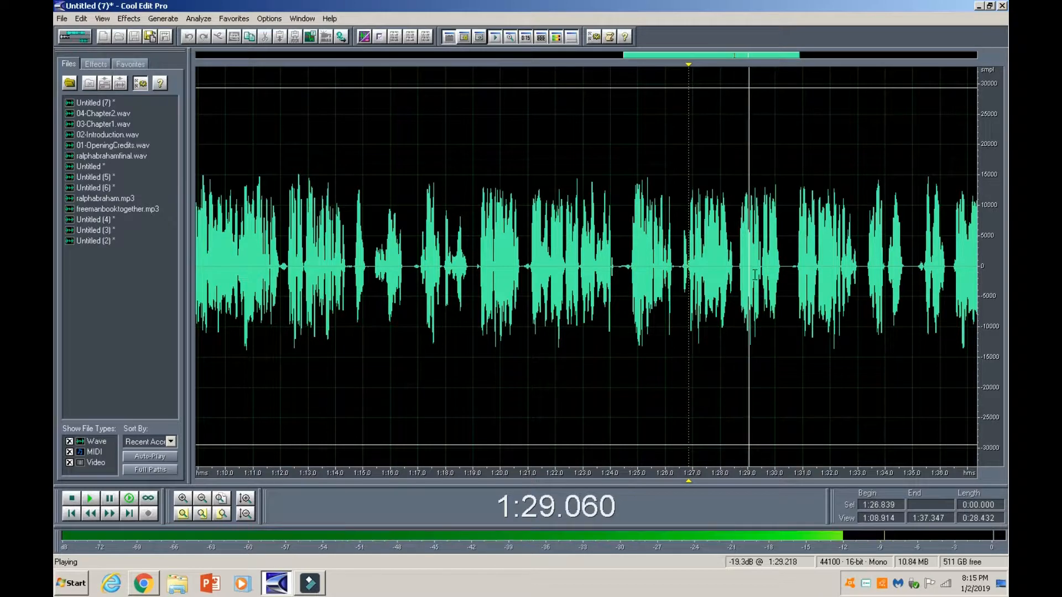
pyautogui.moveTo(795, 282); pyautogui.dragTo(321, 337)
pyautogui.press('space')
pyautogui.press('Delete')
pyautogui.press('space')
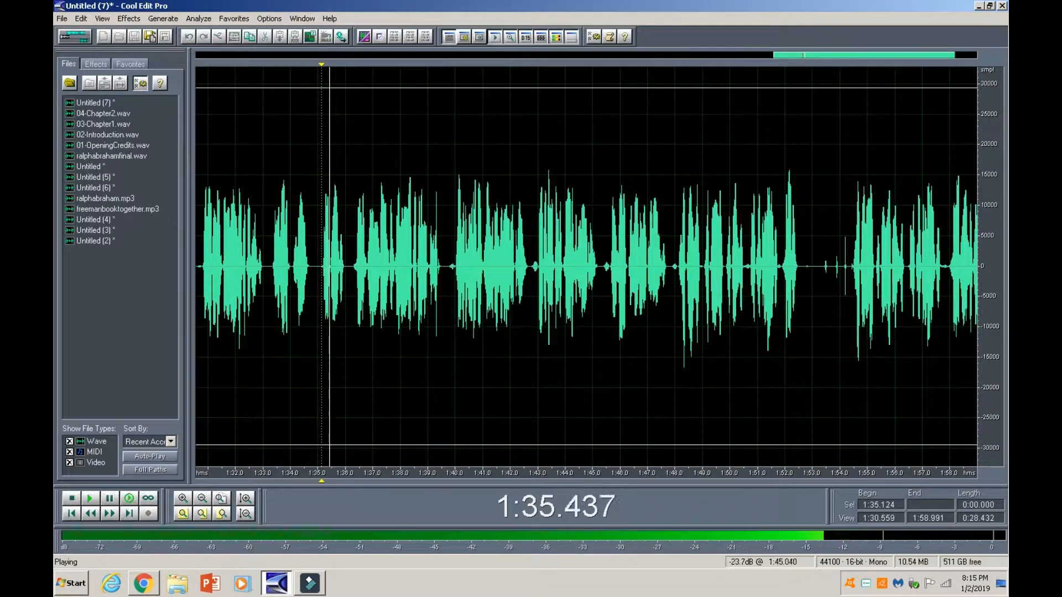
# Delete the flawed phrase and its click marks from about 1:47.9 to 1:54.3.
pyautogui.press('space')
pyautogui.click(849, 332)
pyautogui.press('space')
pyautogui.moveTo(848, 332); pyautogui.dragTo(673, 321)
pyautogui.press('space')
pyautogui.press('space')
pyautogui.press('space')
pyautogui.press('Delete')
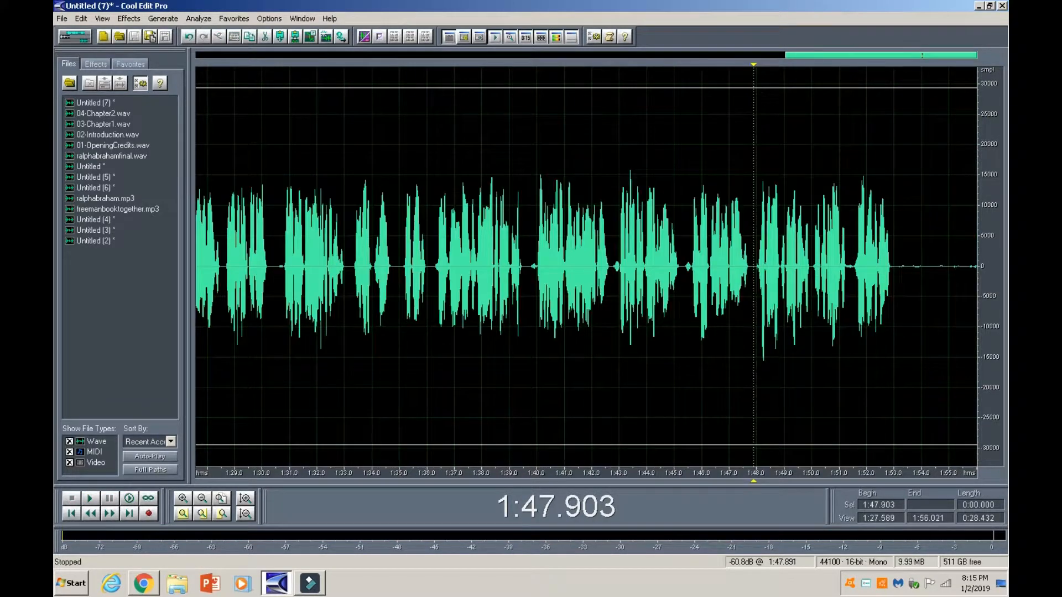
# Play the closing phrase and delete the leftover tail from about 1:53.0 to the end.
pyautogui.press('space')
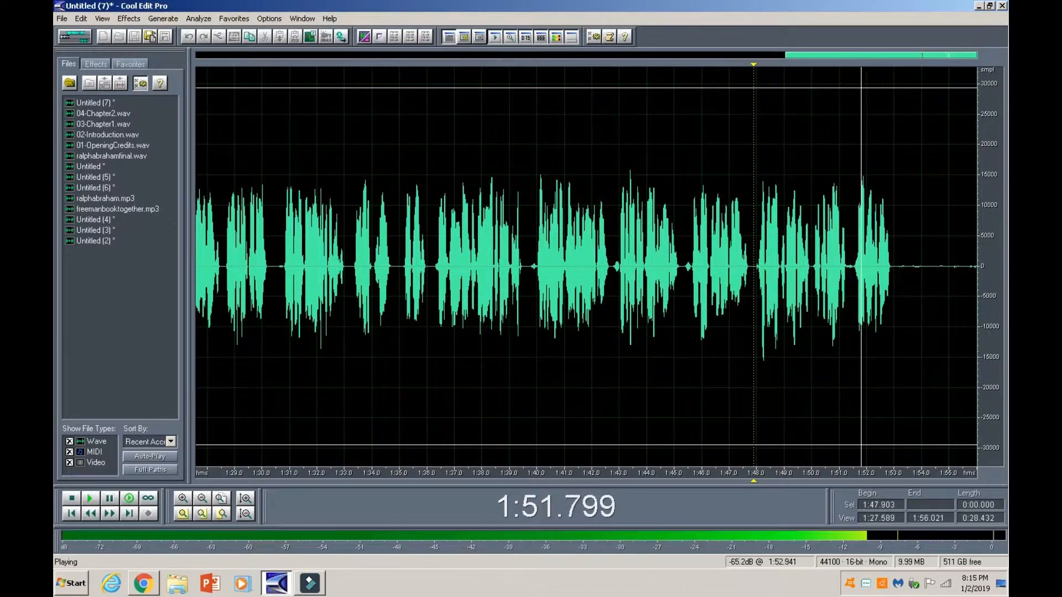
pyautogui.moveTo(892, 276); pyautogui.dragTo(977, 276)
pyautogui.press('space')
pyautogui.press('Delete')
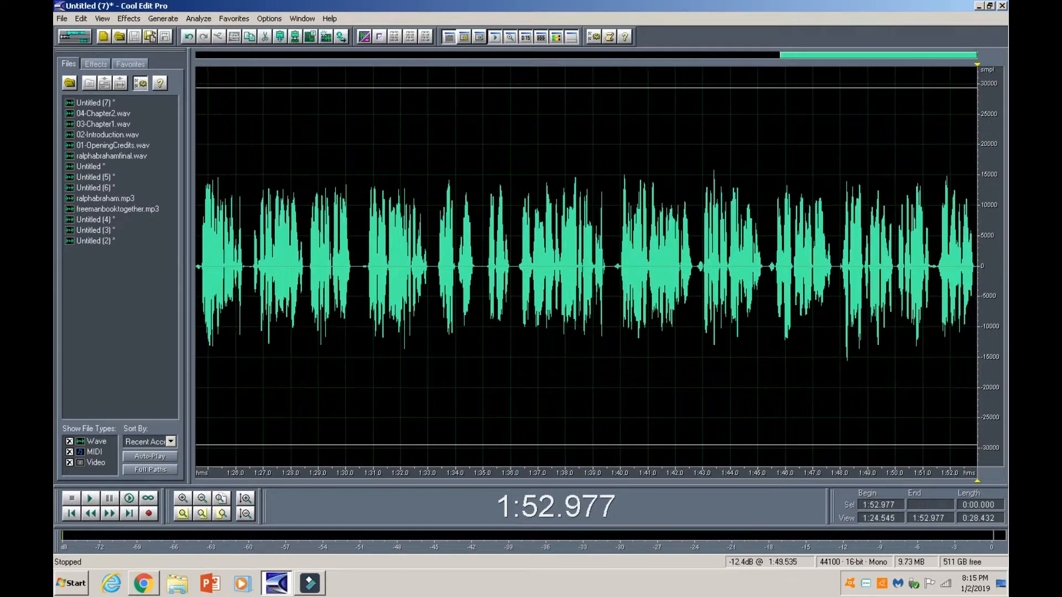
# Generate 1.6 seconds of silence at the end of the recording and return to the start.
pyautogui.click(164, 19)
pyautogui.click(166, 31)
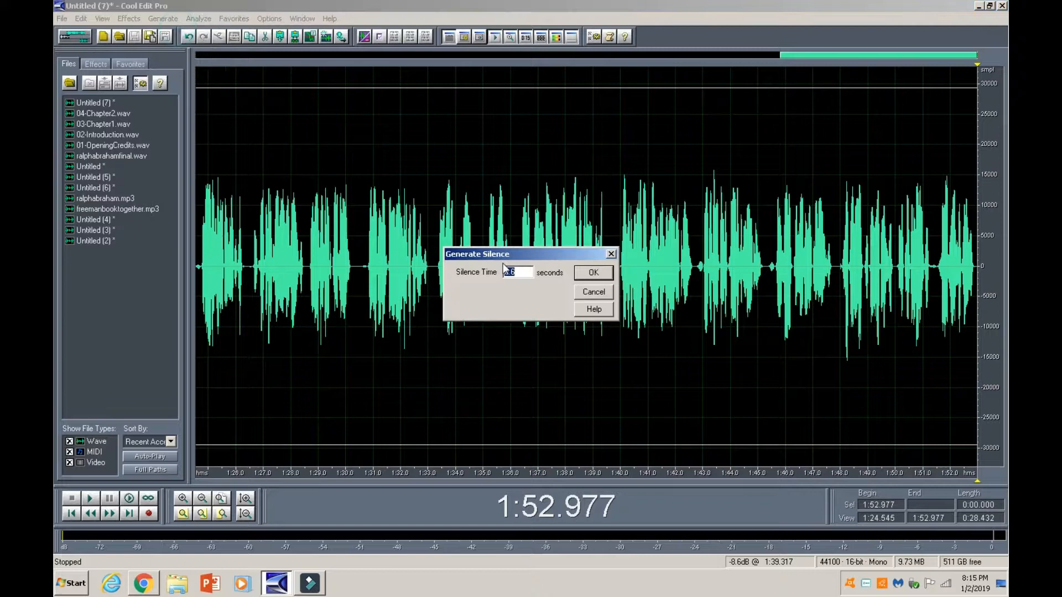
pyautogui.click(586, 276)
pyautogui.click(202, 500)
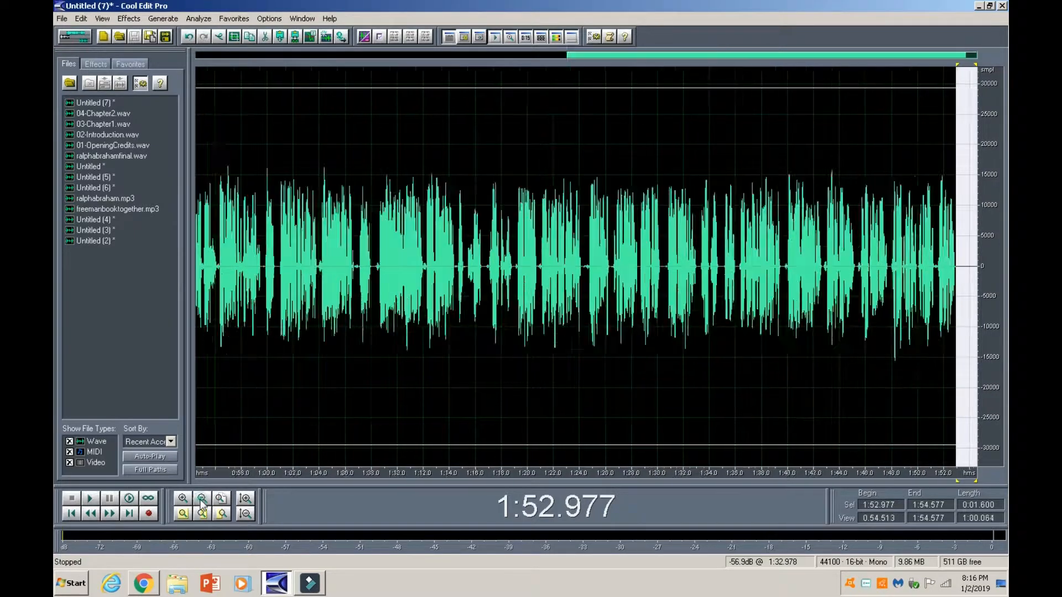
pyautogui.click(196, 296)
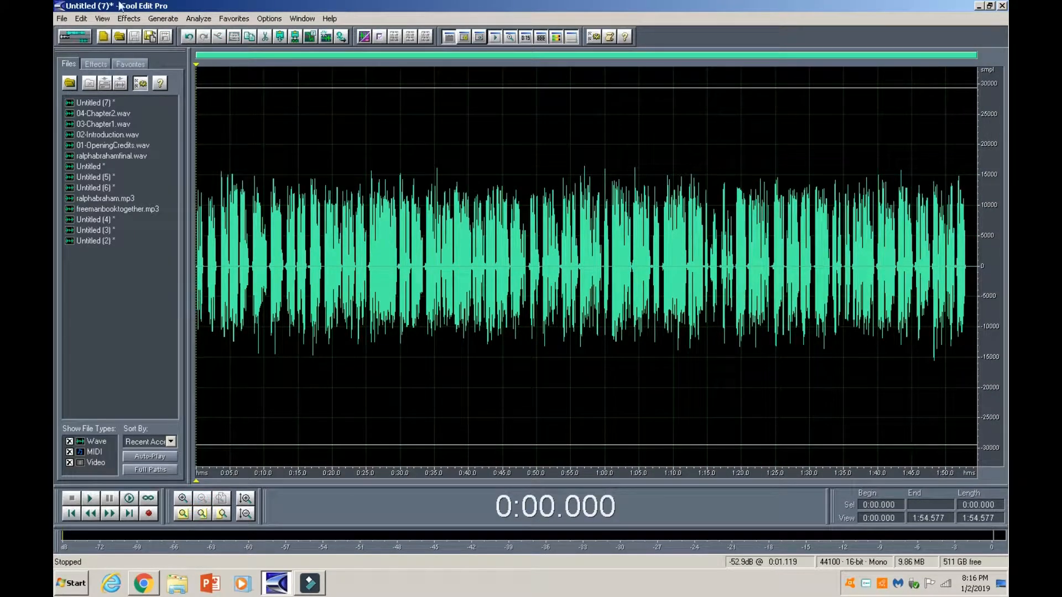
pyautogui.click(128, 19)
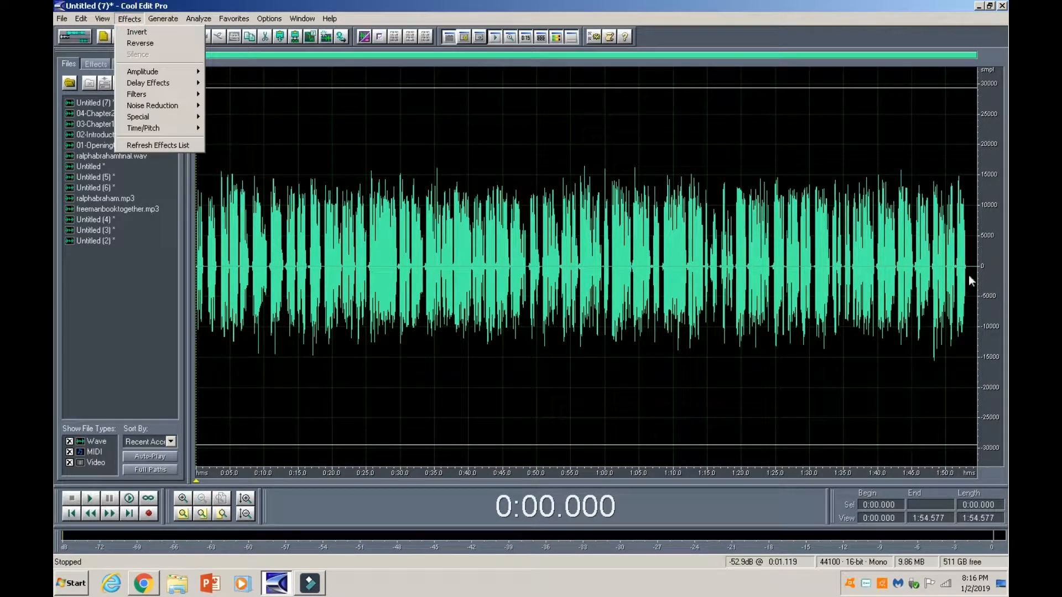
# Replace the tail from about 1:52.9 to the end with 1.6 seconds of generated silence.
pyautogui.click(965, 275)
pyautogui.hotkey('shift', 'End')
pyautogui.click(150, 18)
pyautogui.click(166, 30)
pyautogui.click(593, 273)
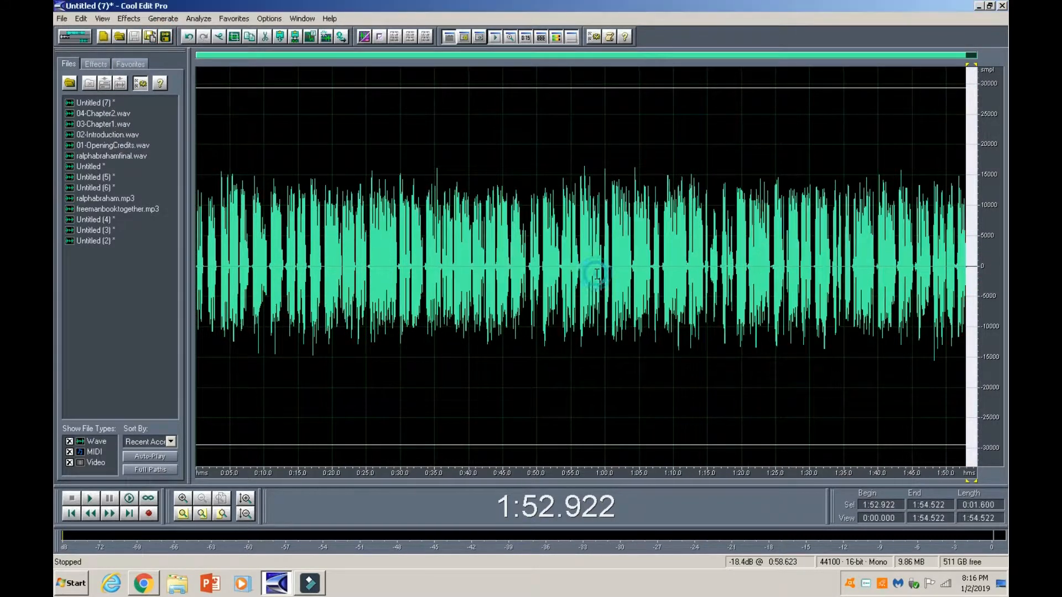
# Generate 0.6 seconds of silence at the very start of the recording.
pyautogui.click(194, 271)
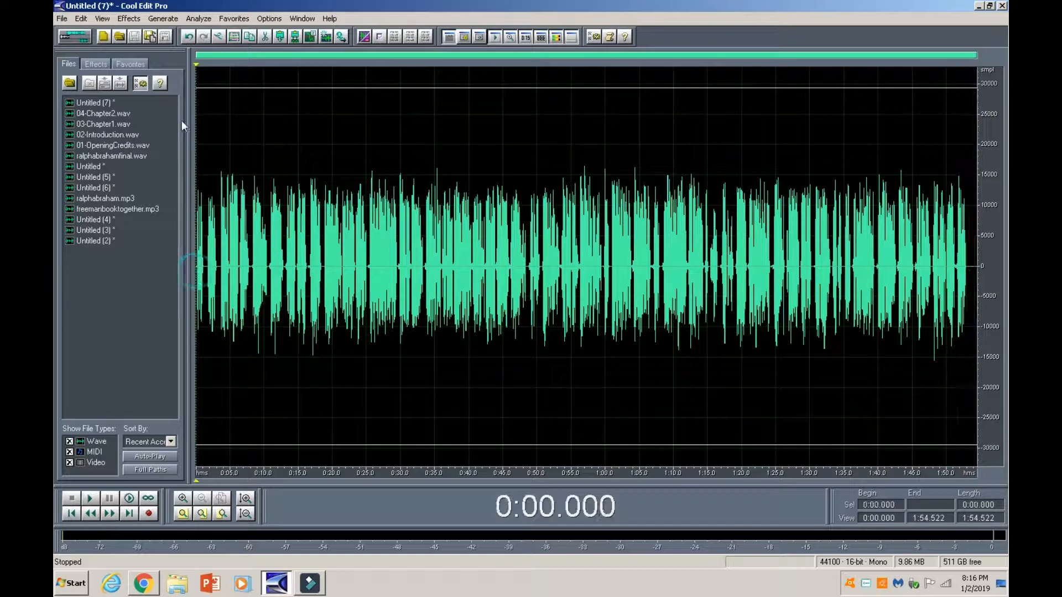
pyautogui.click(164, 19)
pyautogui.click(166, 30)
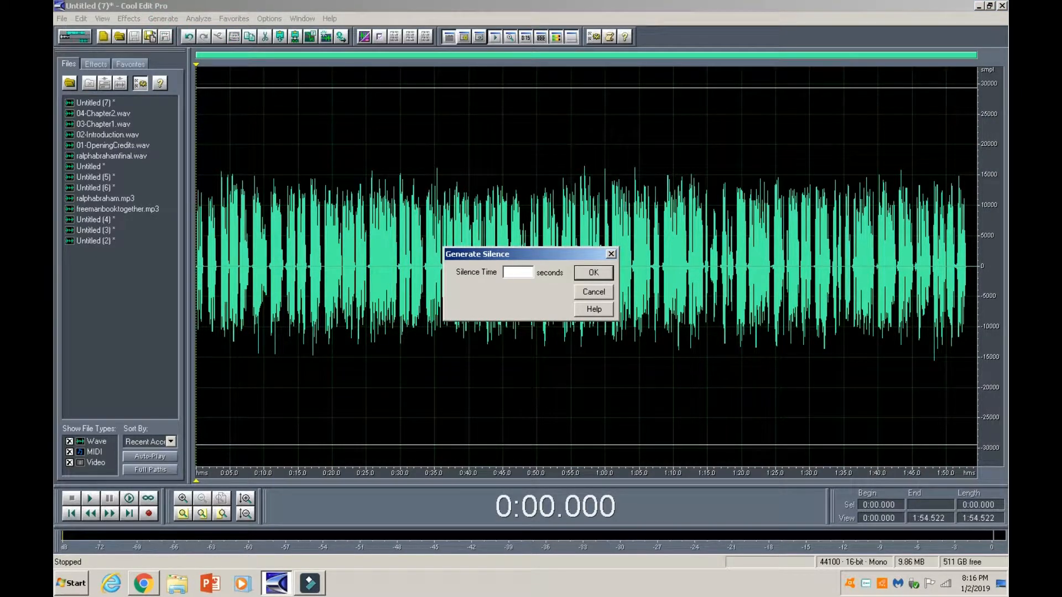
pyautogui.click(593, 273)
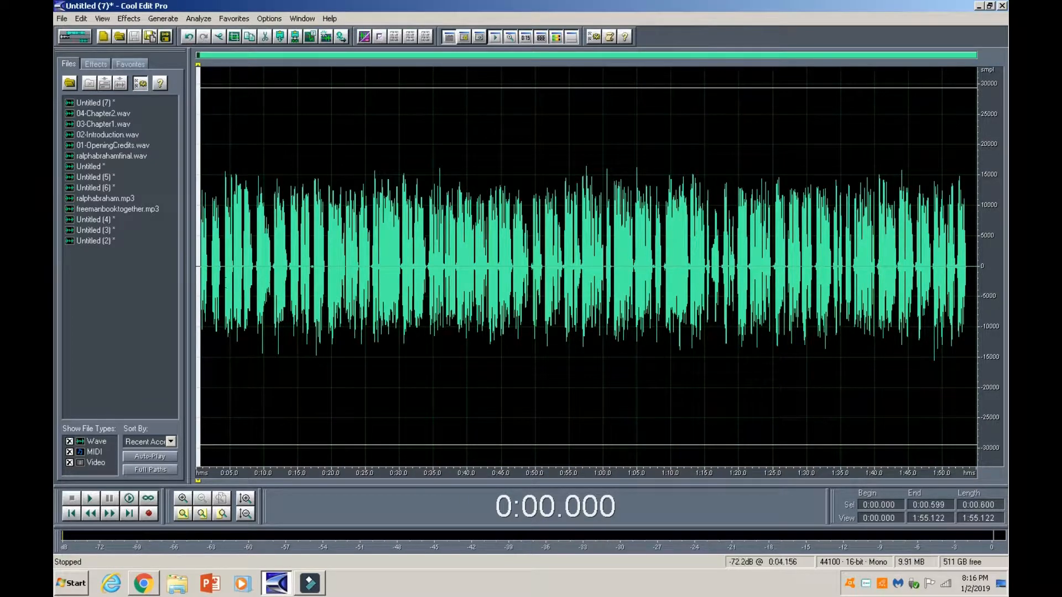
# Play the recording from about 0:16.1.
pyautogui.doubleClick(191, 281)
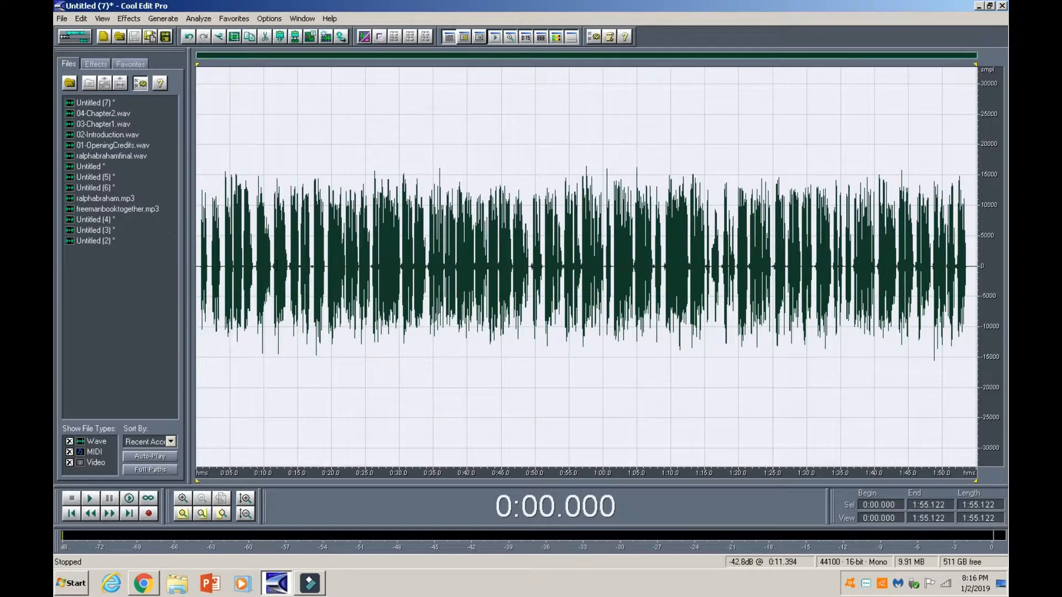
pyautogui.click(305, 249)
pyautogui.press('space')
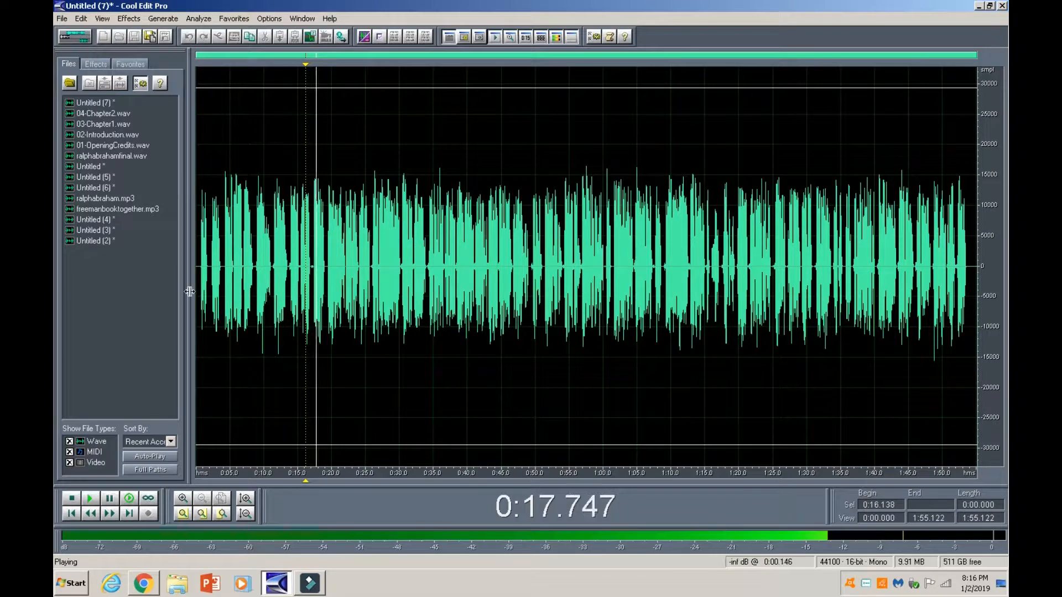
# Select the recording from about 0:00.1 to the end and normalize it.
pyautogui.moveTo(196, 287); pyautogui.dragTo(1008, 232)
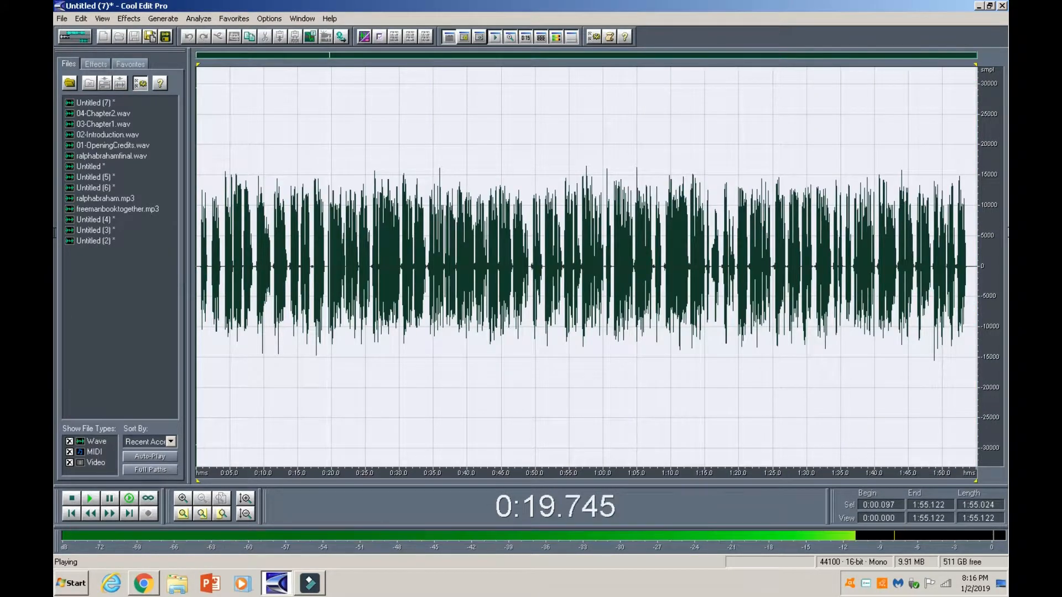
pyautogui.press('space')
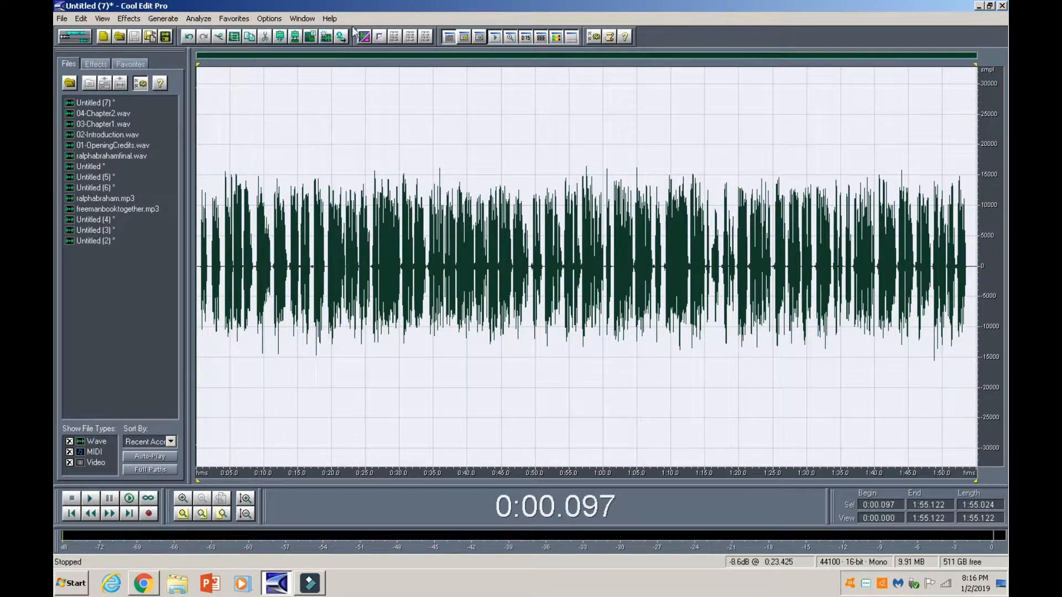
pyautogui.click(130, 19)
pyautogui.moveTo(169, 68)
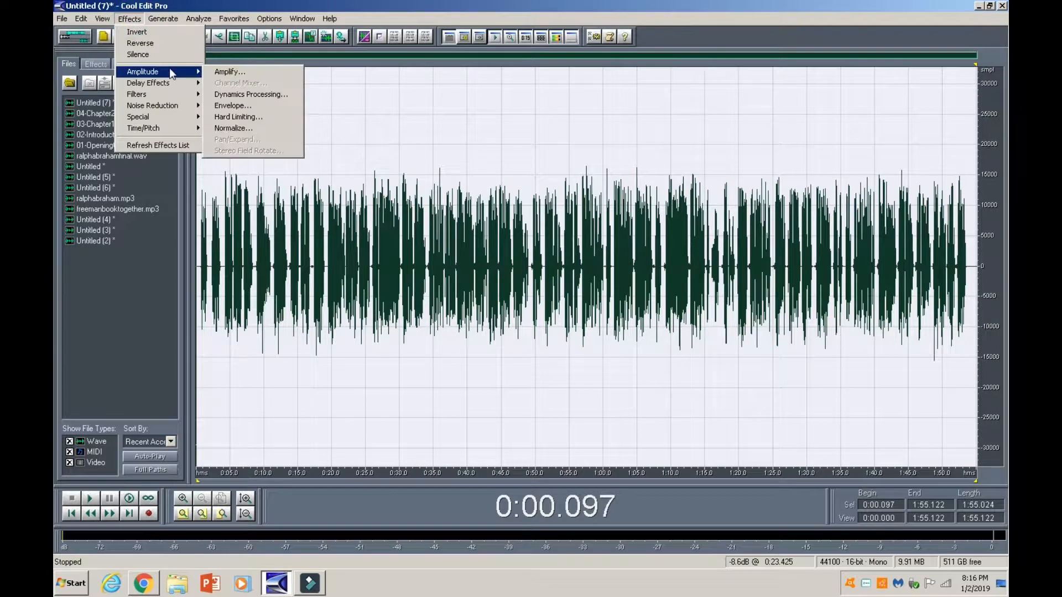
pyautogui.click(239, 130)
pyautogui.click(599, 279)
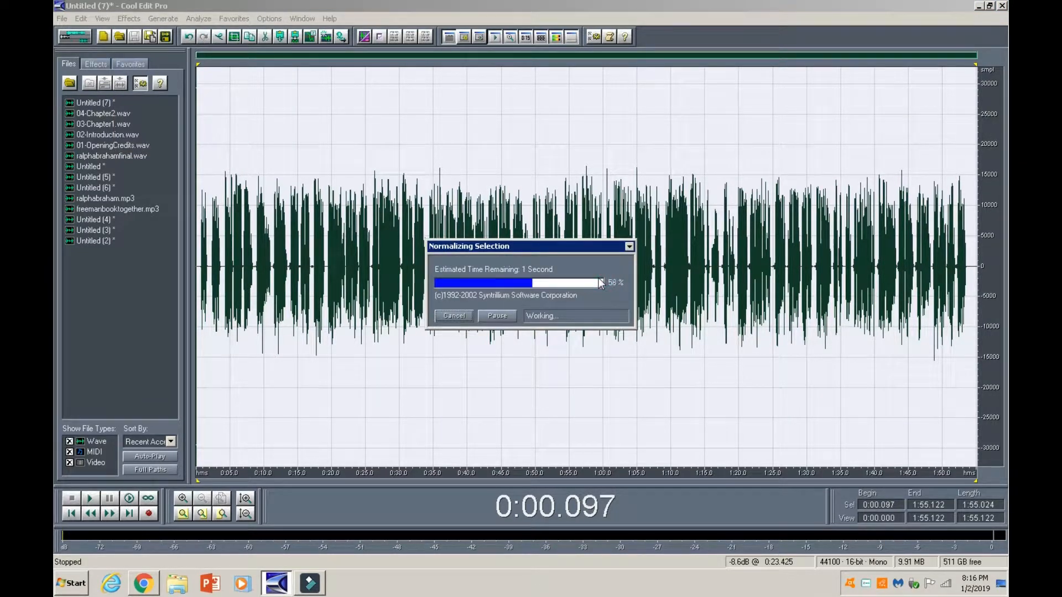
# Play the start of the recording and apply noise reduction with the noiseredo.fft profile at level 89, reducing by 40 dB.
pyautogui.press('space')
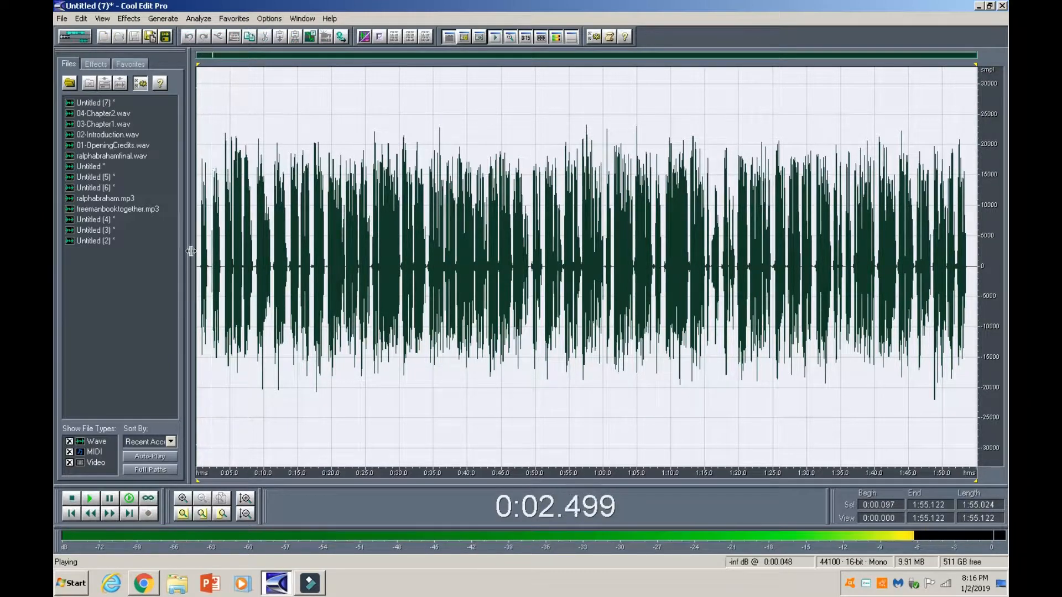
pyautogui.press('space')
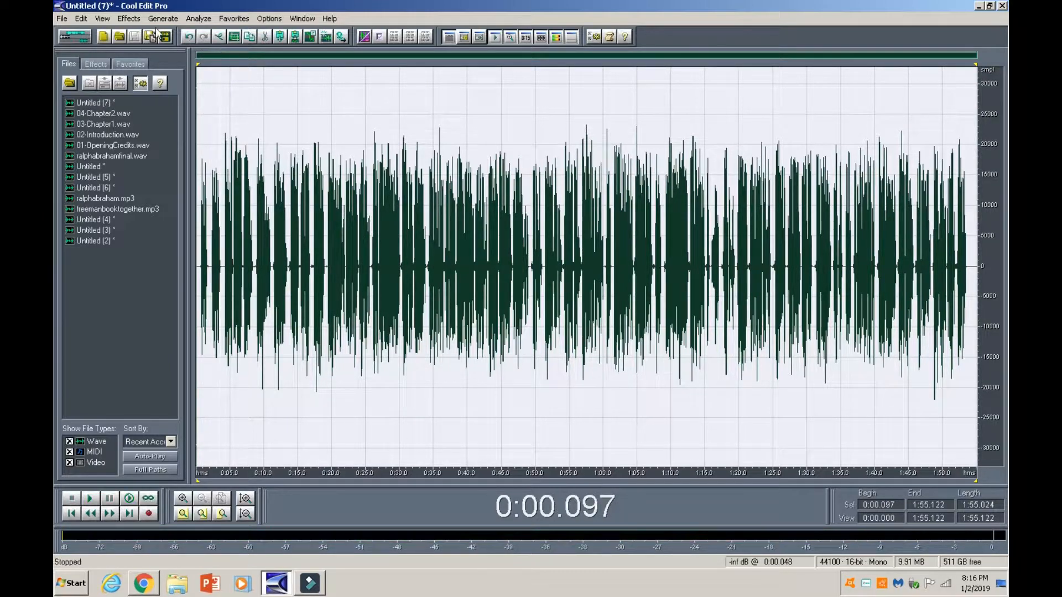
pyautogui.click(128, 20)
pyautogui.moveTo(158, 102)
pyautogui.click(243, 137)
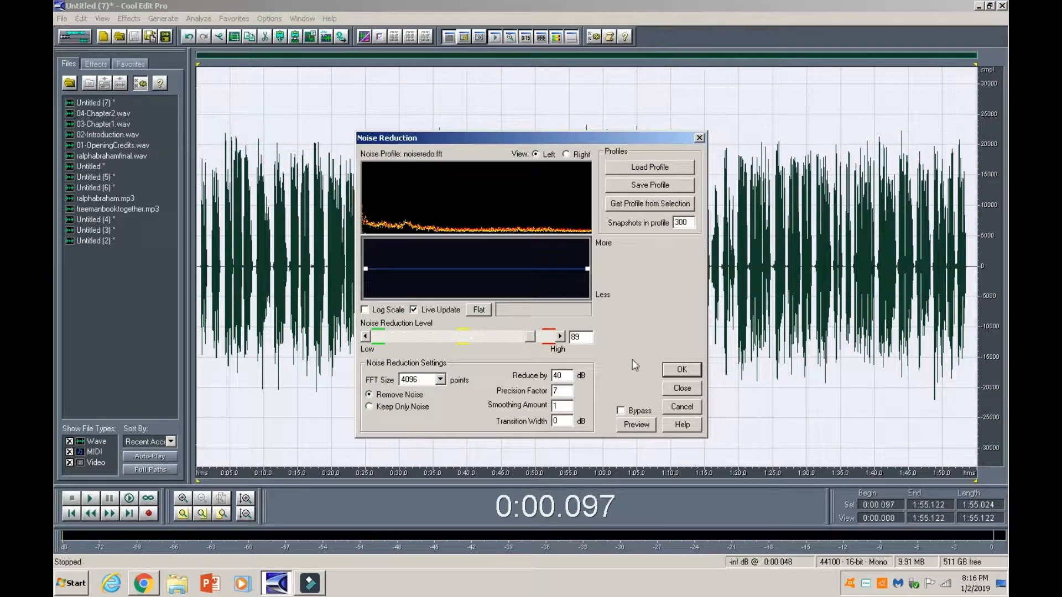
pyautogui.click(681, 369)
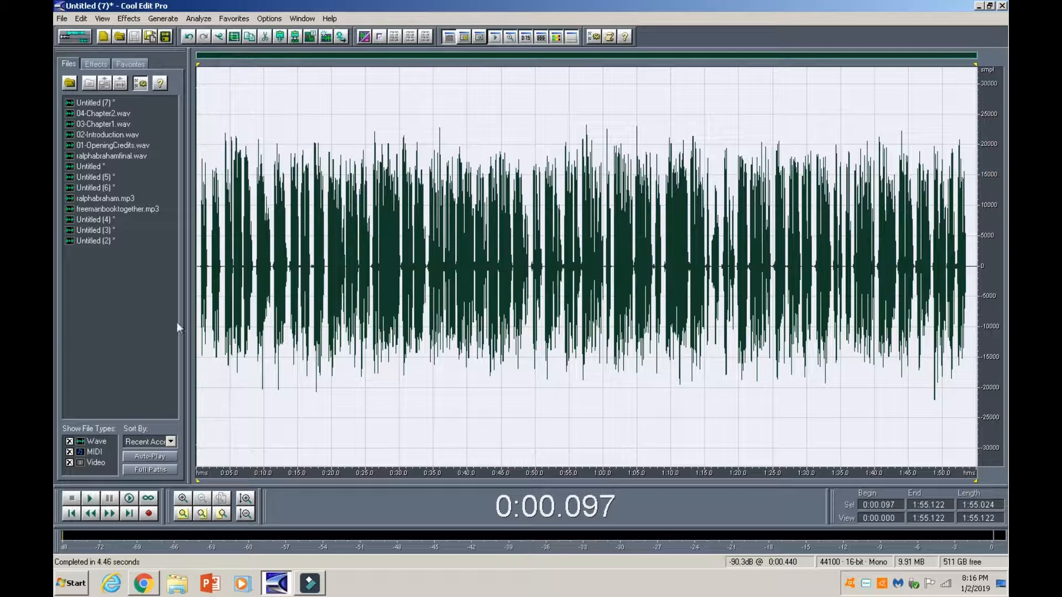
# Play the recording while following section 3, "No long-term vision", of the CB101 script in Chrome.
pyautogui.click(147, 584)
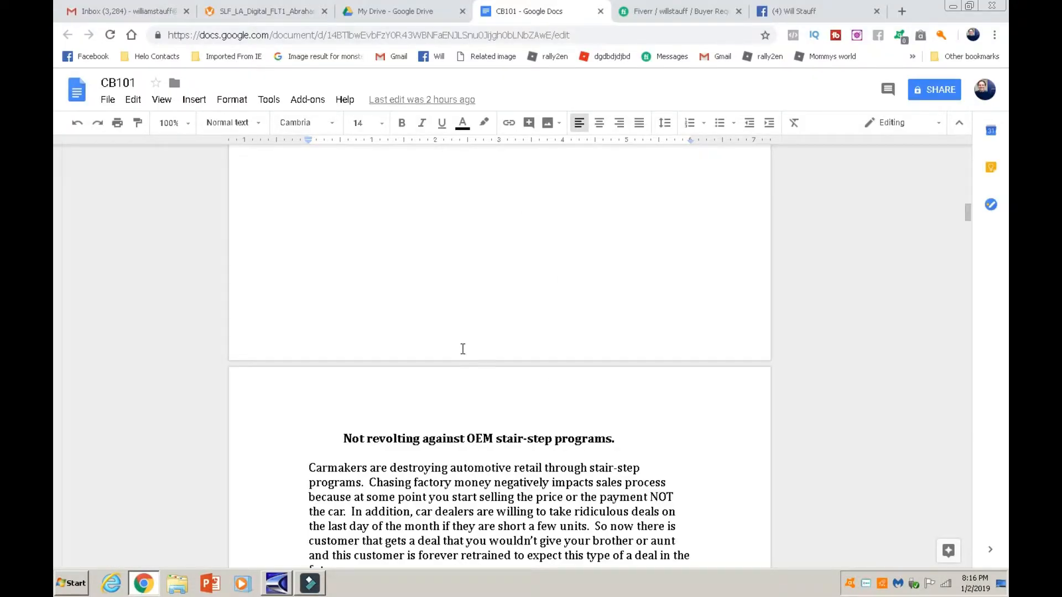
pyautogui.scroll(-1, 463, 349)
pyautogui.scroll(10, 470, 343)
pyautogui.scroll(7, 476, 335)
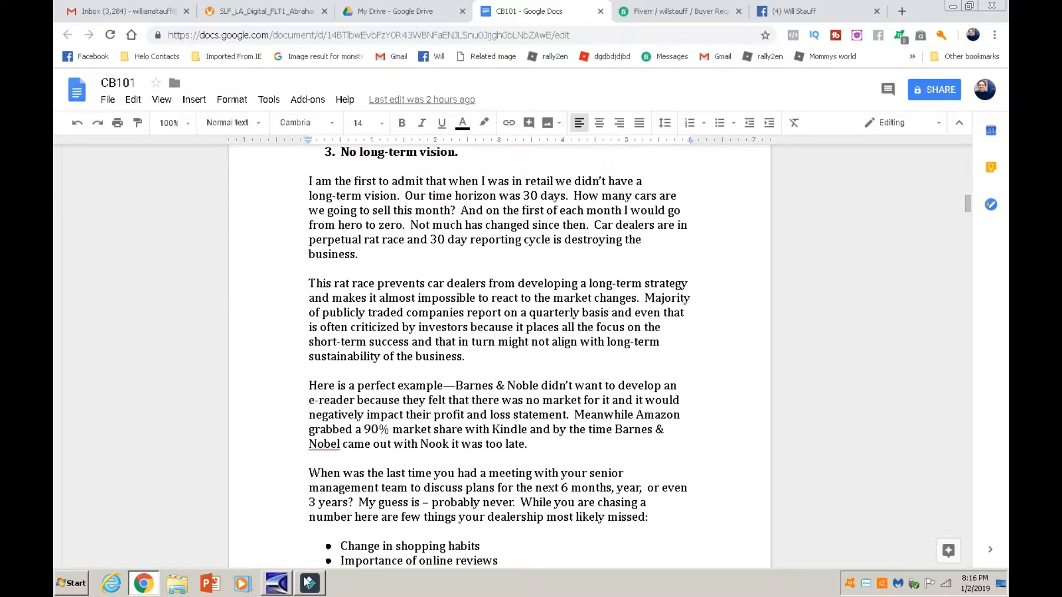
pyautogui.click(277, 584)
pyautogui.press('space')
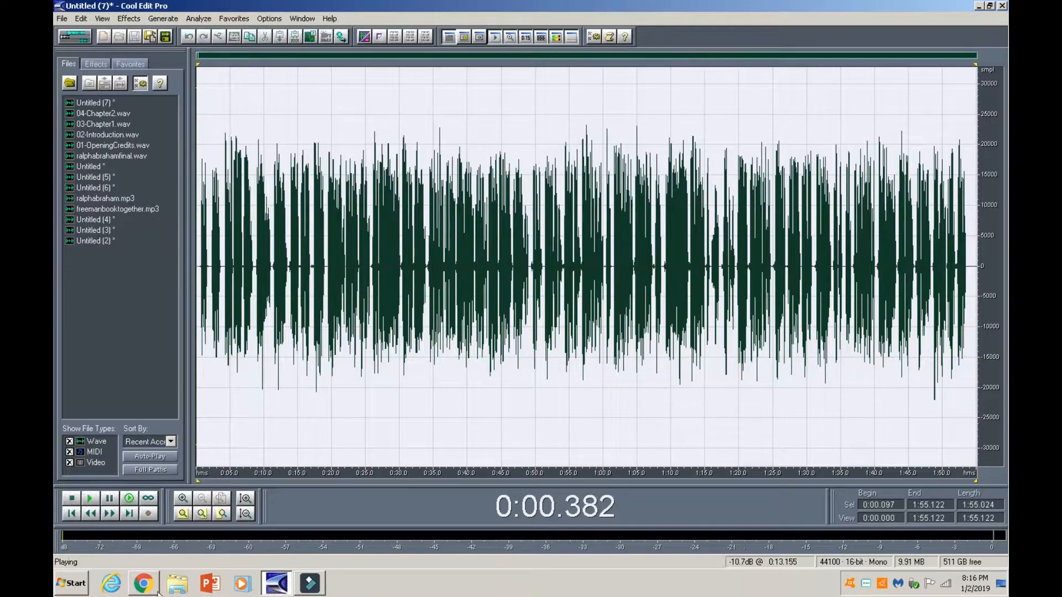
pyautogui.click(144, 586)
pyautogui.scroll(1, 411, 304)
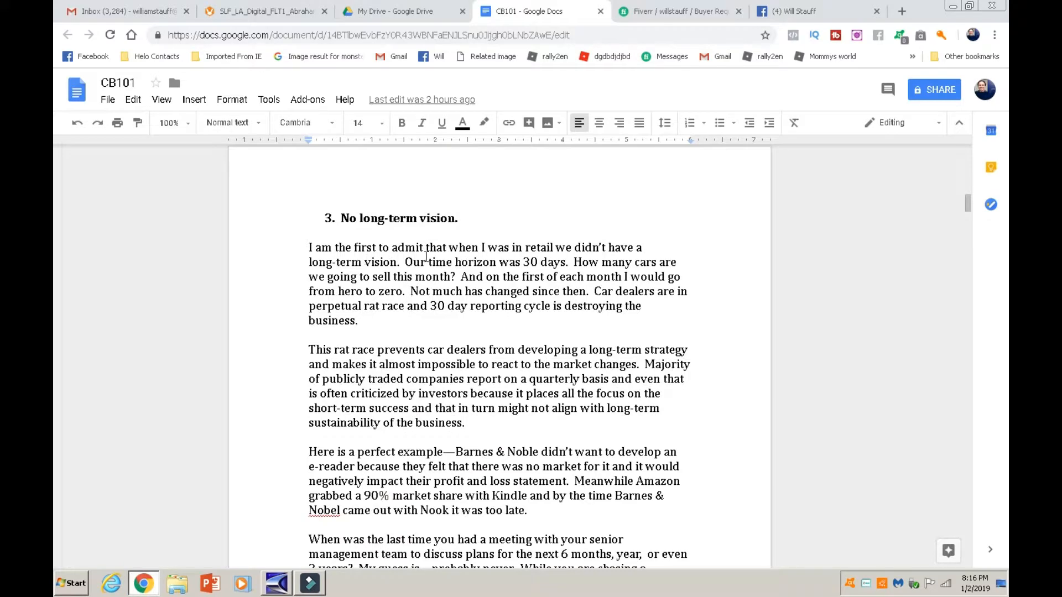
pyautogui.scroll(-1, 474, 259)
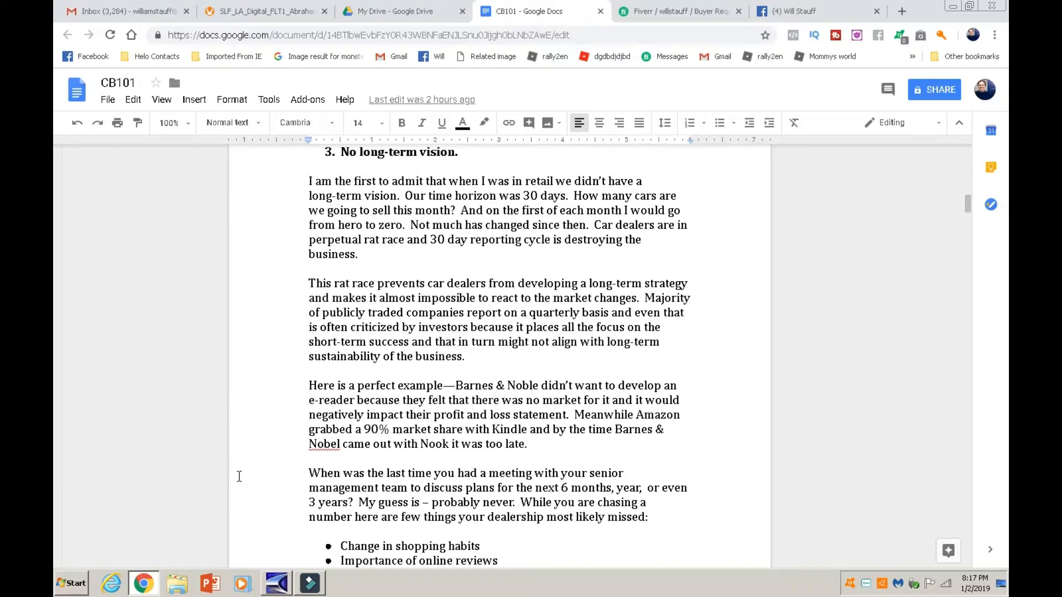
# Return to Cool Edit Pro, locate the misread phrase by playback, and select it from about 15.4 to 16.9 seconds.
pyautogui.click(276, 585)
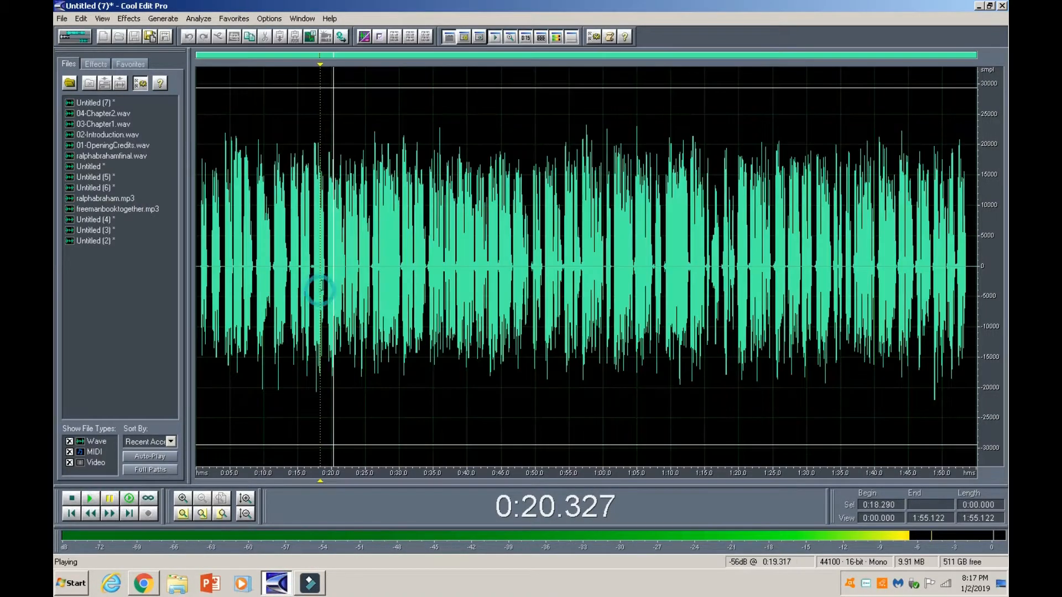
pyautogui.moveTo(309, 266); pyautogui.dragTo(342, 265)
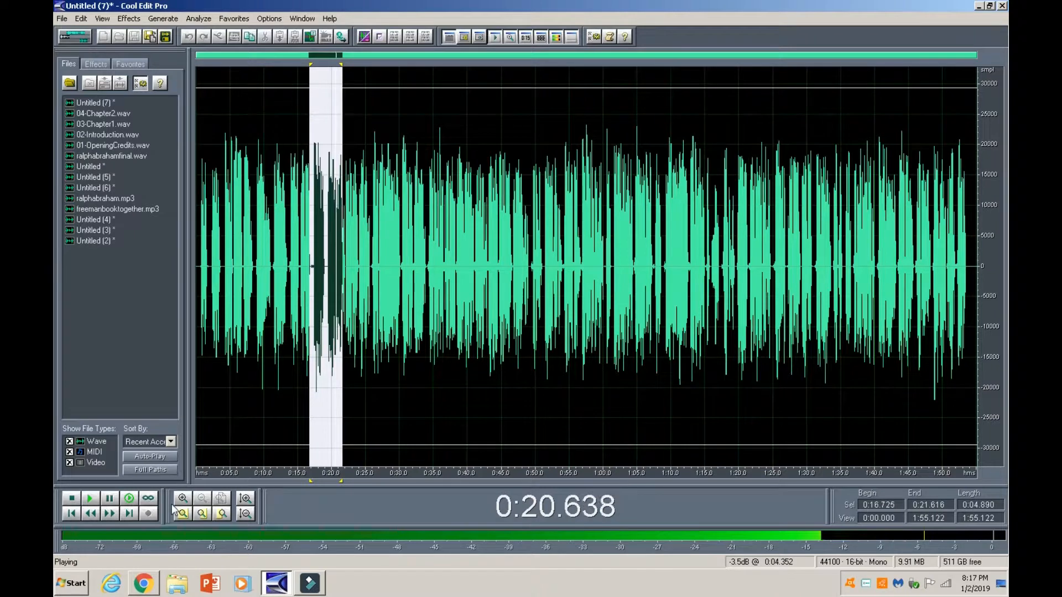
pyautogui.click(182, 514)
pyautogui.click(241, 331)
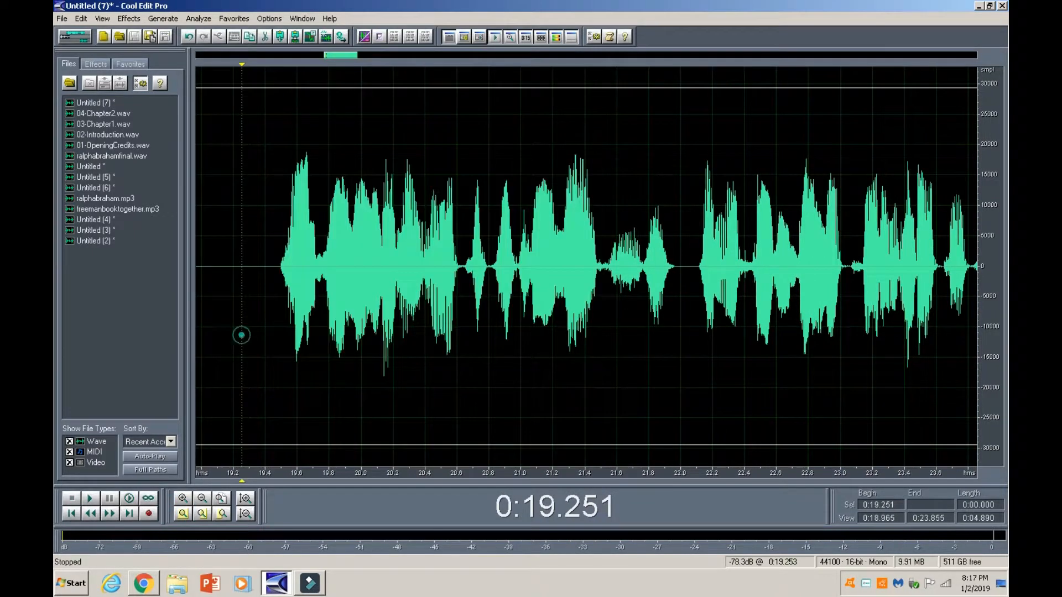
pyautogui.click(203, 498)
pyautogui.click(262, 332)
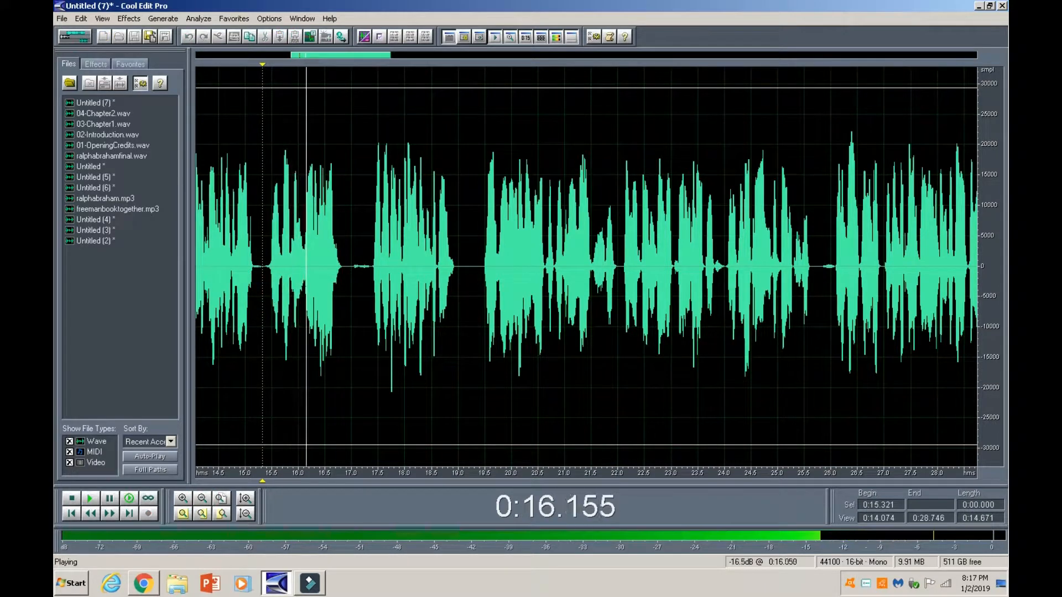
pyautogui.moveTo(345, 282); pyautogui.dragTo(265, 292)
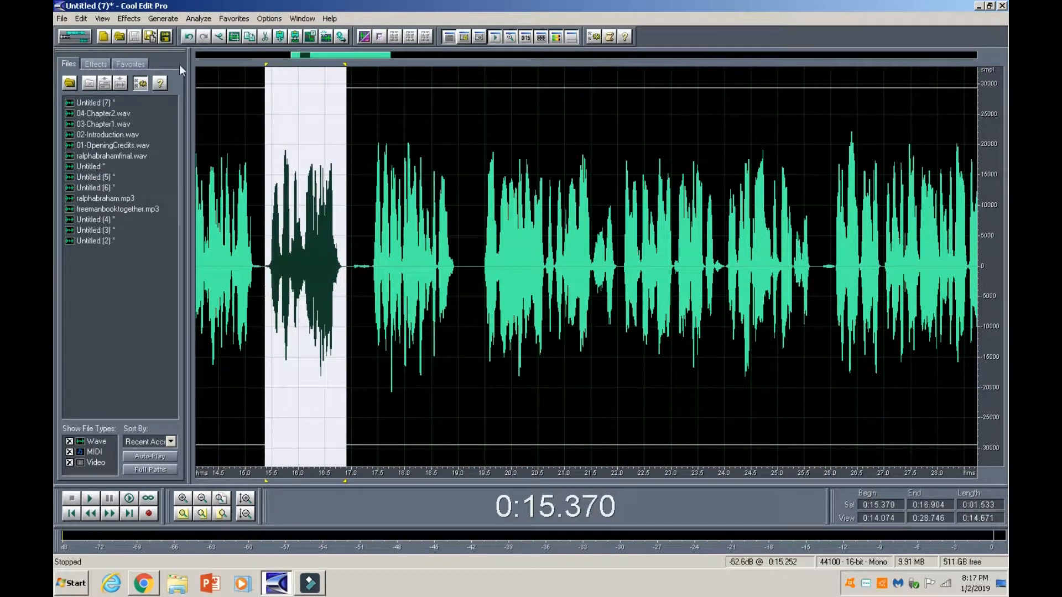
pyautogui.click(62, 20)
pyautogui.click(72, 31)
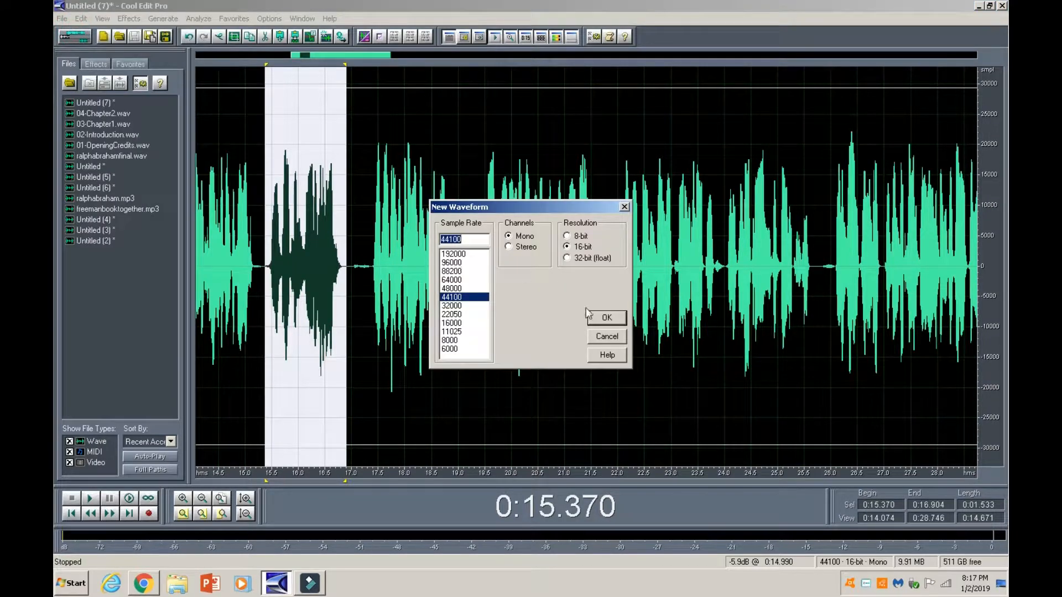
pyautogui.click(596, 339)
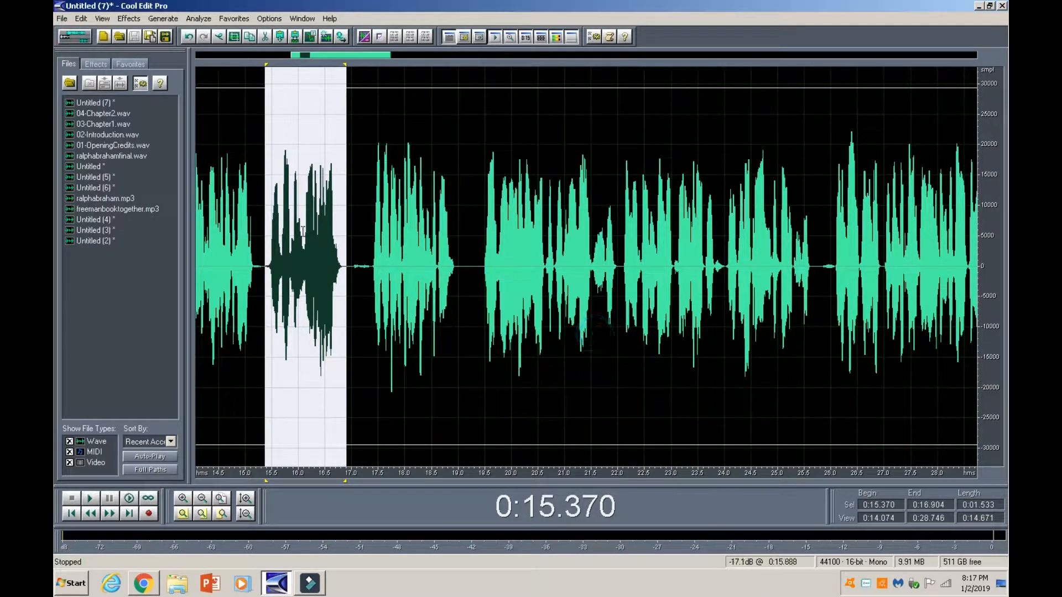
# Play the selected phrase and record a replacement take in a new 44100 Hz, mono, 16-bit waveform.
pyautogui.press('space')
pyautogui.click(62, 21)
pyautogui.click(72, 33)
pyautogui.click(607, 319)
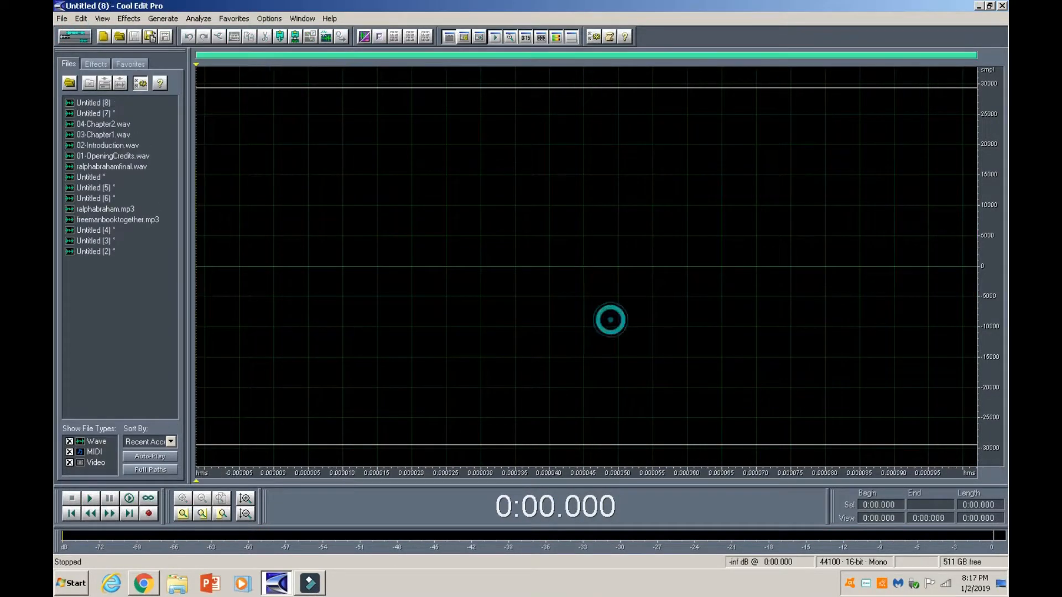
pyautogui.click(148, 514)
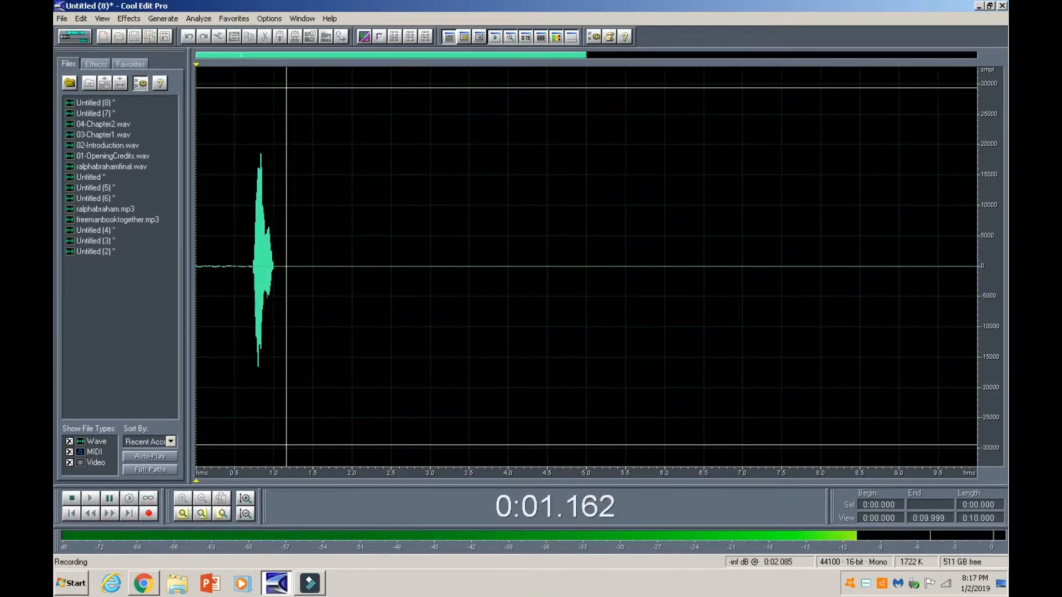
pyautogui.press('space')
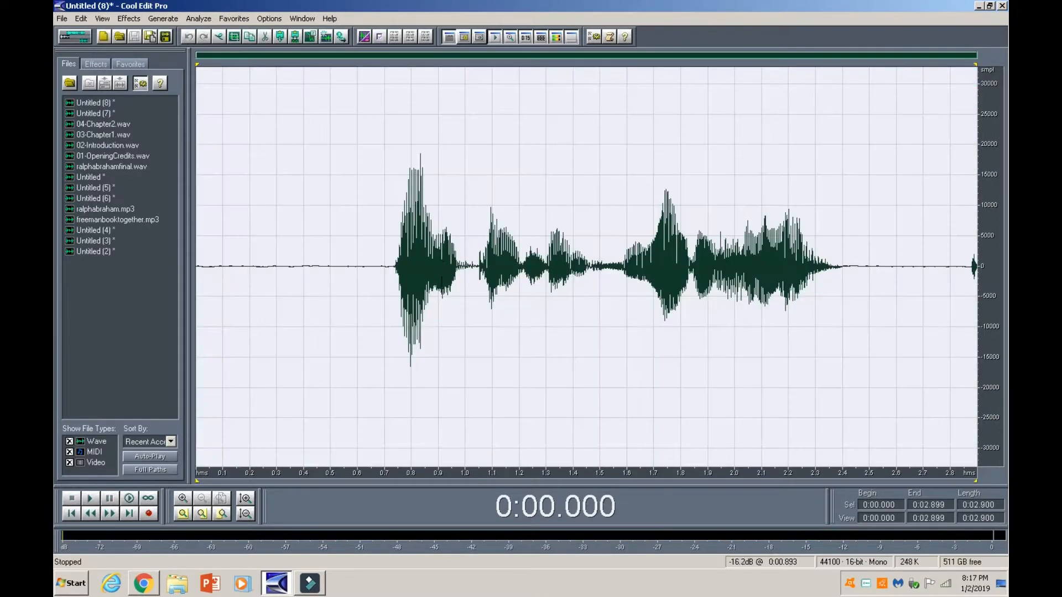
# Apply Dynamics Processing to the new take from about 0.68 to 2.48 seconds and play it back.
pyautogui.moveTo(380, 286); pyautogui.dragTo(860, 206)
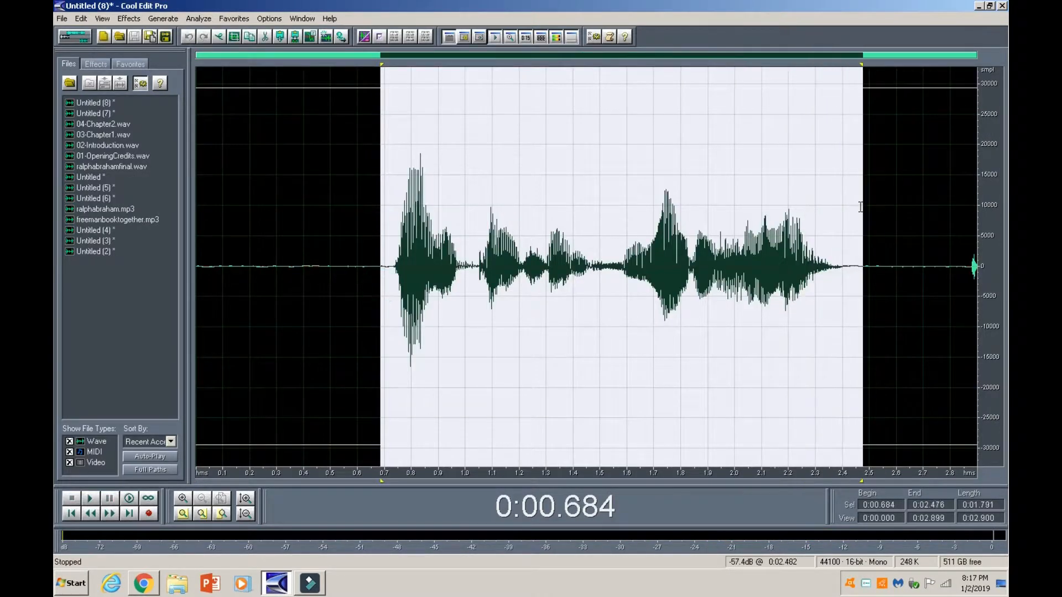
pyautogui.click(138, 19)
pyautogui.moveTo(166, 72)
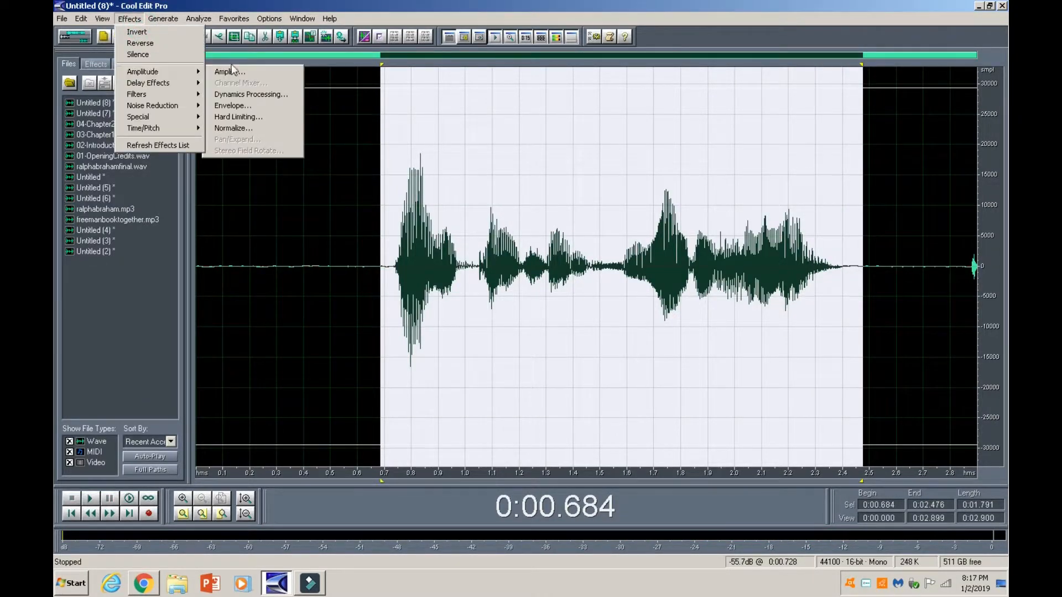
pyautogui.click(228, 95)
pyautogui.click(683, 365)
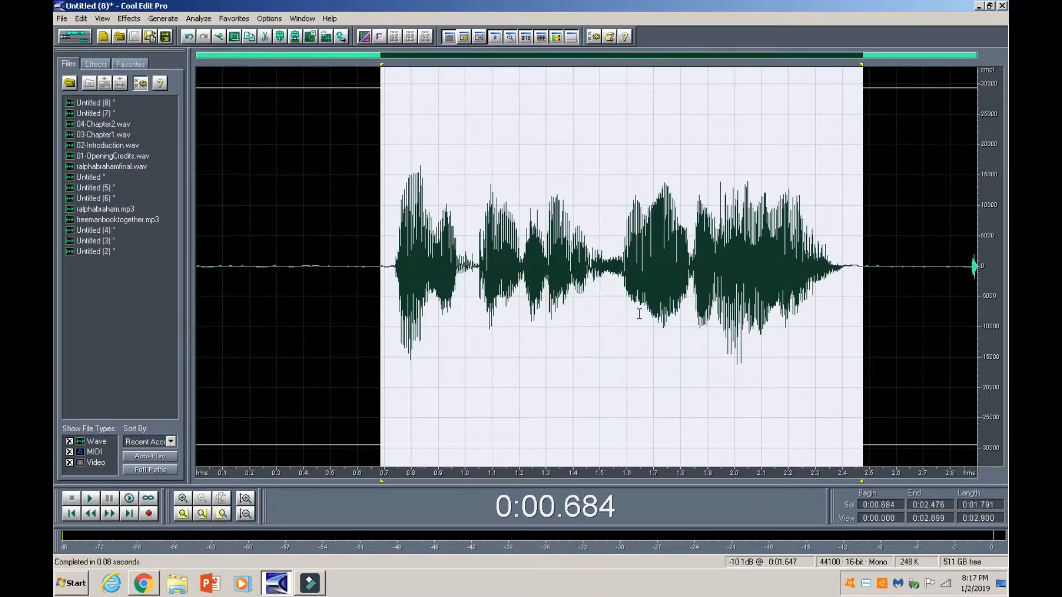
pyautogui.press('space')
pyautogui.press('space')
# Copy the processed phrase, reopen the Untitled (7) recording and play its selected phrase.
pyautogui.click(81, 18)
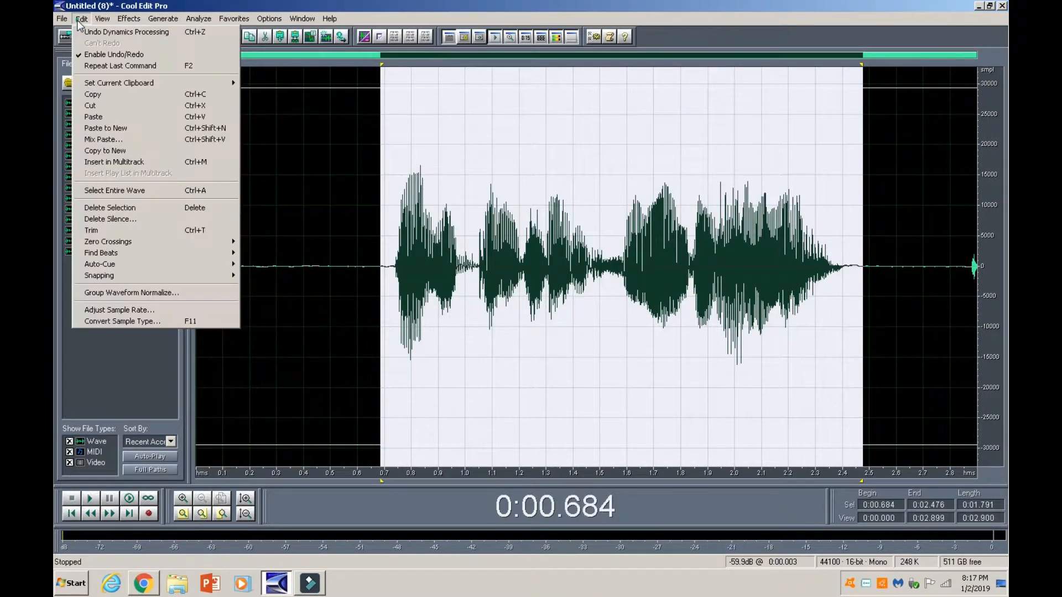
pyautogui.click(97, 95)
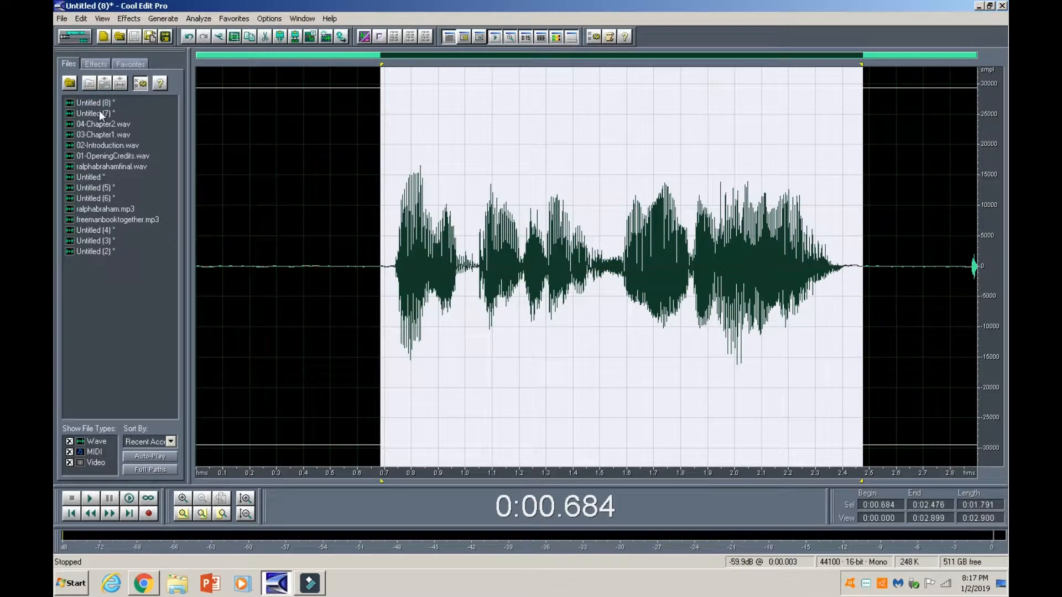
pyautogui.click(101, 113)
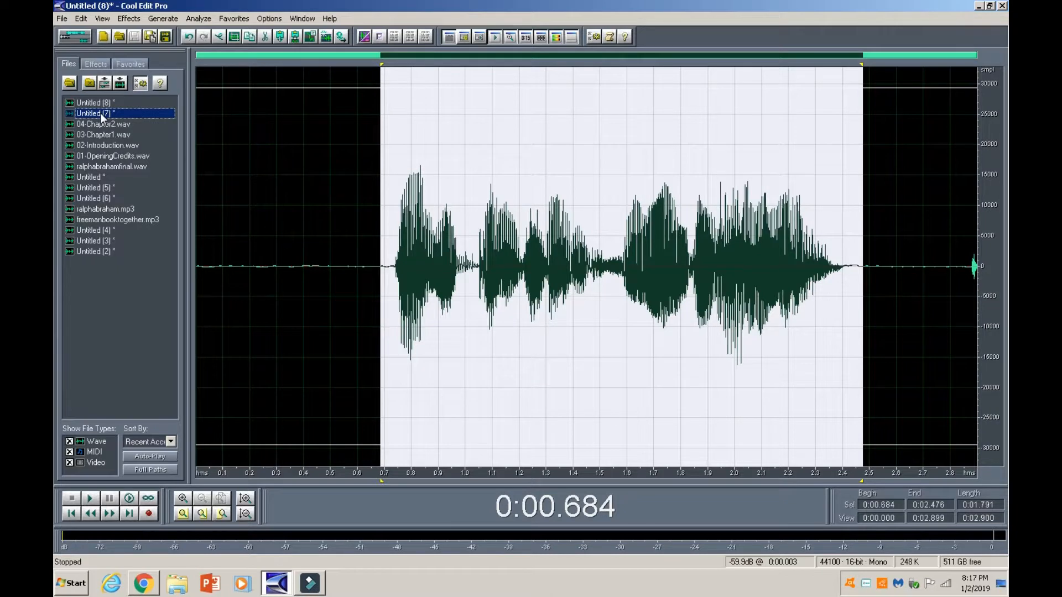
pyautogui.doubleClick(100, 113)
pyautogui.press('space')
pyautogui.press('space')
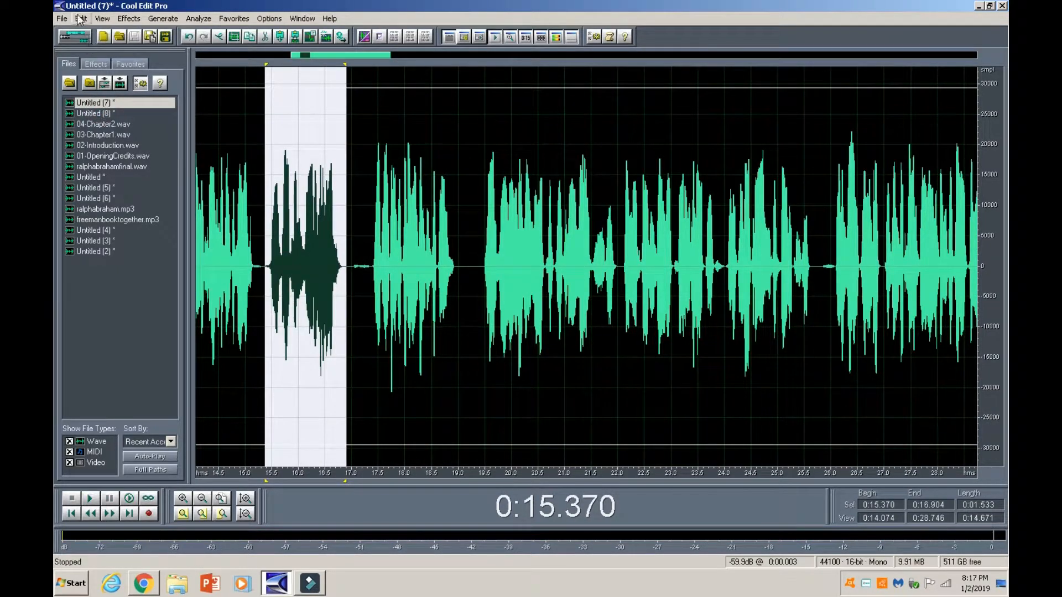
# Paste the copied phrase over the selection at about 15.4 seconds and play the transition from about 14.7 seconds.
pyautogui.click(81, 19)
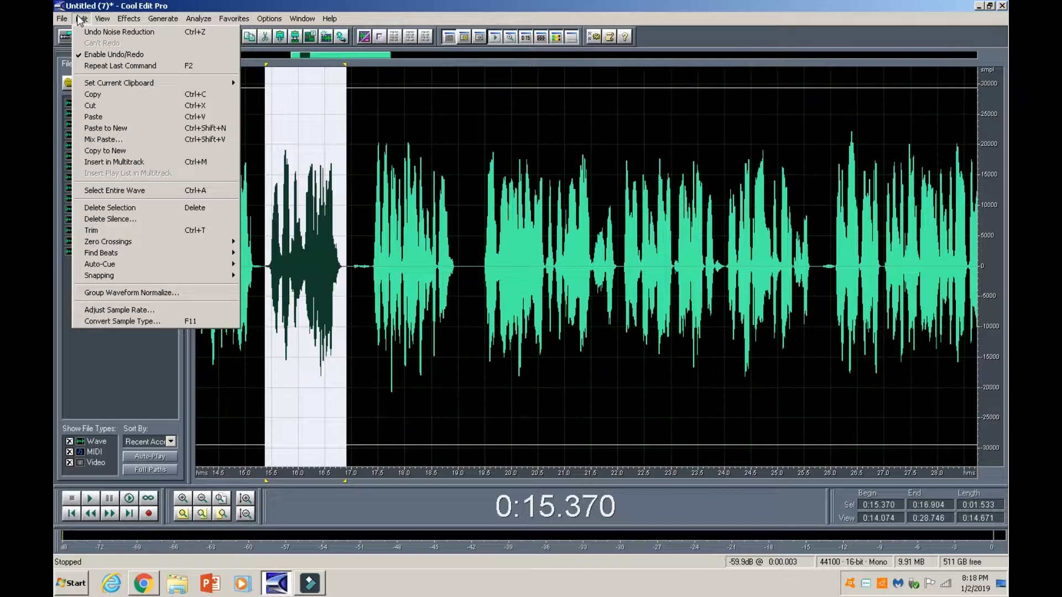
pyautogui.click(100, 119)
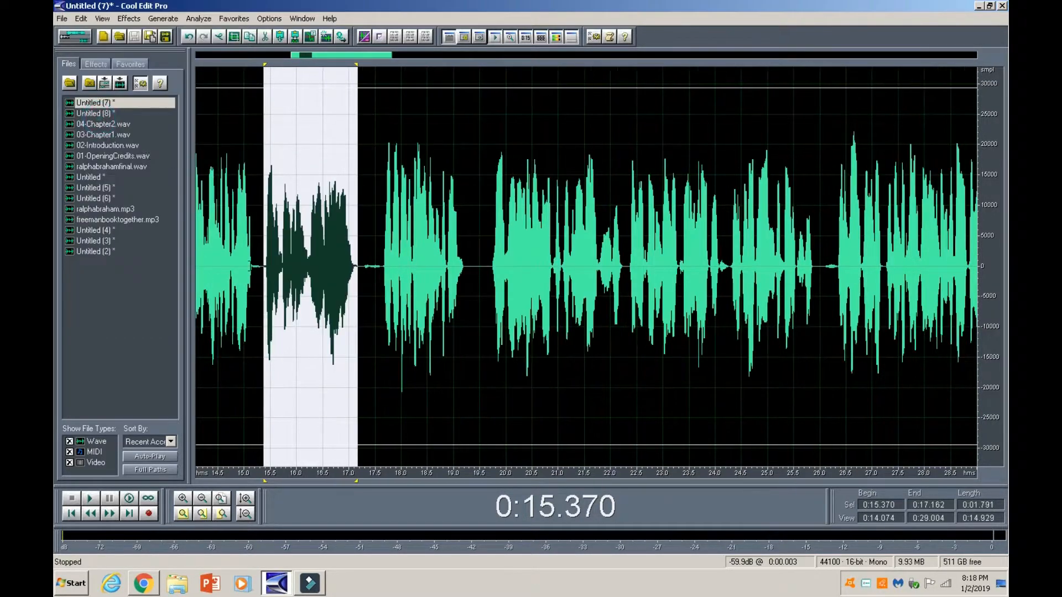
pyautogui.press('space')
pyautogui.click(227, 285)
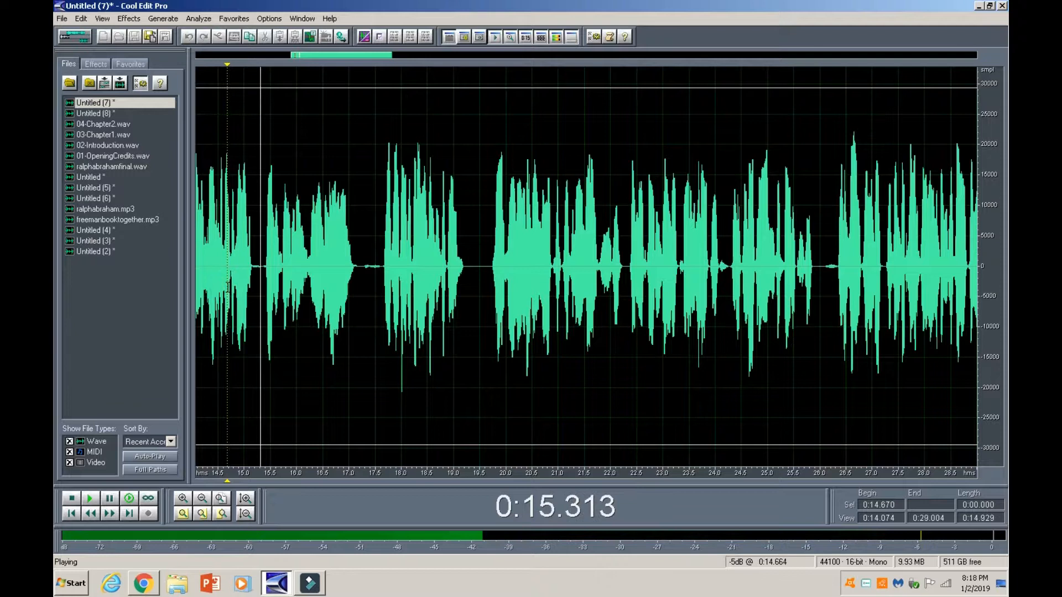
# Play the recording from about 17.4 seconds and follow the CB101 script from "Car dealers are in" through the "This rat race" paragraph.
pyautogui.click(367, 289)
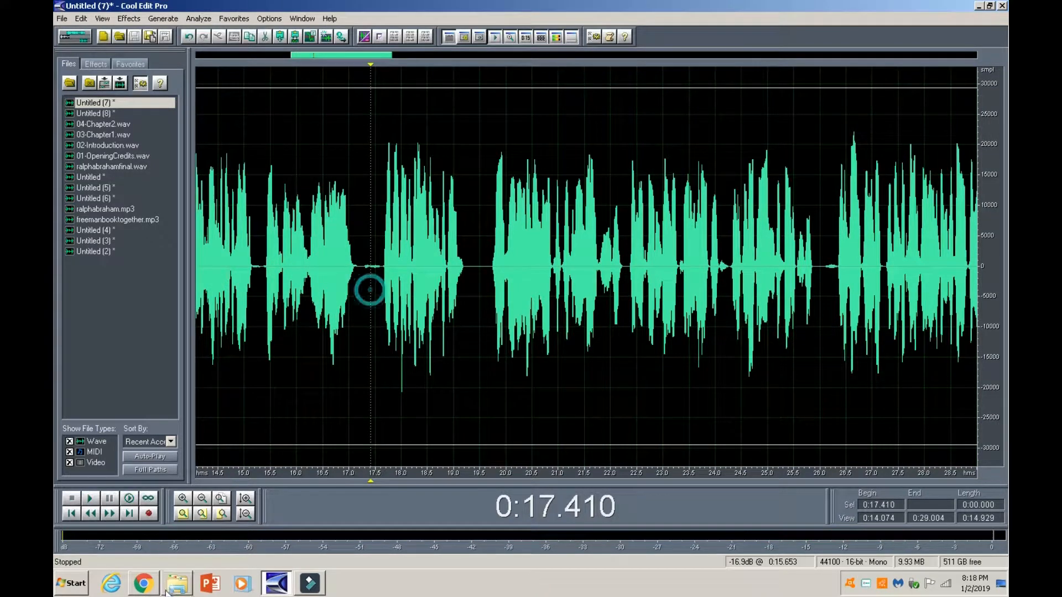
pyautogui.click(143, 583)
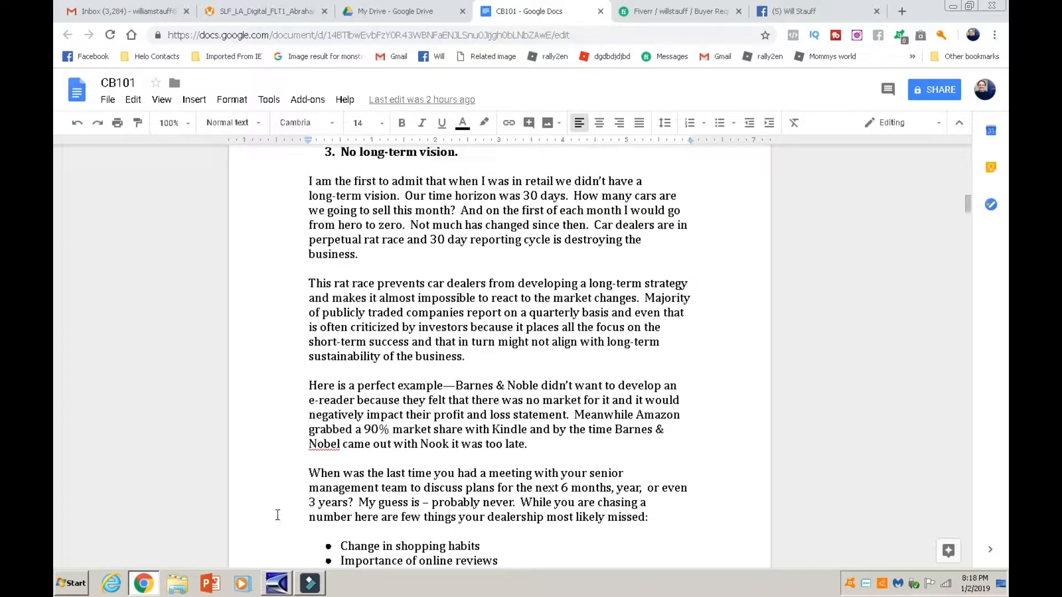
pyautogui.click(276, 583)
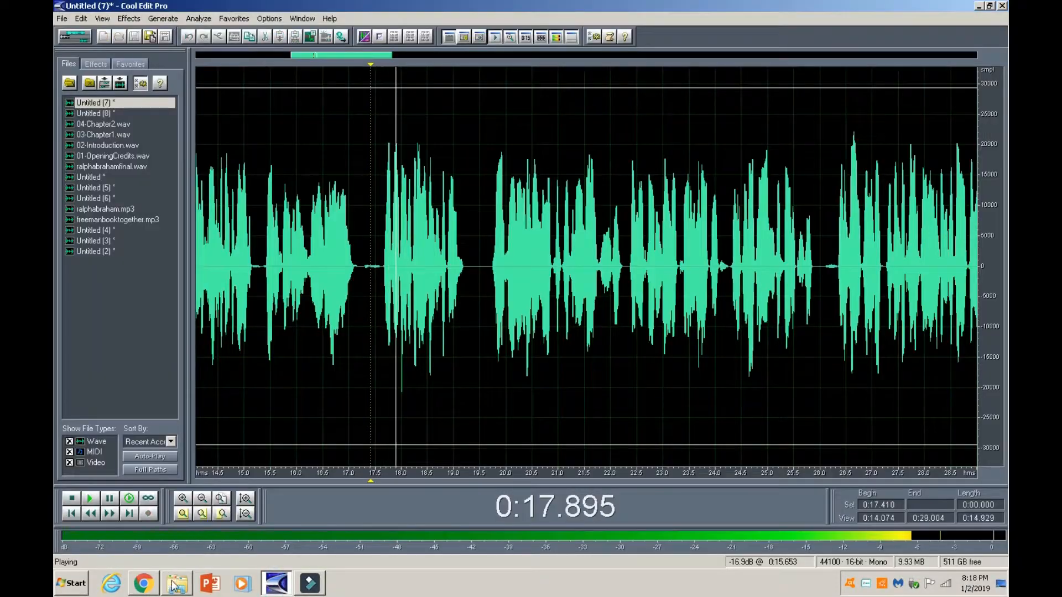
pyautogui.click(143, 583)
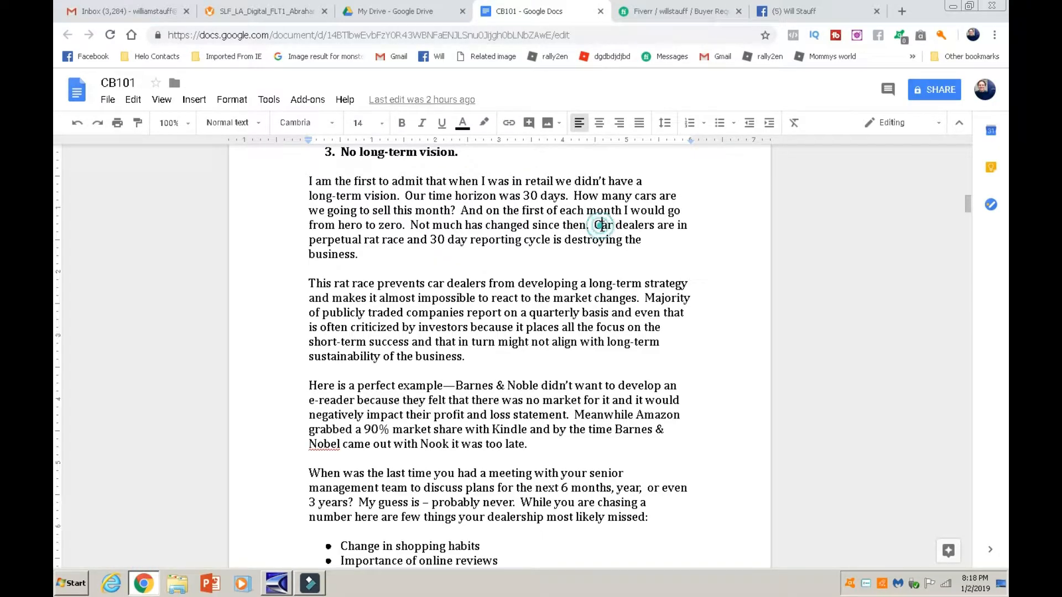
pyautogui.moveTo(591, 225); pyautogui.dragTo(626, 250)
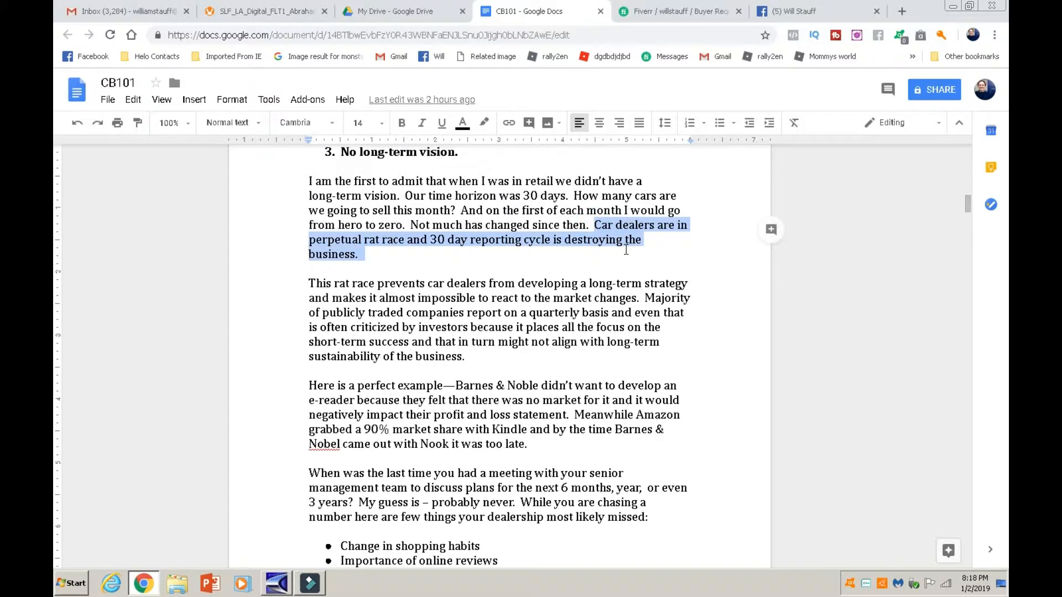
pyautogui.click(310, 284)
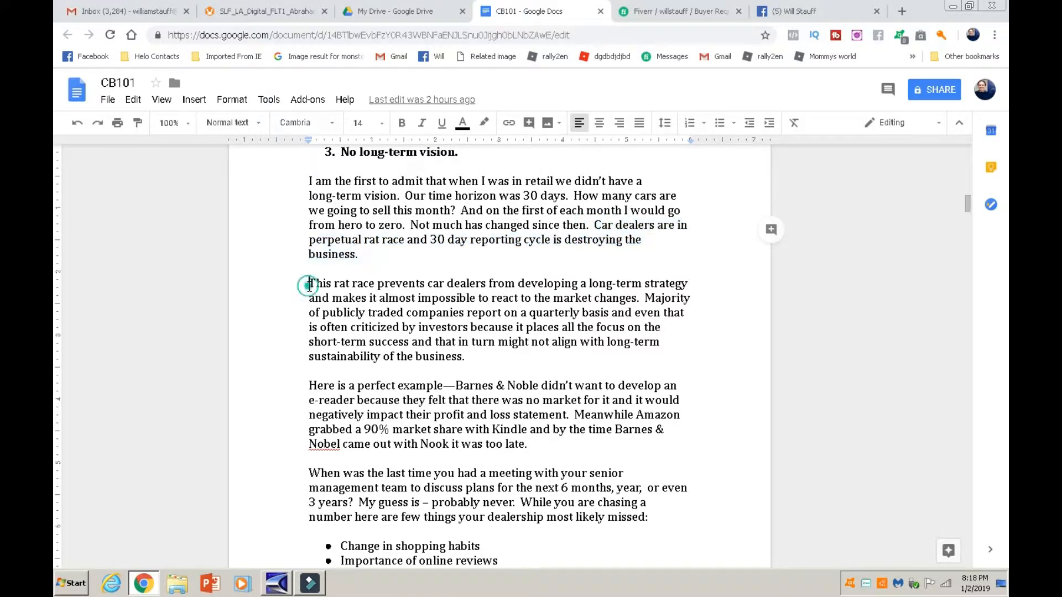
pyautogui.moveTo(310, 284); pyautogui.dragTo(680, 298)
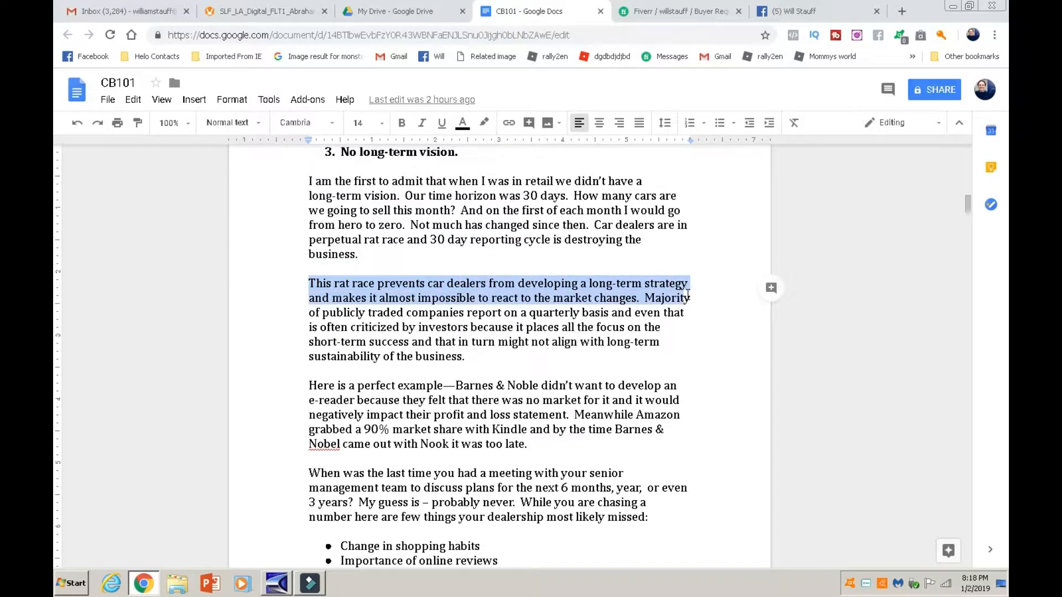
pyautogui.moveTo(498, 292); pyautogui.dragTo(518, 357)
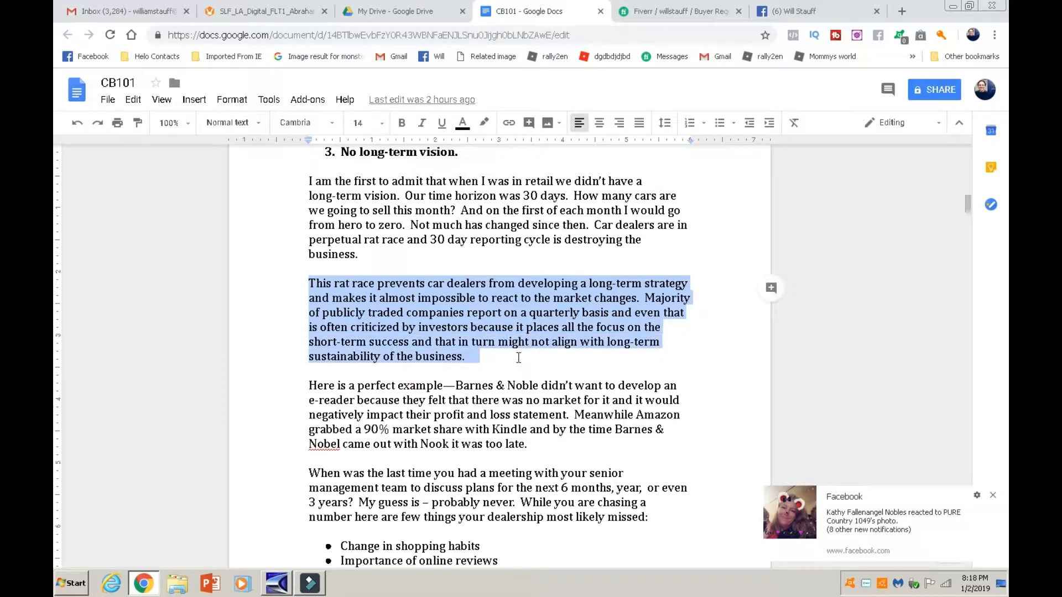
# Proof the remaining audio against the script from "Here is a perfect example" to the closing quotation, and return to the full waveform in Cool Edit Pro.
pyautogui.scroll(-2, 514, 355)
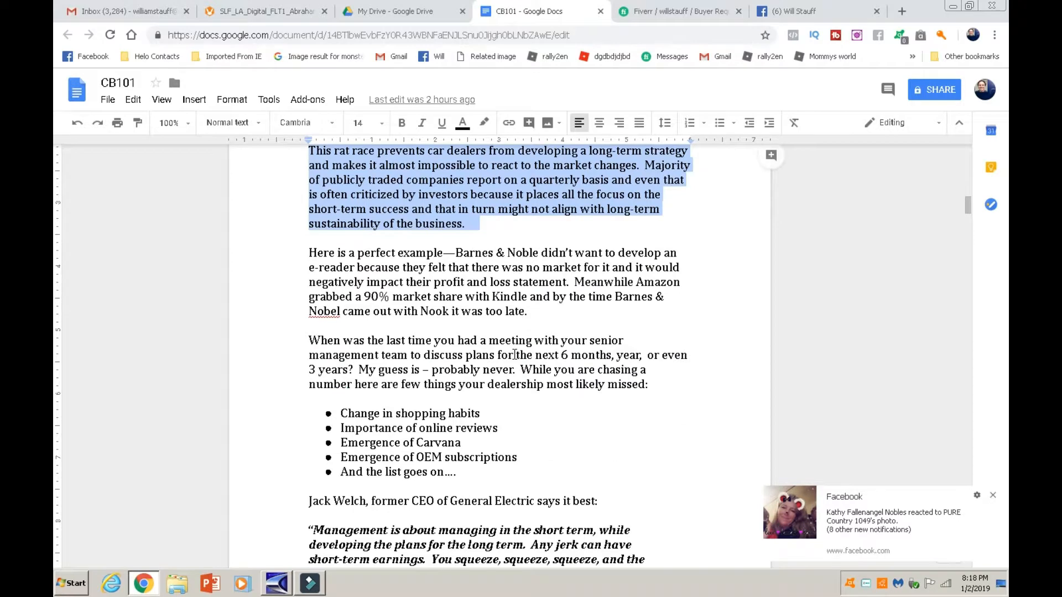
pyautogui.scroll(-1, 514, 355)
pyautogui.click(414, 256)
pyautogui.moveTo(309, 187); pyautogui.dragTo(539, 247)
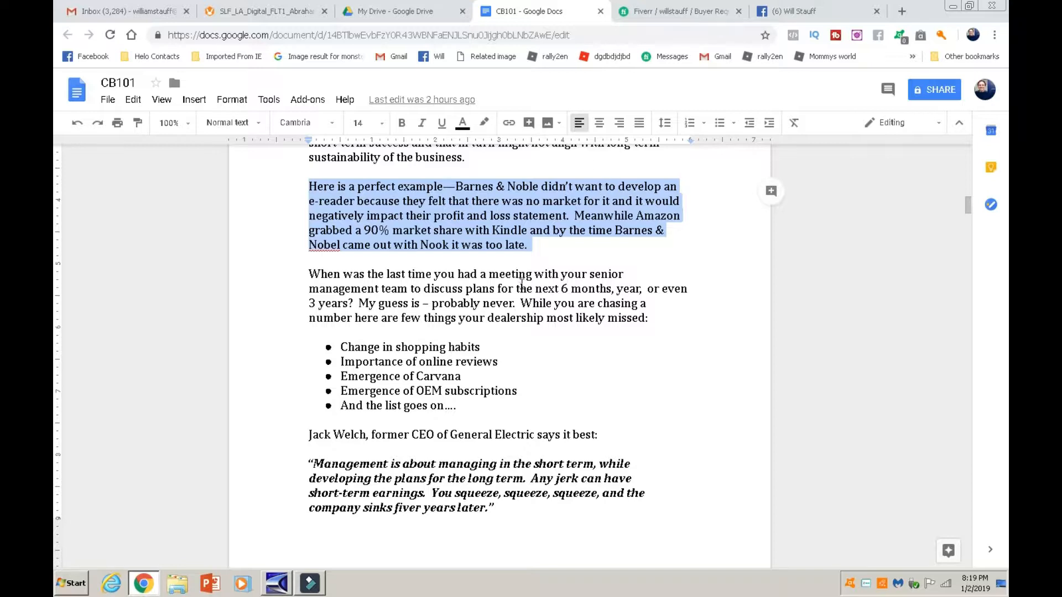
pyautogui.click(522, 288)
pyautogui.scroll(-1, 607, 283)
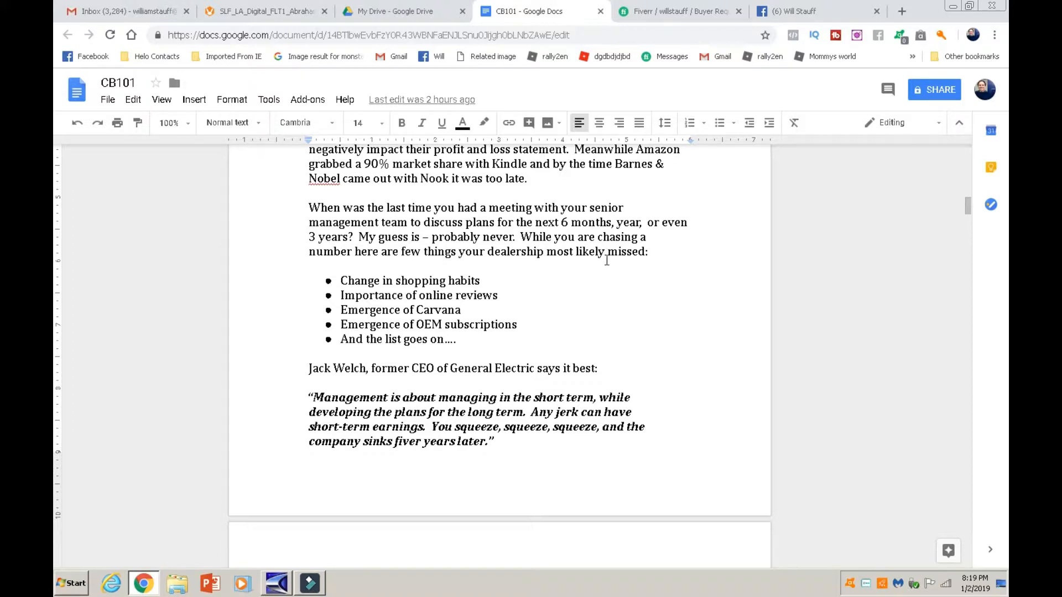
pyautogui.scroll(-1, 606, 260)
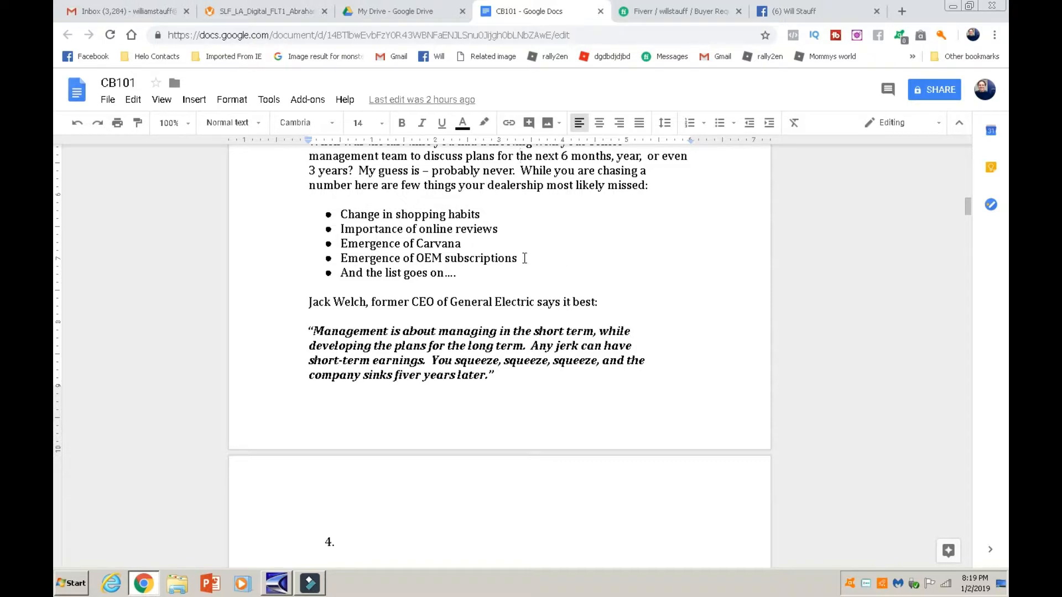
pyautogui.scroll(-1, 524, 258)
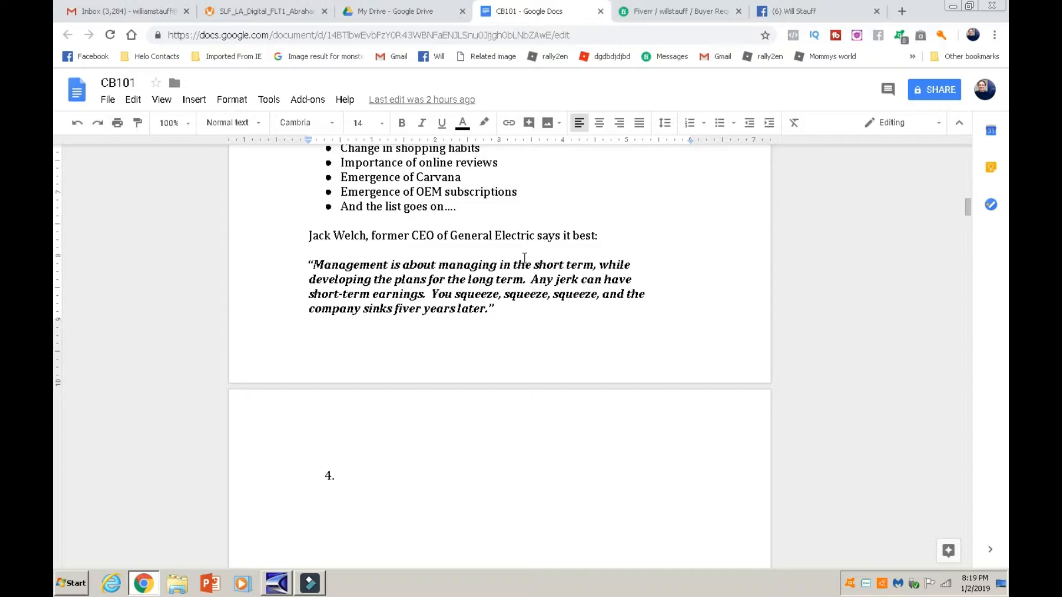
pyautogui.scroll(-1, 524, 258)
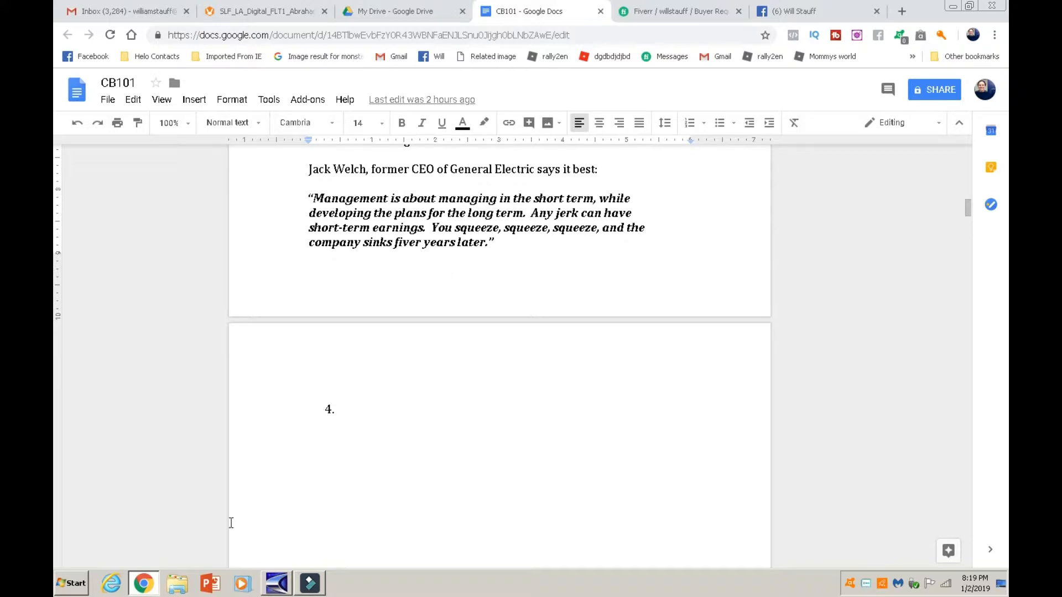
pyautogui.click(276, 583)
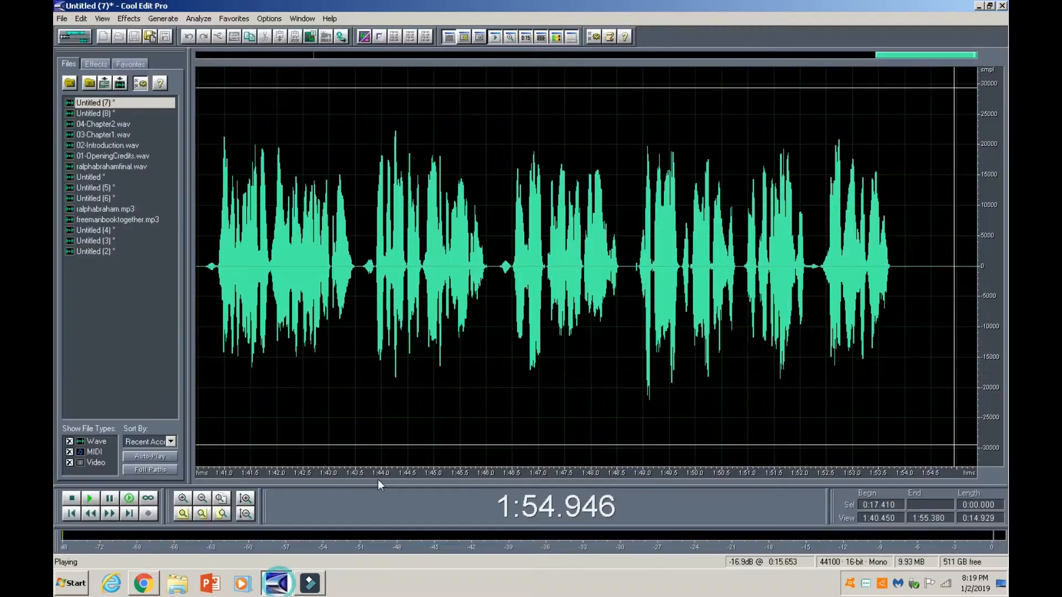
pyautogui.click(202, 499)
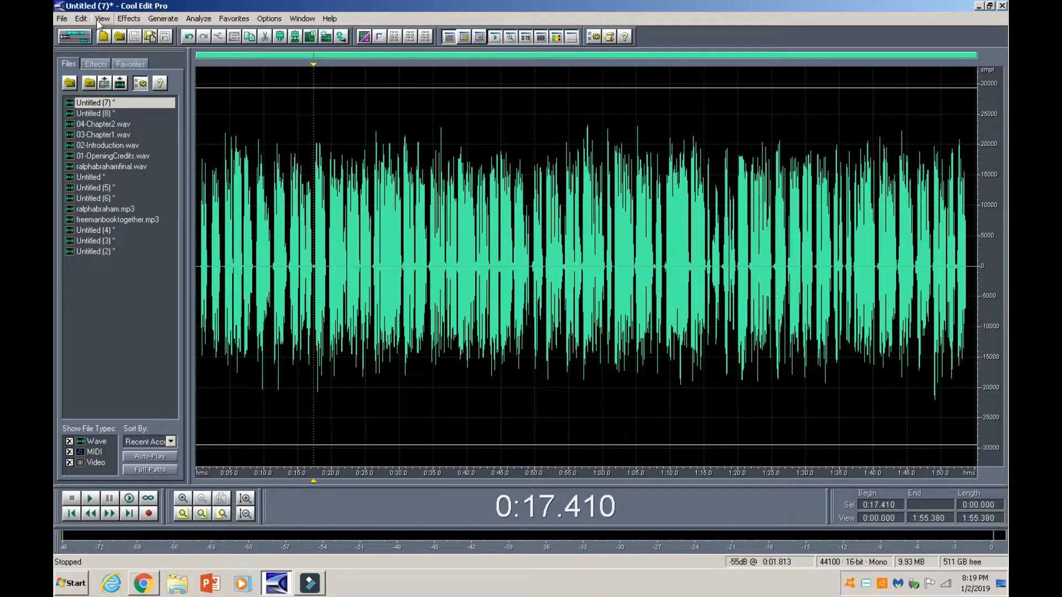
pyautogui.click(62, 18)
pyautogui.click(72, 178)
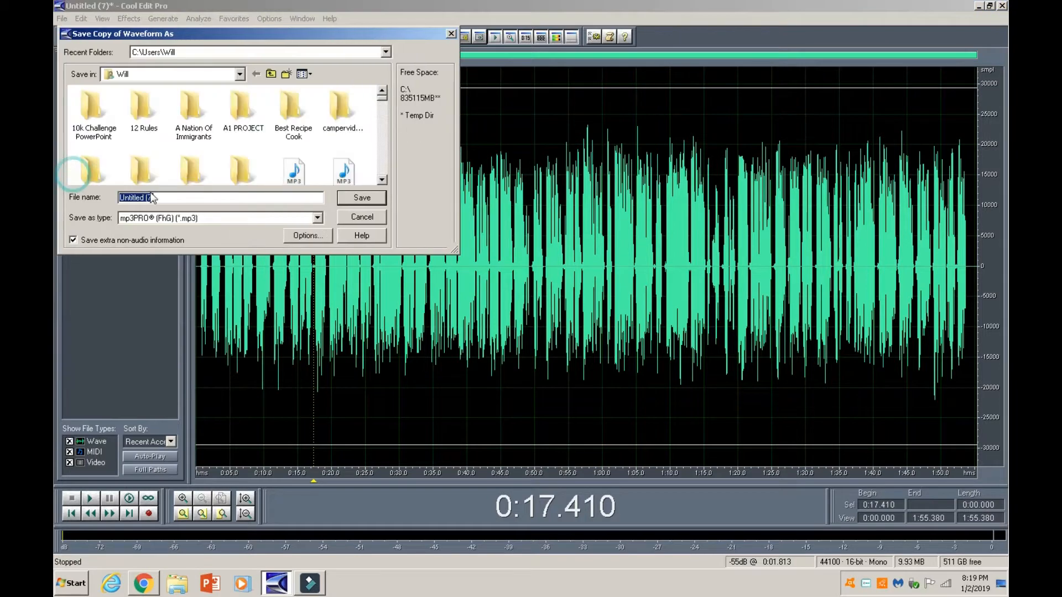
pyautogui.click(451, 34)
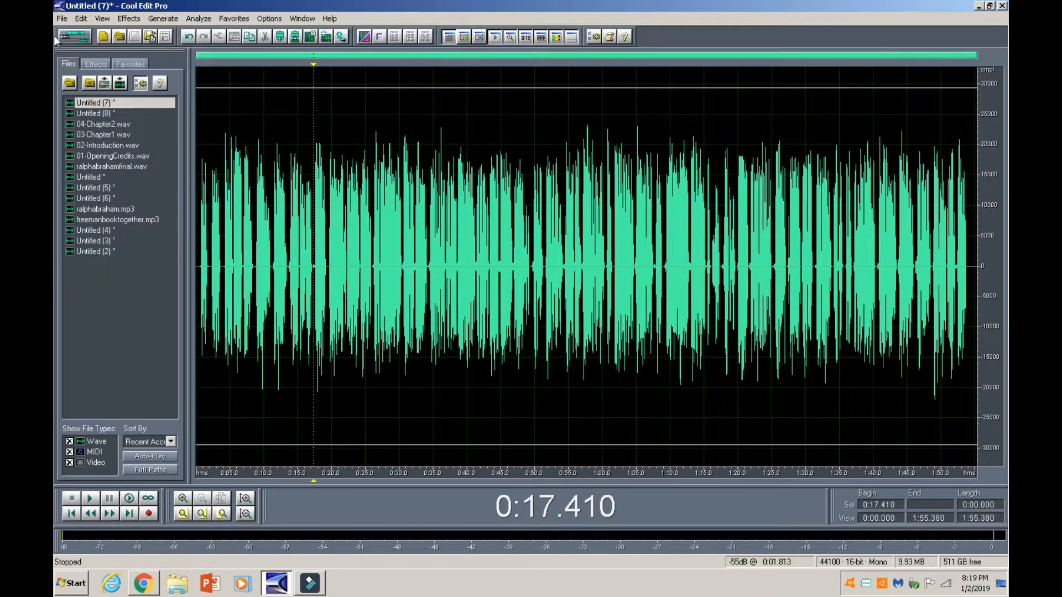
# Save the waveform as 05-Chapter3 in Windows PCM (.wav) format in the Crazy Shit folder.
pyautogui.click(62, 19)
pyautogui.click(77, 167)
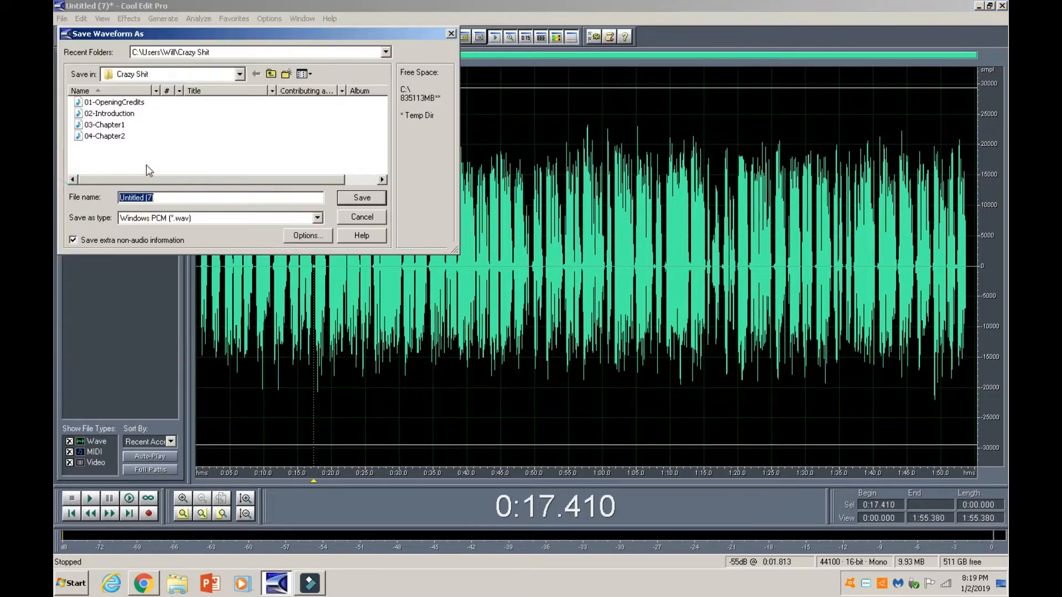
pyautogui.click(230, 196)
pyautogui.moveTo(227, 198); pyautogui.dragTo(55, 174)
pyautogui.write('j04-')
pyautogui.press('BackSpace')
pyautogui.press('BackSpace')
pyautogui.press('BackSpace')
pyautogui.write('05-Chapter3')
pyautogui.click(354, 197)
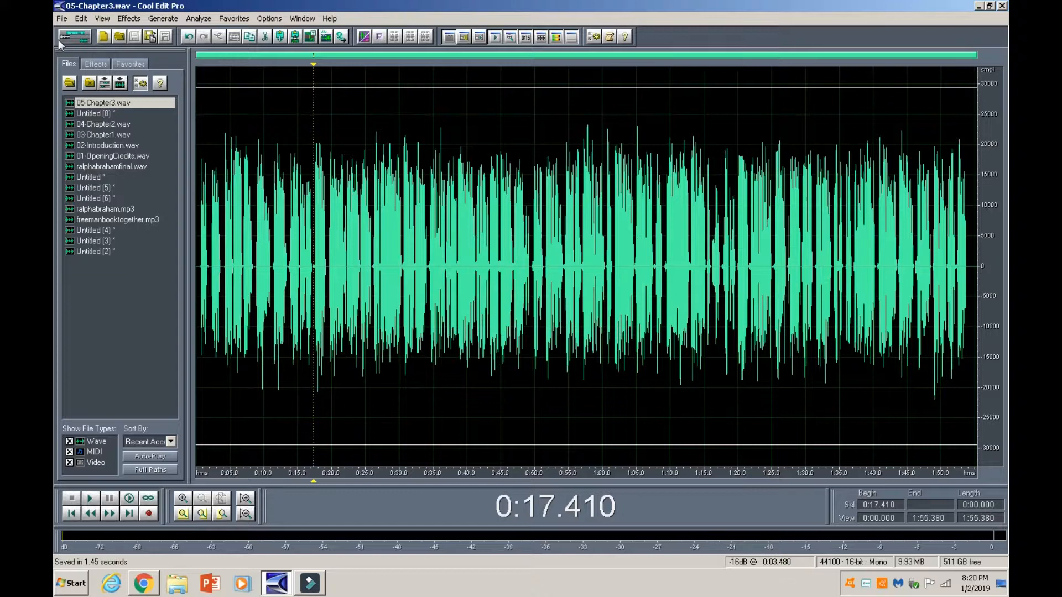
# Browse to the Crazy Shit folder to review the saved chapter files without opening any waveform.
pyautogui.click(62, 21)
pyautogui.click(72, 46)
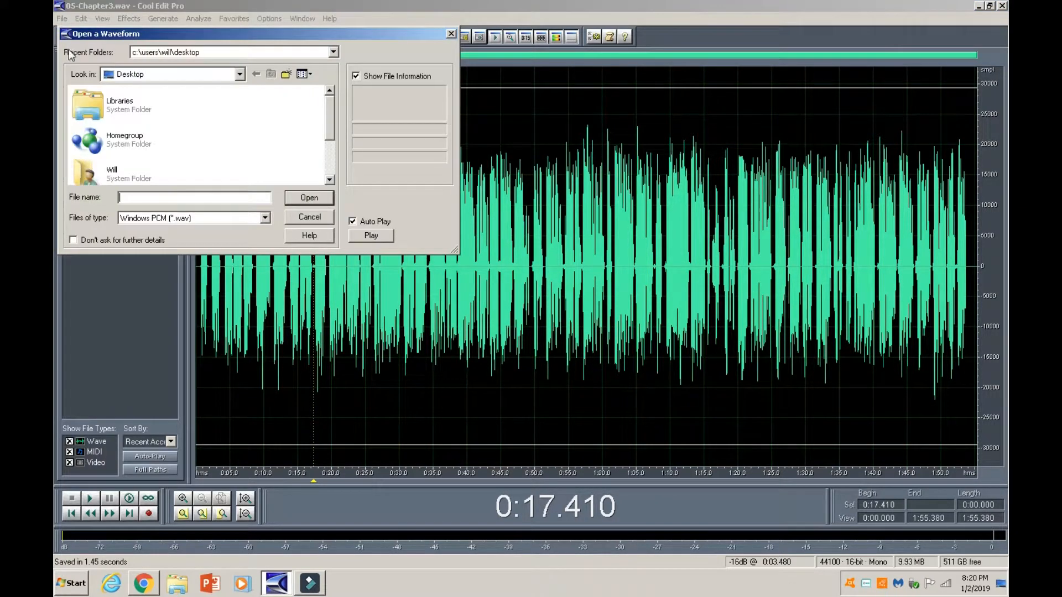
pyautogui.doubleClick(122, 172)
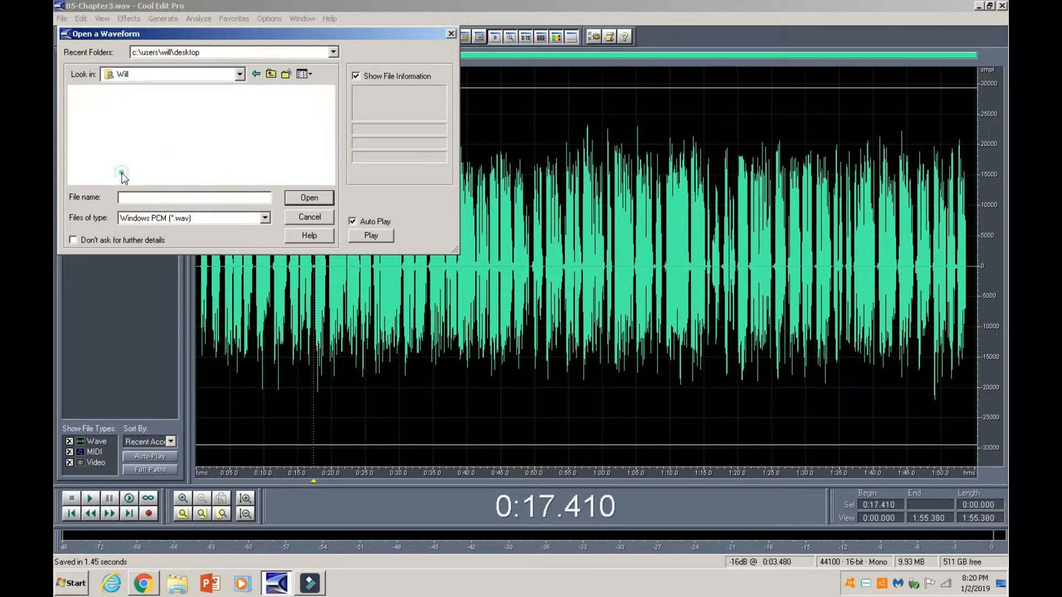
pyautogui.click(329, 180)
pyautogui.click(329, 179)
pyautogui.click(330, 180)
pyautogui.click(329, 180)
pyautogui.click(329, 180)
pyautogui.click(330, 179)
pyautogui.click(329, 179)
pyautogui.click(329, 180)
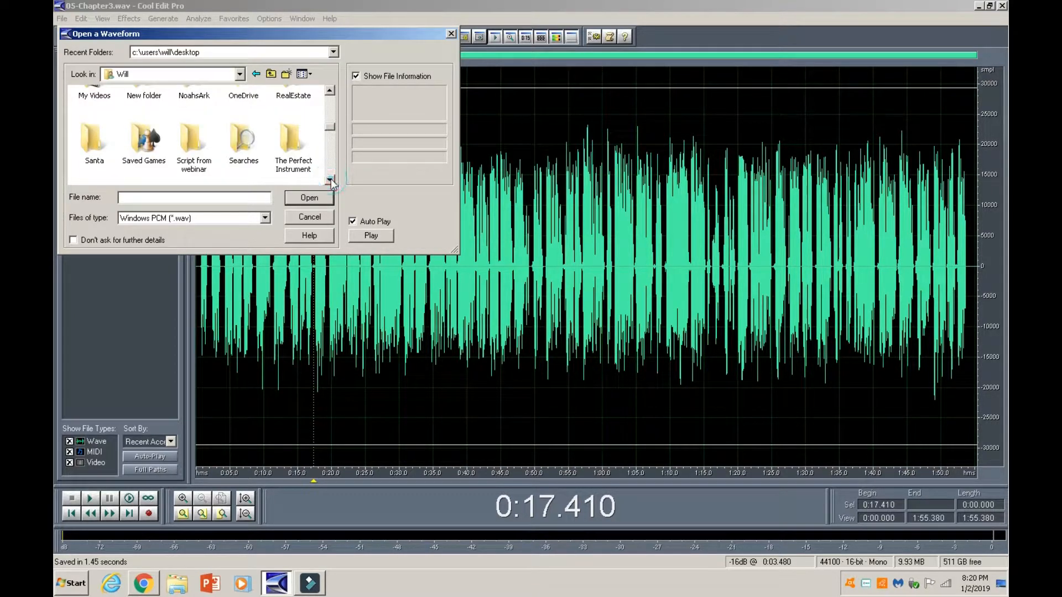
pyautogui.click(329, 180)
pyautogui.click(329, 179)
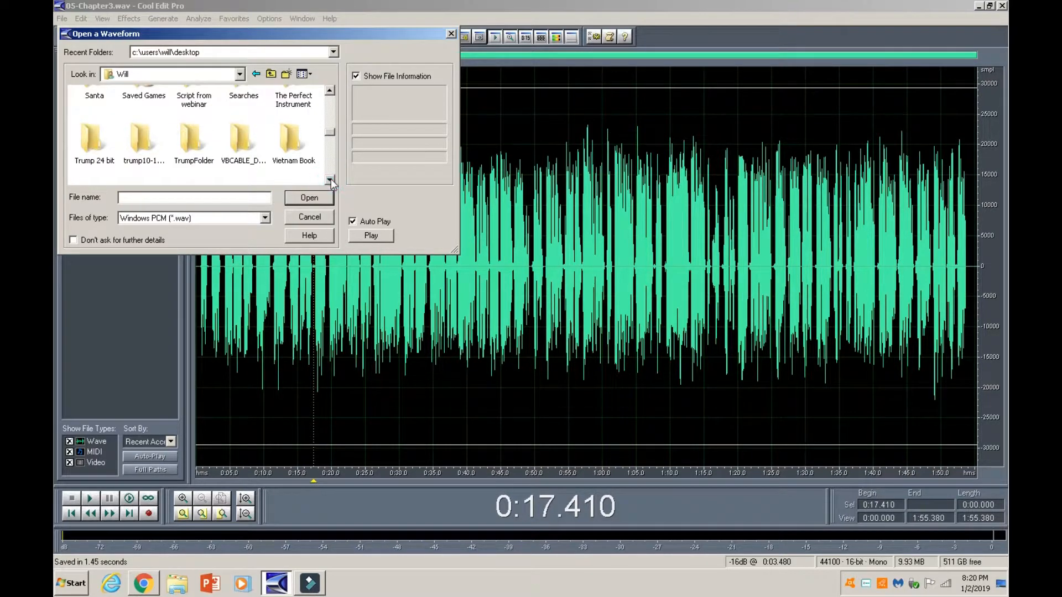
pyautogui.click(328, 135)
pyautogui.moveTo(329, 138); pyautogui.dragTo(330, 115)
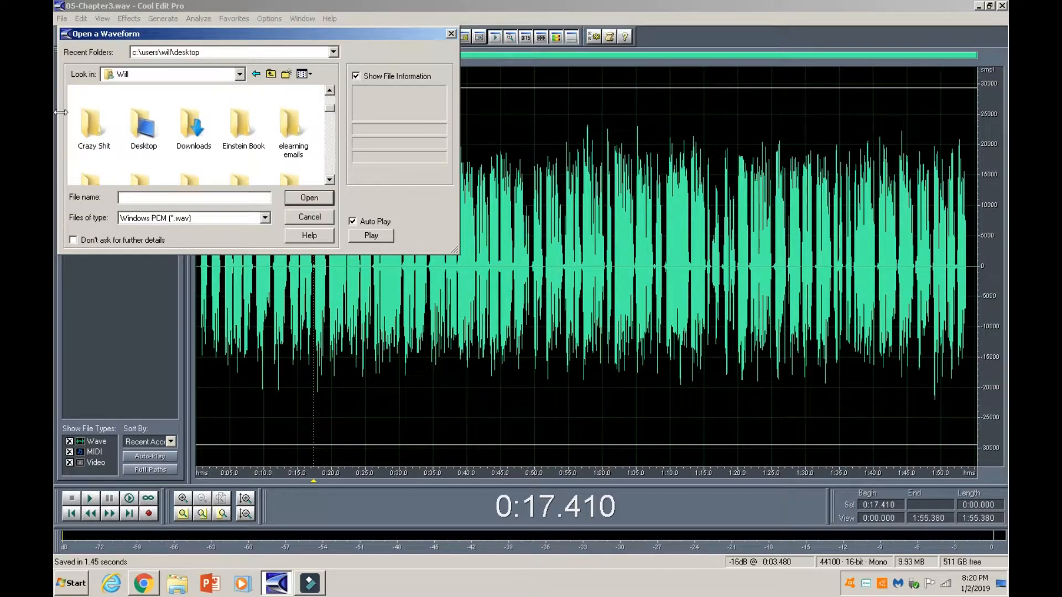
pyautogui.doubleClick(95, 128)
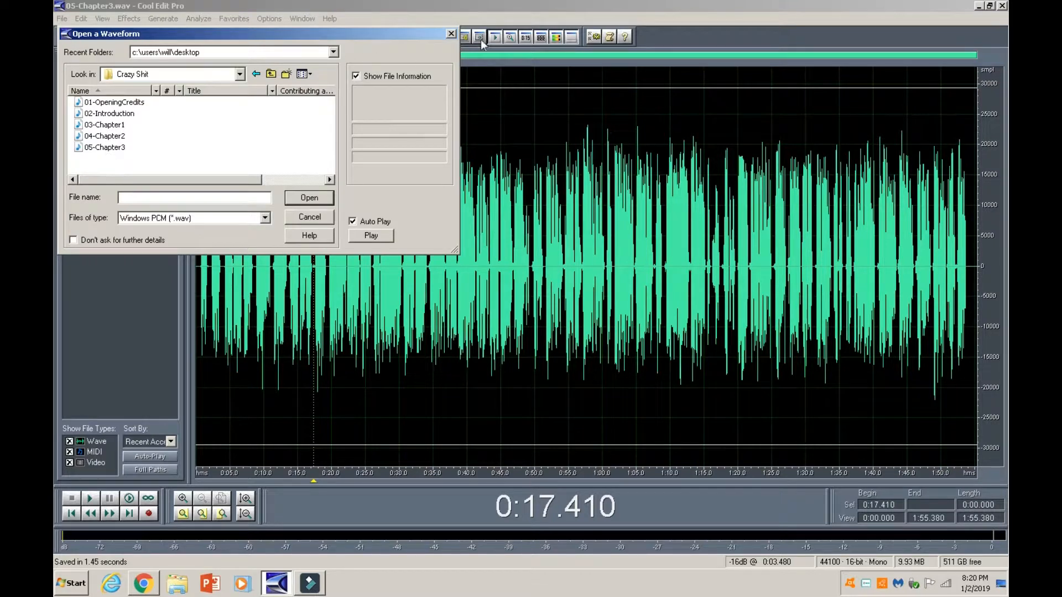
pyautogui.click(450, 35)
# Launch the fre:ac free audio converter and dismiss its tip of the day.
pyautogui.click(63, 589)
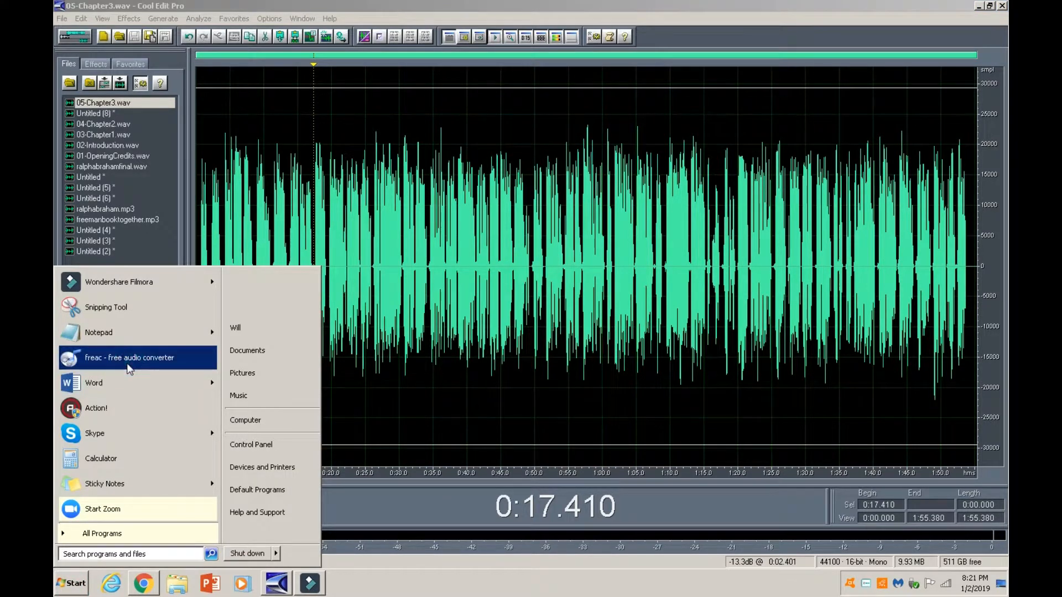
pyautogui.click(492, 296)
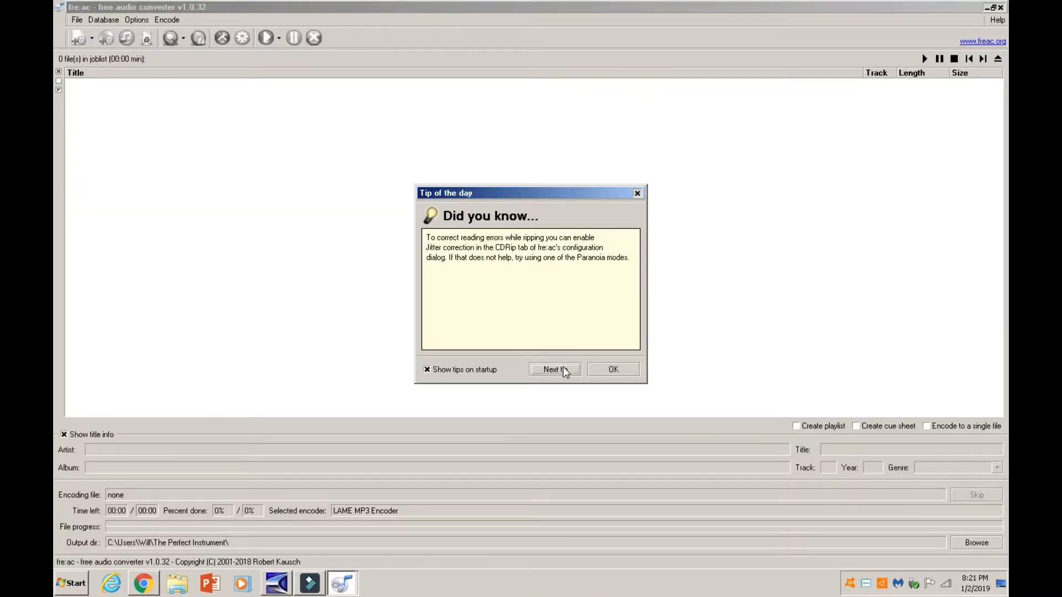
pyautogui.click(610, 369)
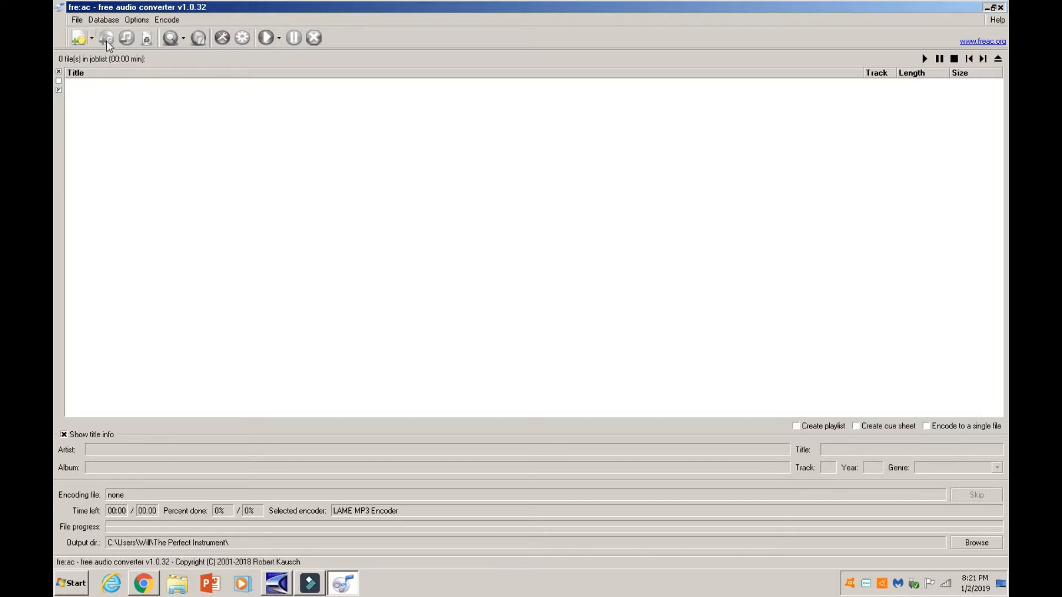
# Add 01-OpeningCredits, 02-Introduction, 03-Chapter1, 04-Chapter2 and 05-Chapter3 from the Crazy Shit folder to the joblist.
pyautogui.click(79, 39)
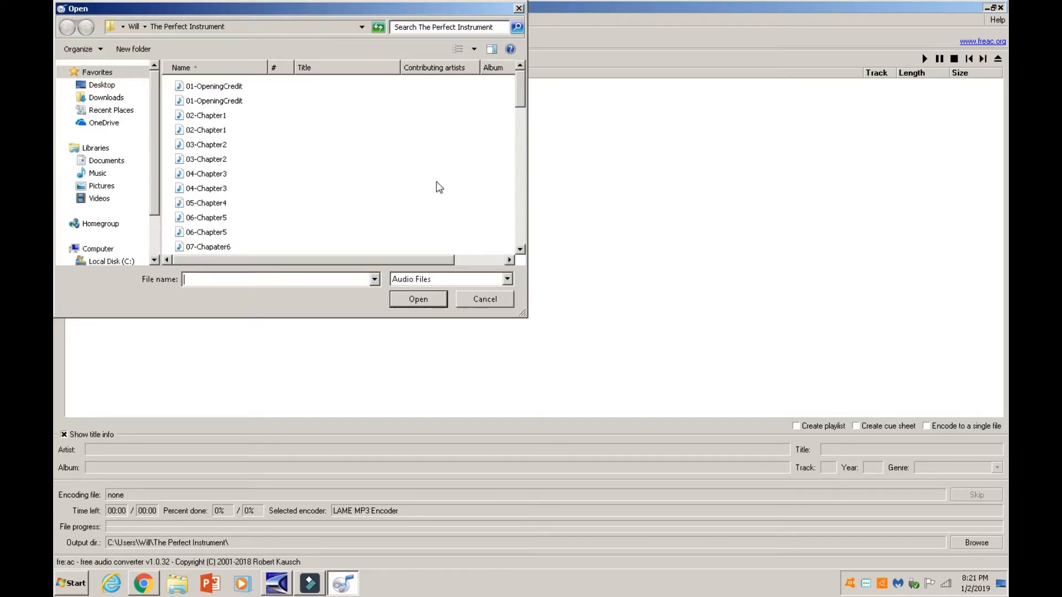
pyautogui.click(238, 127)
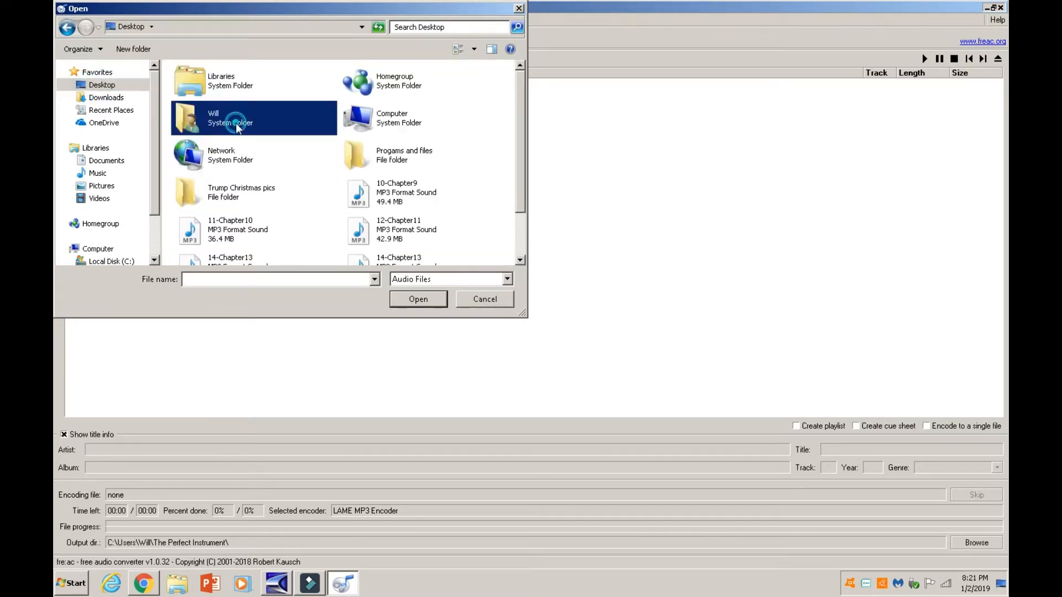
pyautogui.doubleClick(238, 127)
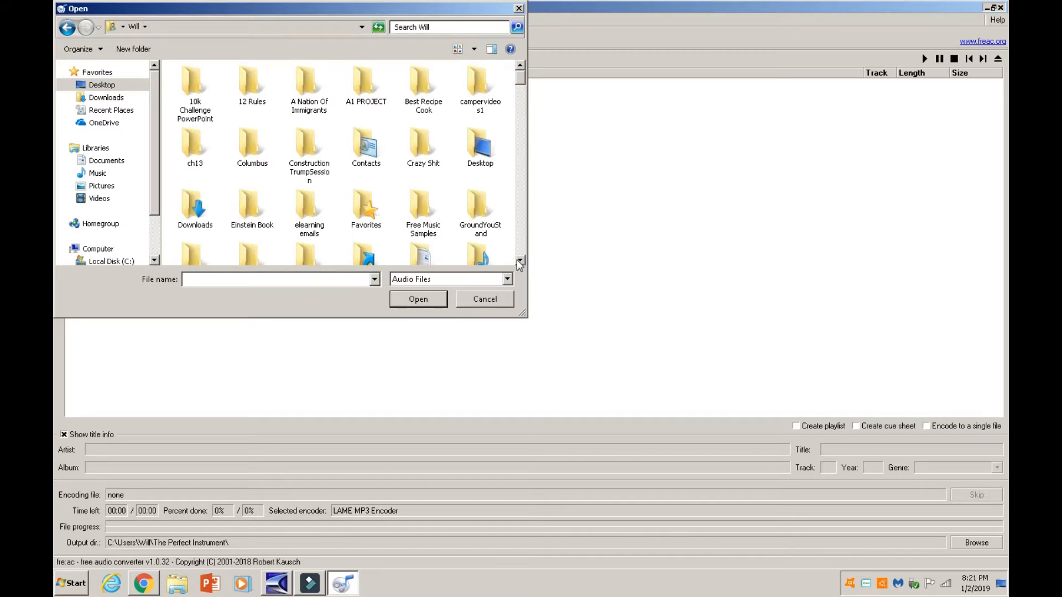
pyautogui.doubleClick(426, 142)
pyautogui.click(216, 87)
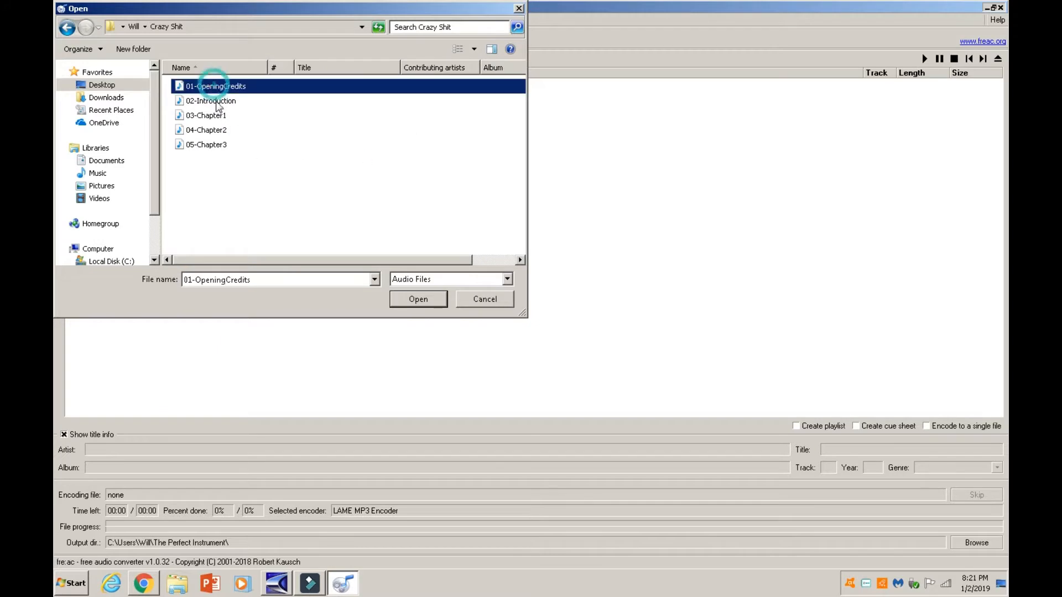
pyautogui.keyDown('ctrl'); pyautogui.click(217, 102); pyautogui.keyUp('ctrl')
pyautogui.keyDown('ctrl'); pyautogui.click(212, 116); pyautogui.keyUp('ctrl')
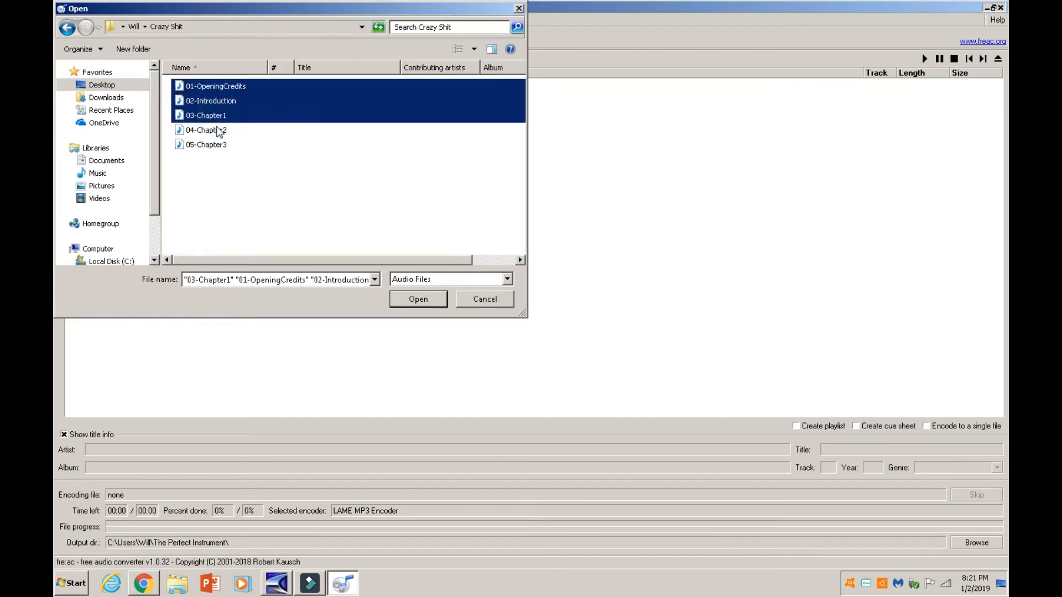
pyautogui.keyDown('ctrl'); pyautogui.click(215, 130); pyautogui.keyUp('ctrl')
pyautogui.keyDown('ctrl'); pyautogui.click(221, 145); pyautogui.keyUp('ctrl')
pyautogui.click(421, 301)
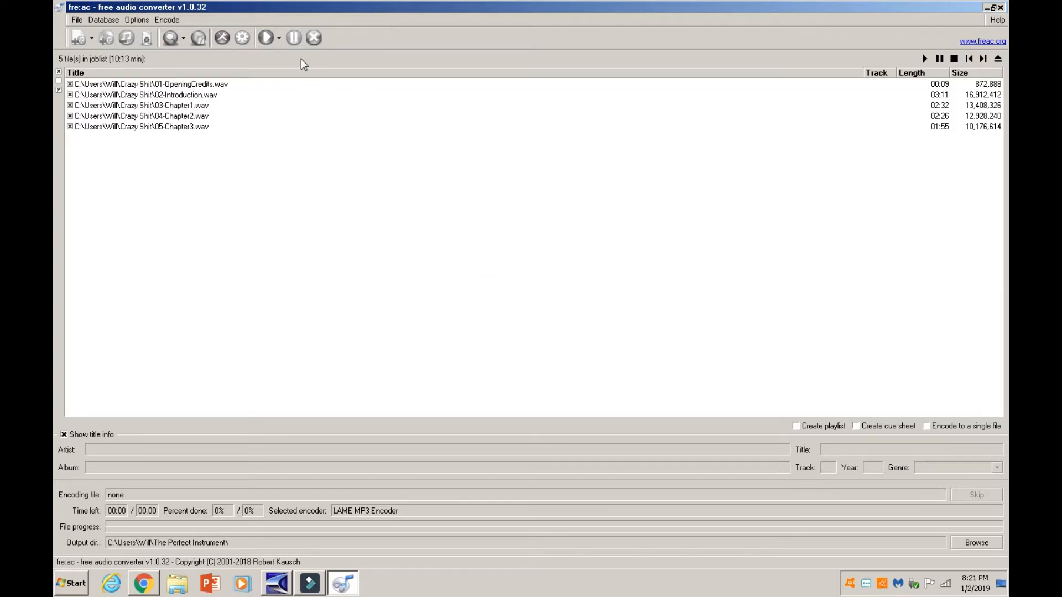
pyautogui.click(266, 37)
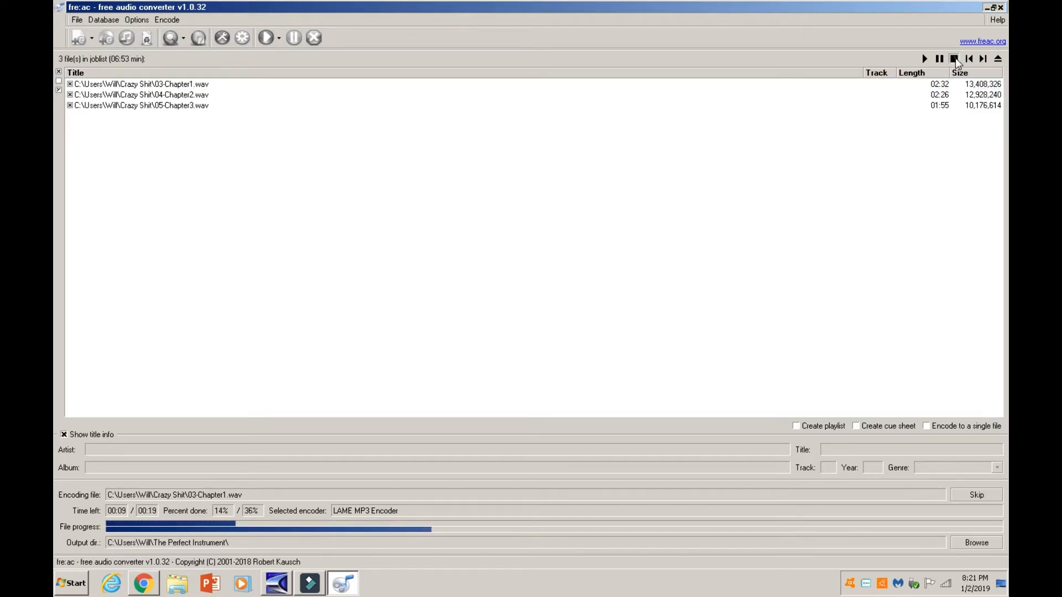
pyautogui.click(1001, 7)
pyautogui.click(505, 309)
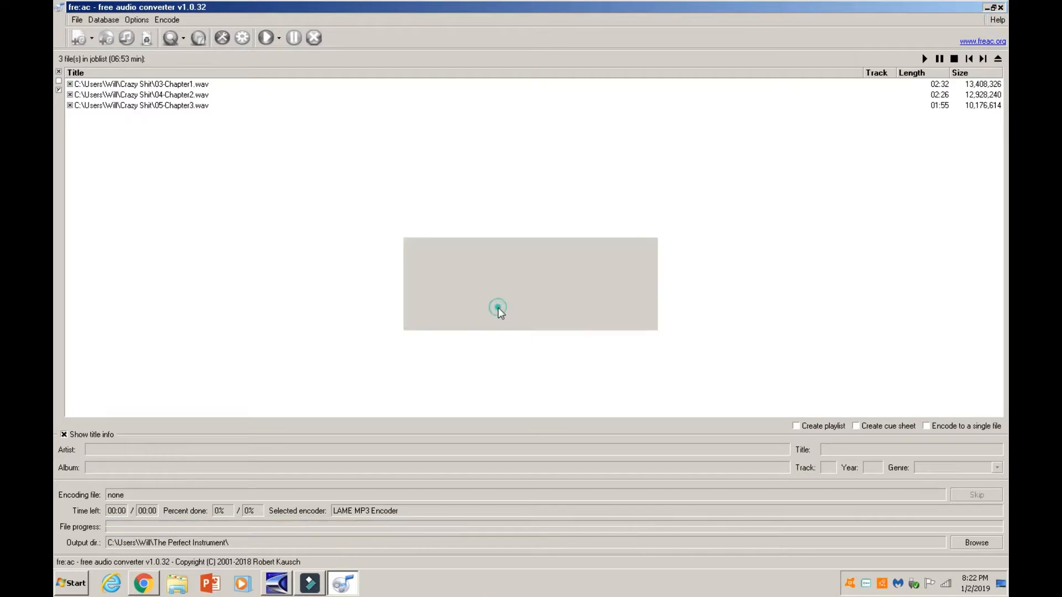
# Relaunch the fre:ac free audio converter and dismiss its tip of the day.
pyautogui.click(63, 588)
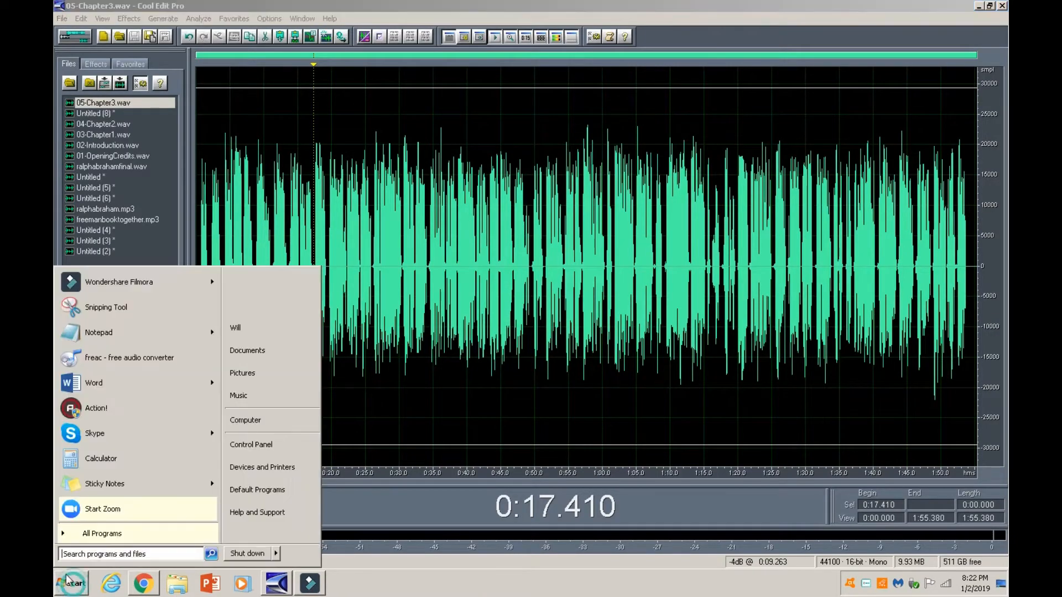
pyautogui.click(93, 364)
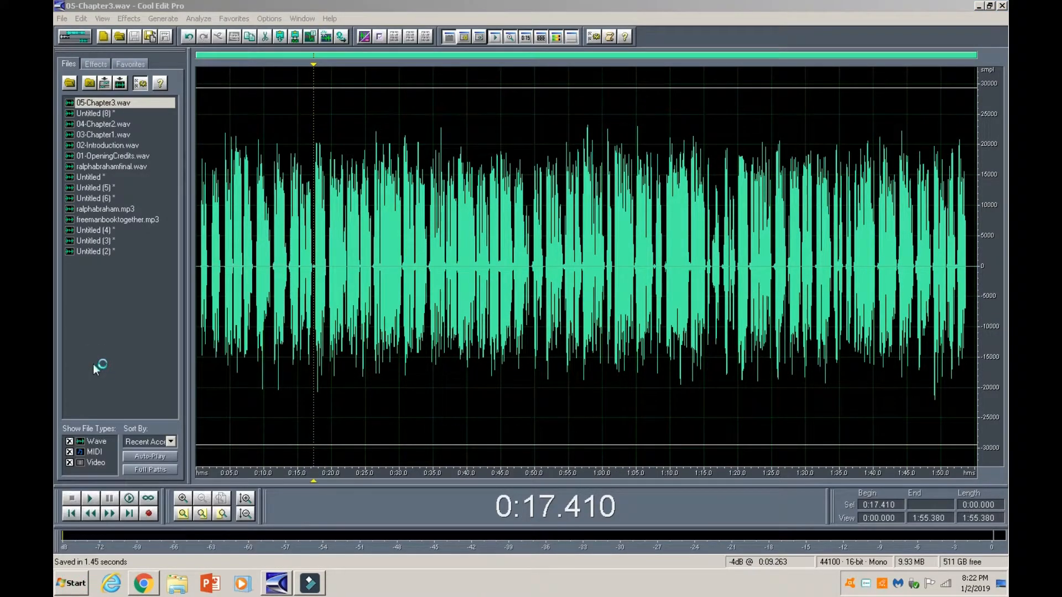
pyautogui.click(605, 387)
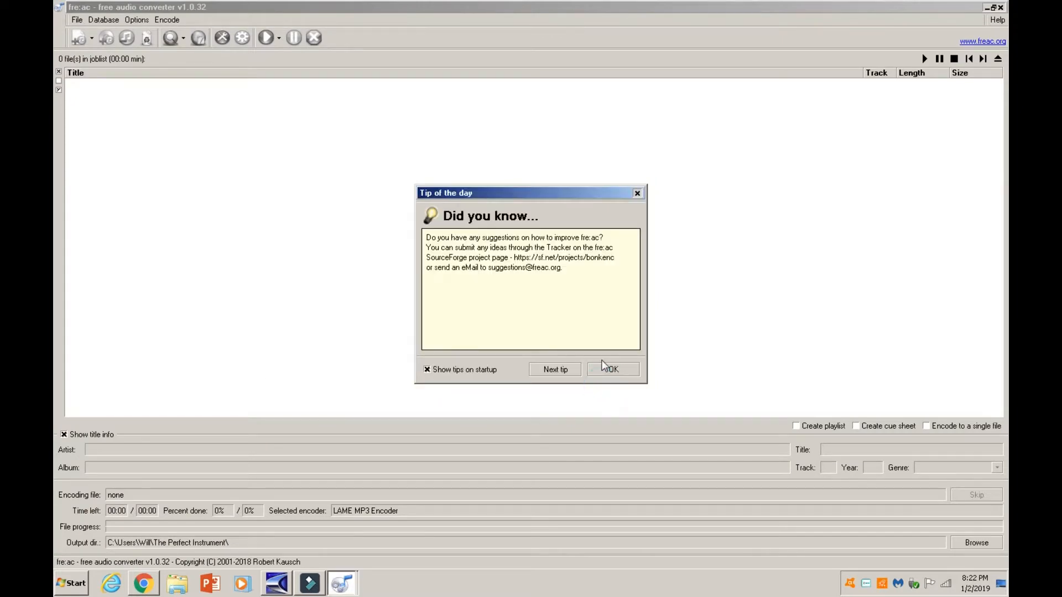
pyautogui.click(607, 368)
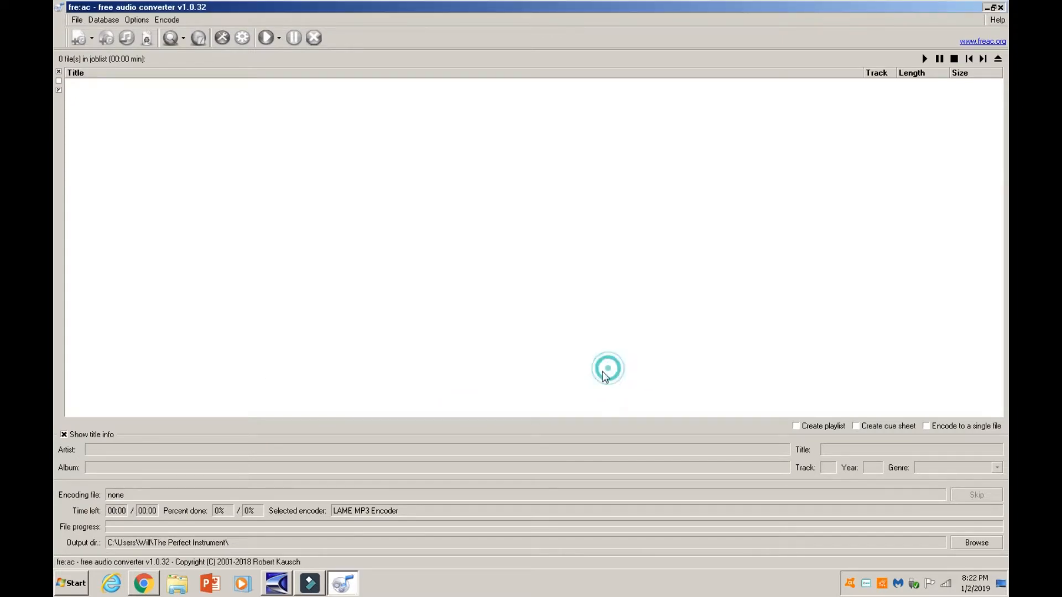
# Set the output directory for the encoded files to the Crazy Shit folder.
pyautogui.click(977, 542)
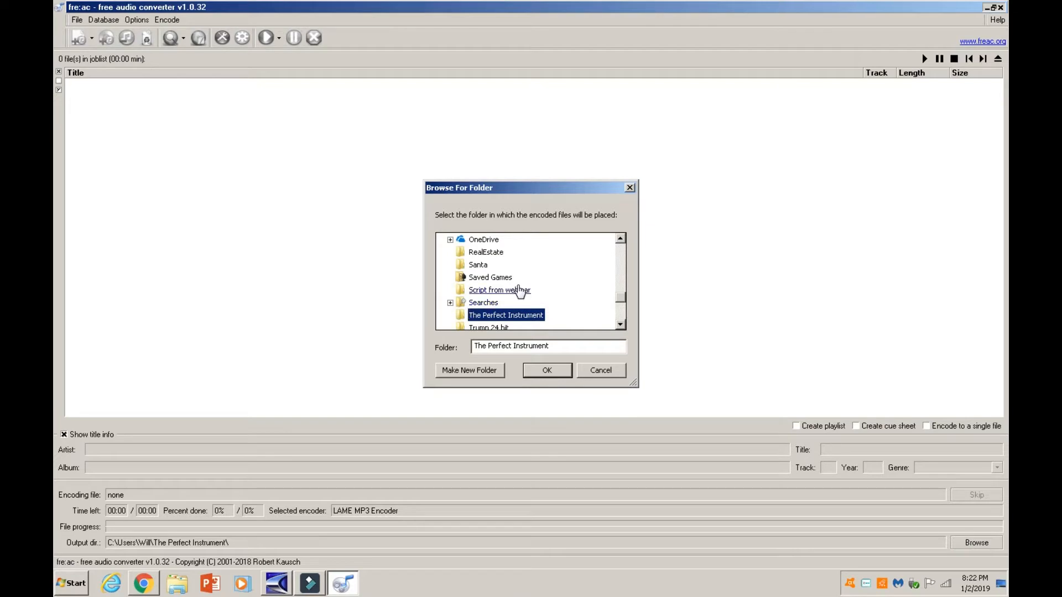
pyautogui.click(620, 325)
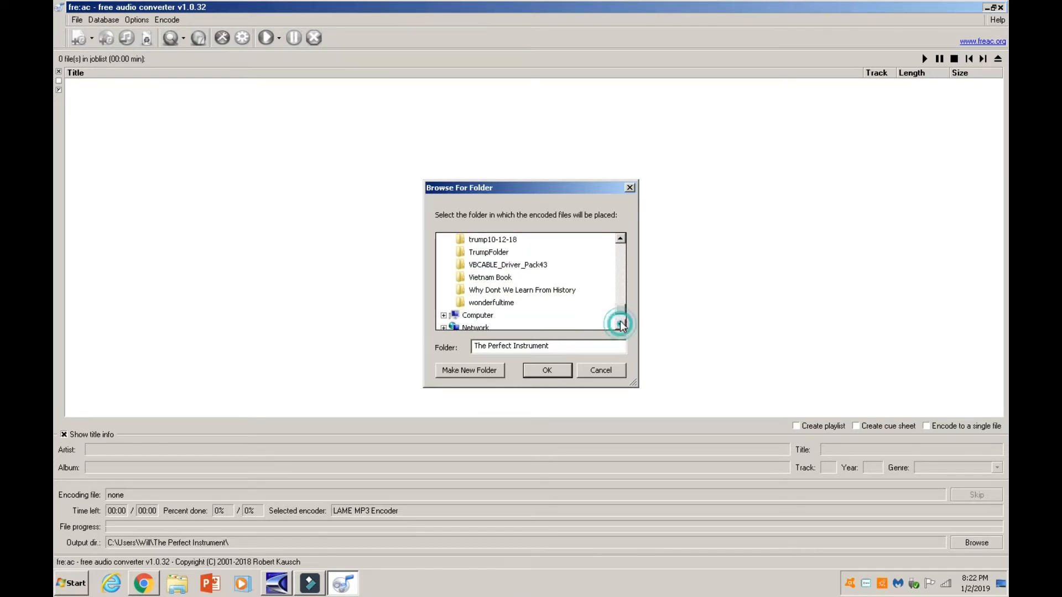
pyautogui.scroll(1, 622, 309)
pyautogui.moveTo(622, 310); pyautogui.dragTo(617, 271)
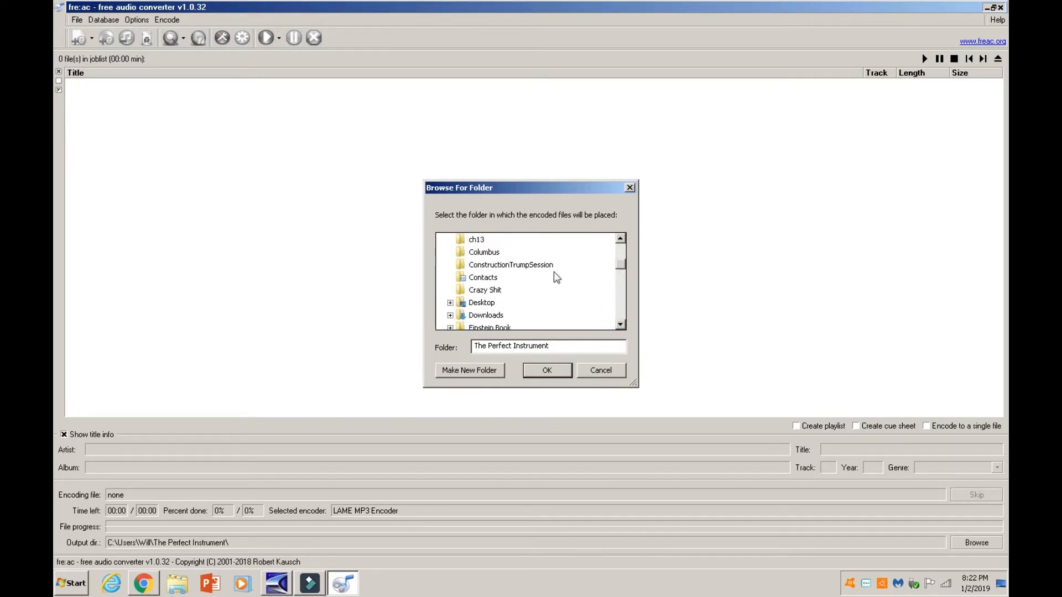
pyautogui.click(481, 290)
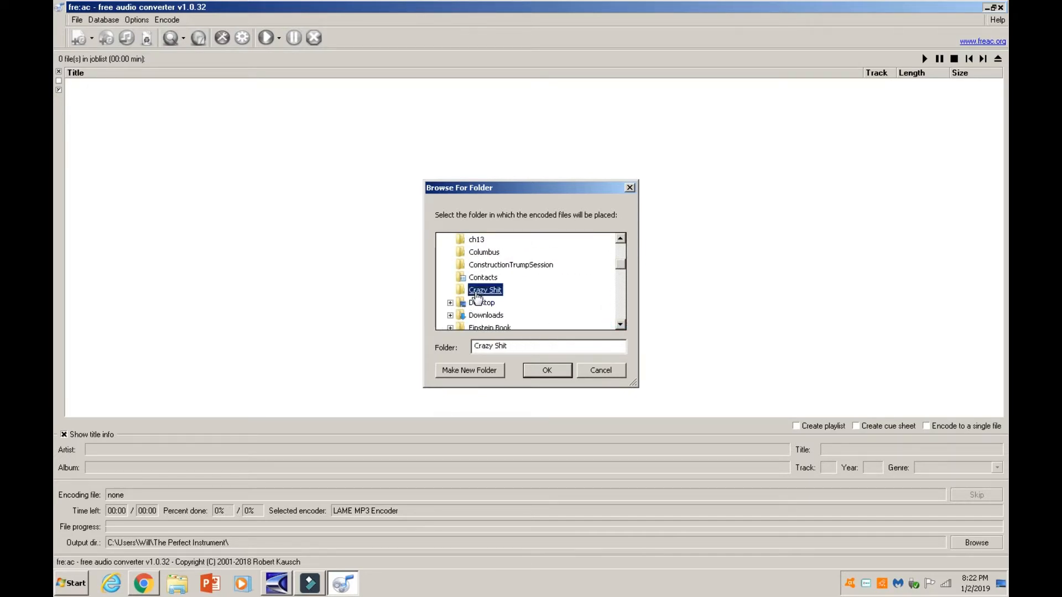
pyautogui.click(547, 370)
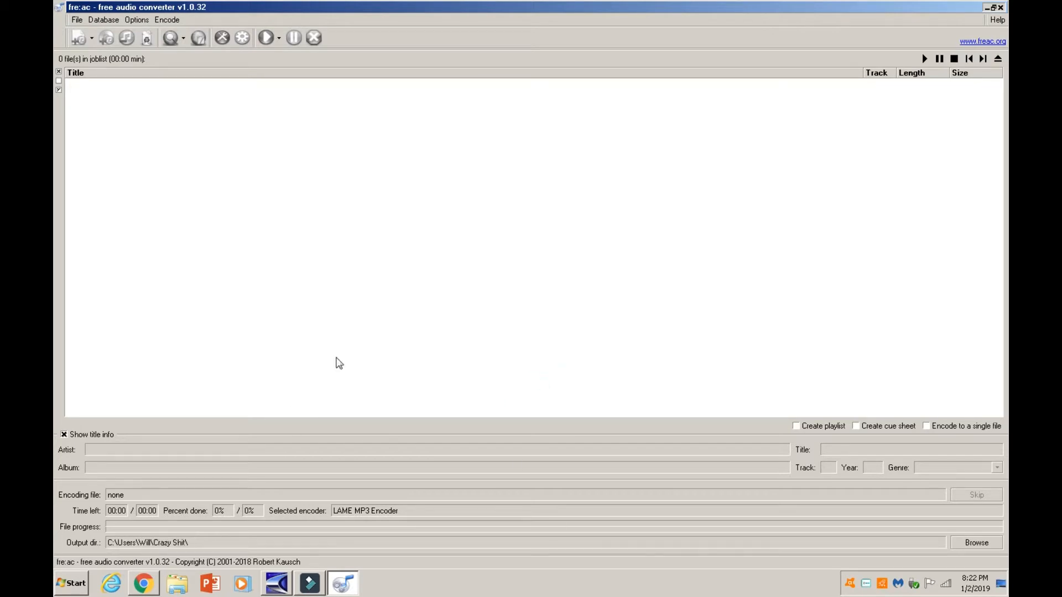
# Add 01-OpeningCredits, 02-Introduction, 03-Chapter1, 04-Chapter2 and 05-Chapter3 to the joblist and encode them with the LAME MP3 Encoder.
pyautogui.click(78, 38)
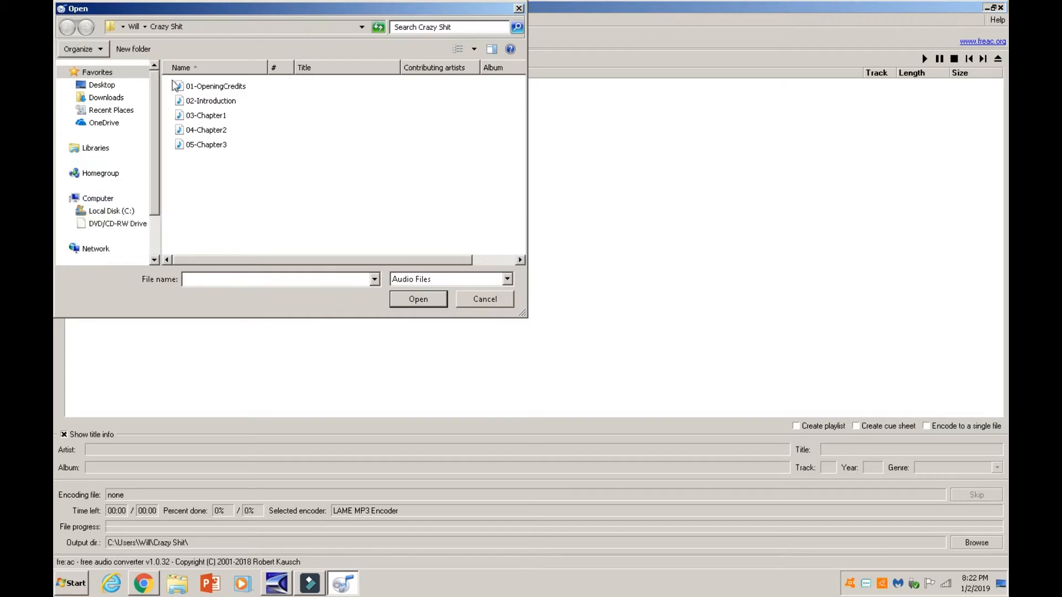
pyautogui.click(217, 87)
pyautogui.keyDown('ctrl'); pyautogui.click(215, 103); pyautogui.keyUp('ctrl')
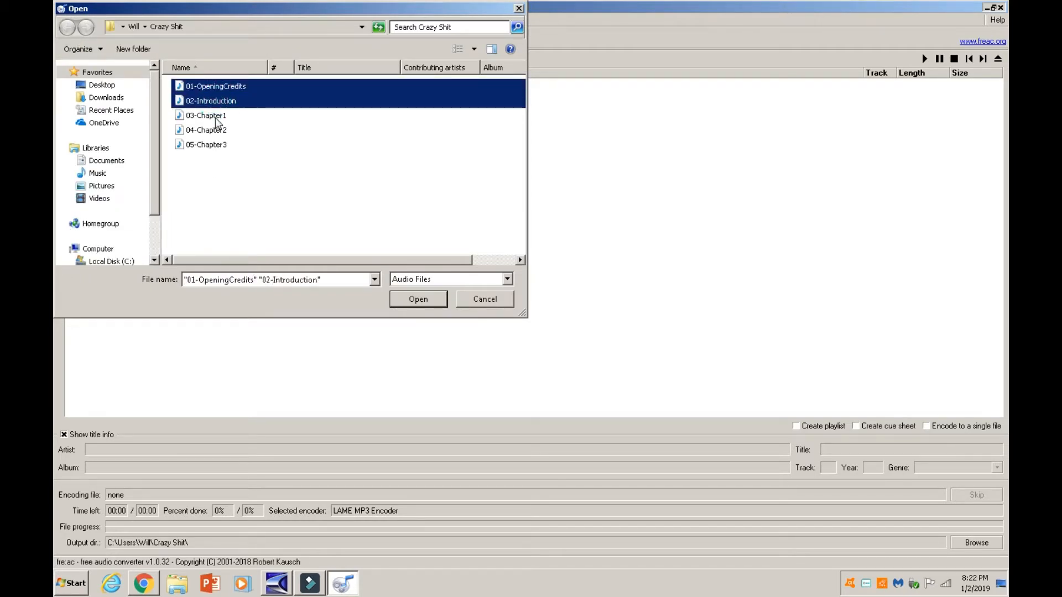
pyautogui.keyDown('ctrl'); pyautogui.click(215, 117); pyautogui.keyUp('ctrl')
pyautogui.keyDown('ctrl'); pyautogui.click(215, 131); pyautogui.keyUp('ctrl')
pyautogui.keyDown('ctrl'); pyautogui.click(216, 145); pyautogui.keyUp('ctrl')
pyautogui.click(426, 301)
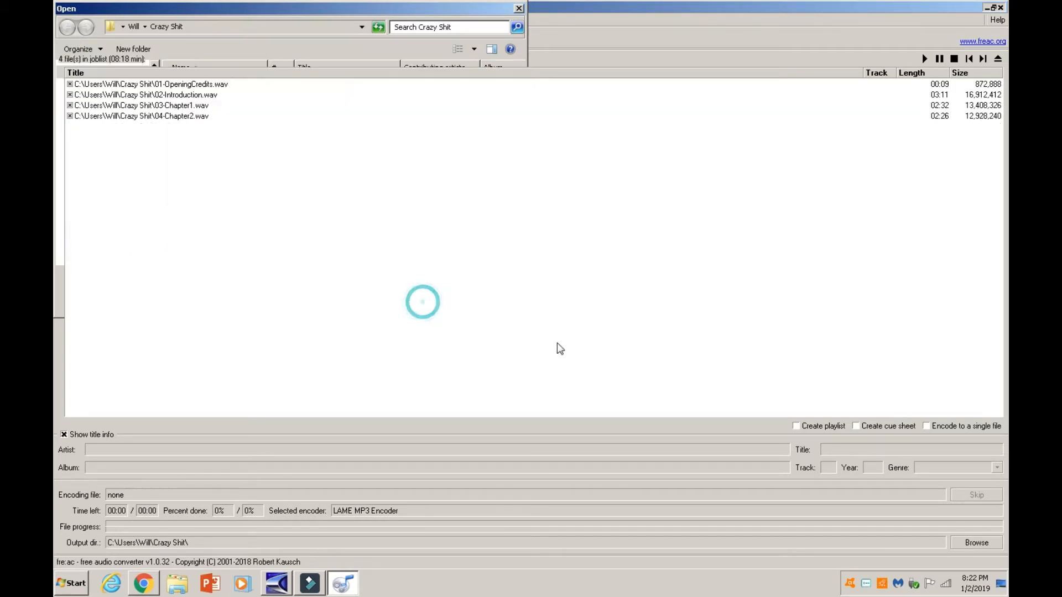
pyautogui.click(547, 96)
pyautogui.click(266, 37)
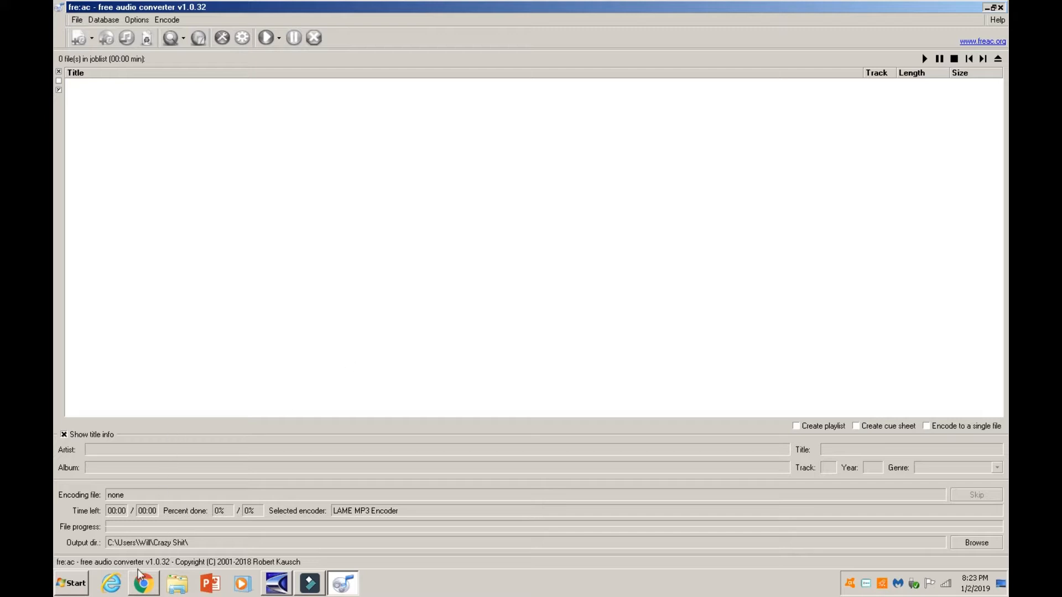
# Switch to Fiverr in Chrome and open the $250 audiobook narration order from the new-order notification.
pyautogui.click(142, 584)
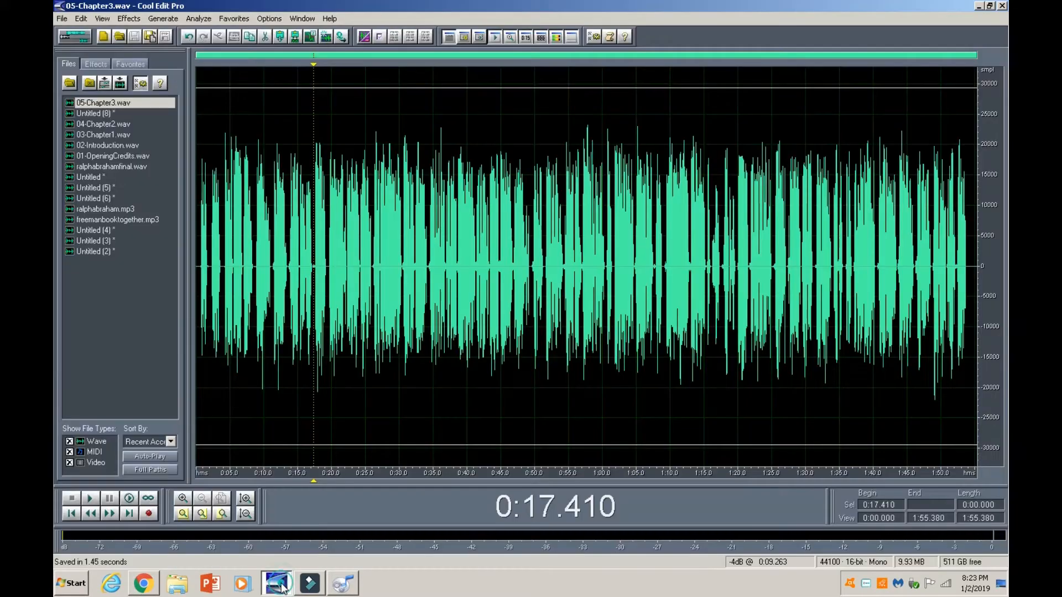
pyautogui.click(276, 583)
pyautogui.click(150, 587)
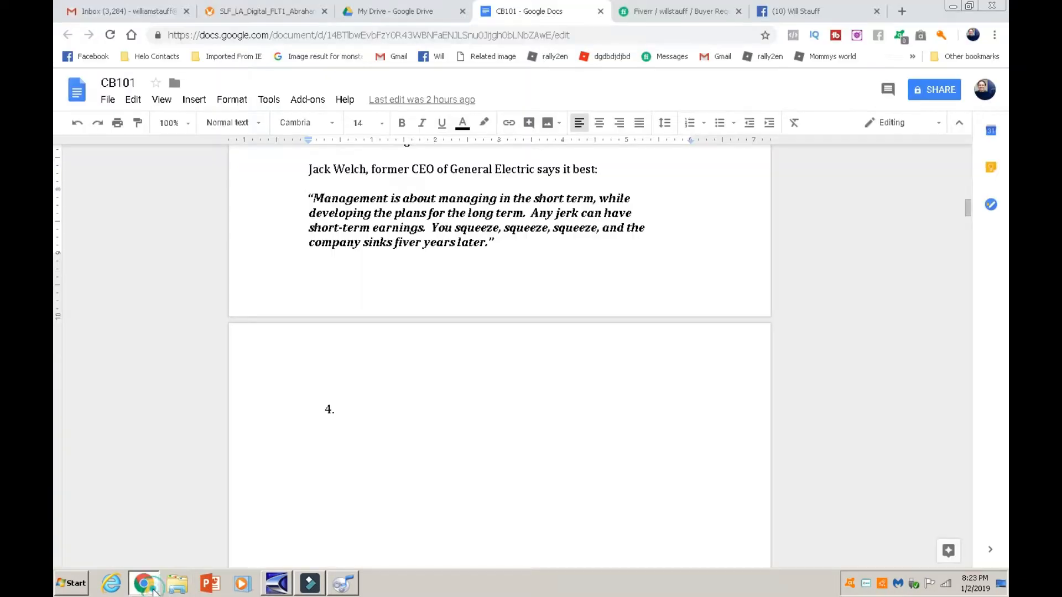
pyautogui.click(686, 12)
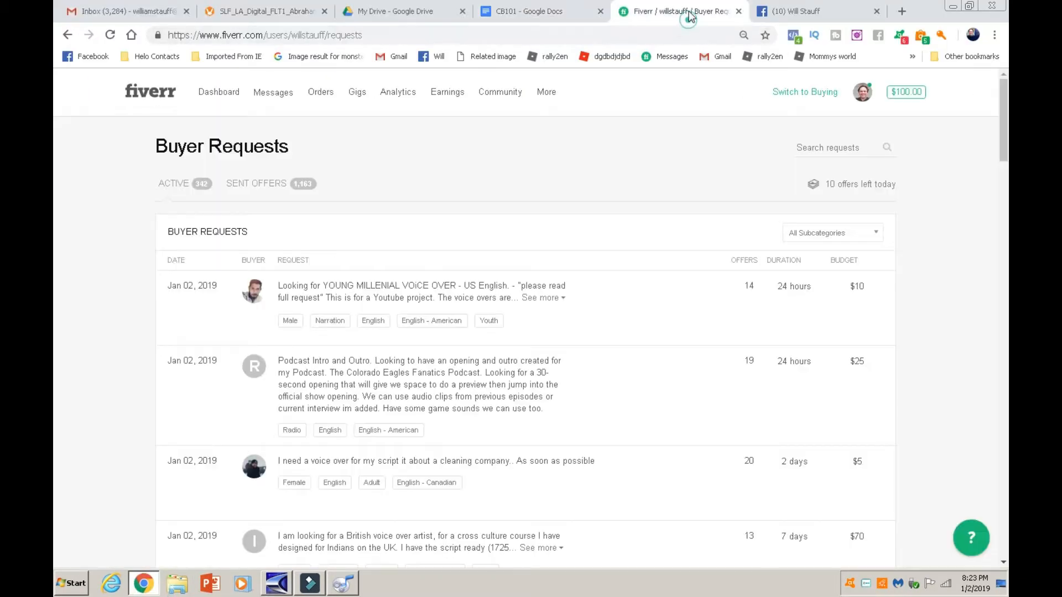
pyautogui.click(276, 96)
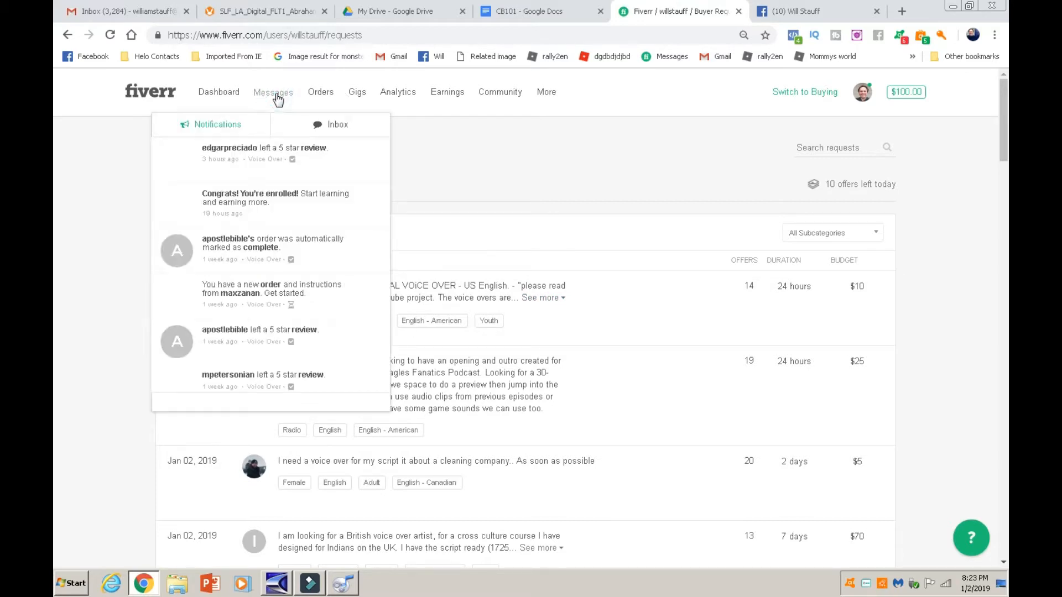
pyautogui.click(326, 125)
pyautogui.click(234, 131)
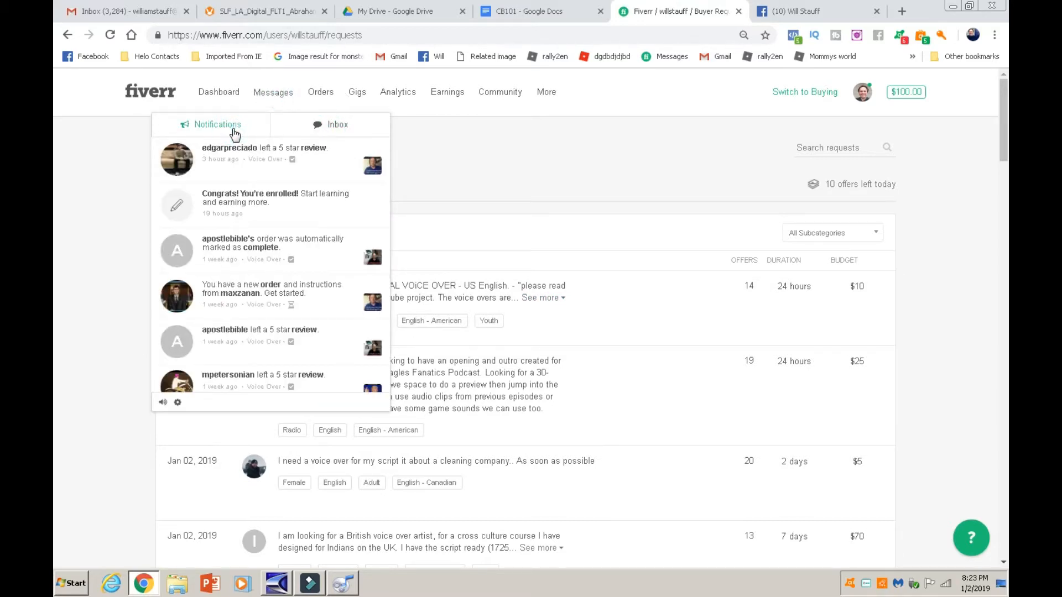
pyautogui.click(307, 296)
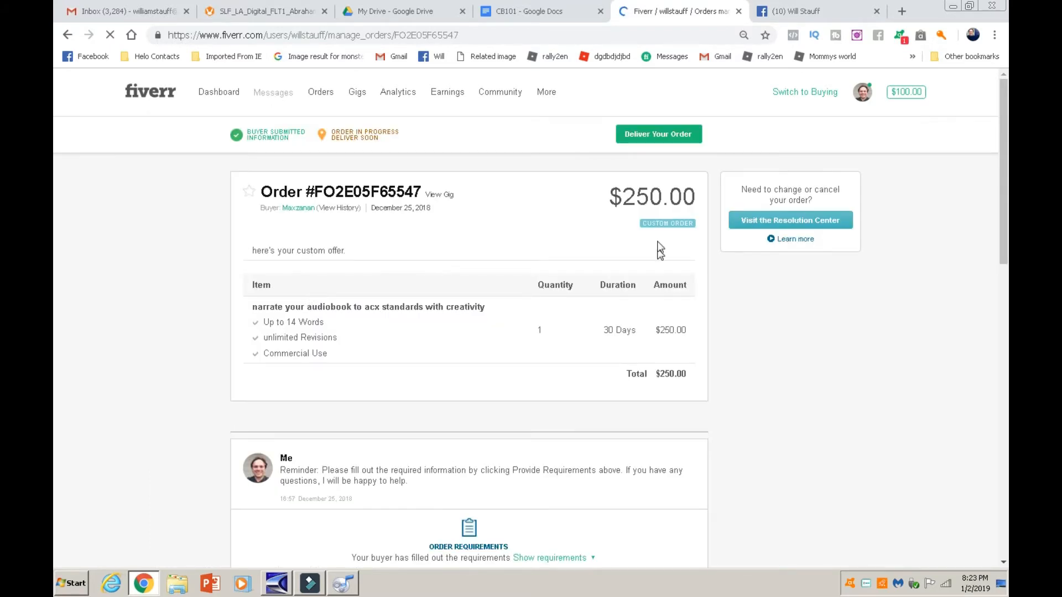
# Open the inbox conversation with the order's buyer and choose to send a message there instead of on the order page.
pyautogui.scroll(-6, 675, 422)
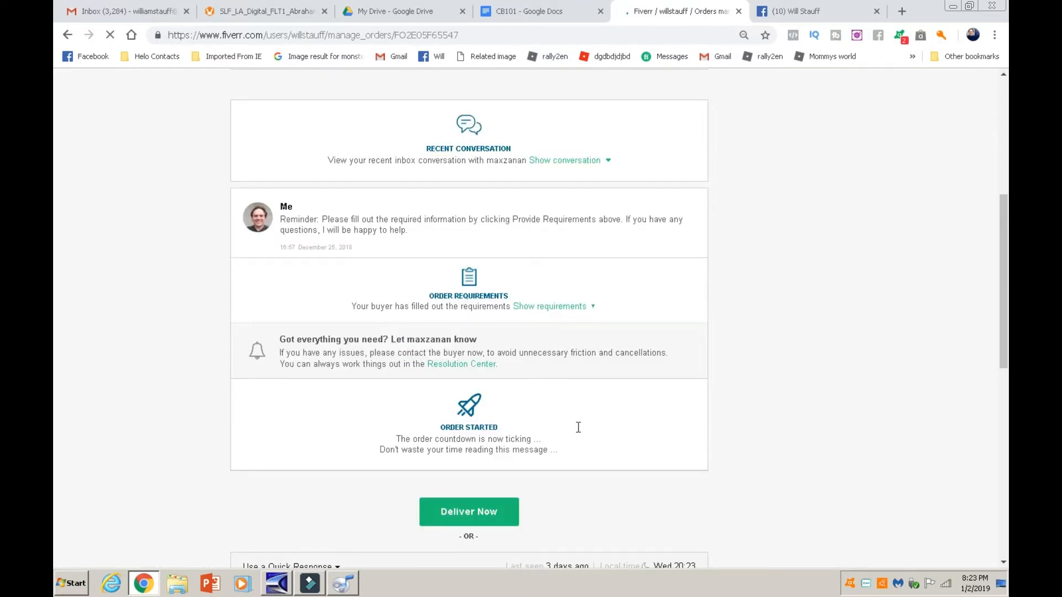
pyautogui.scroll(-5, 471, 465)
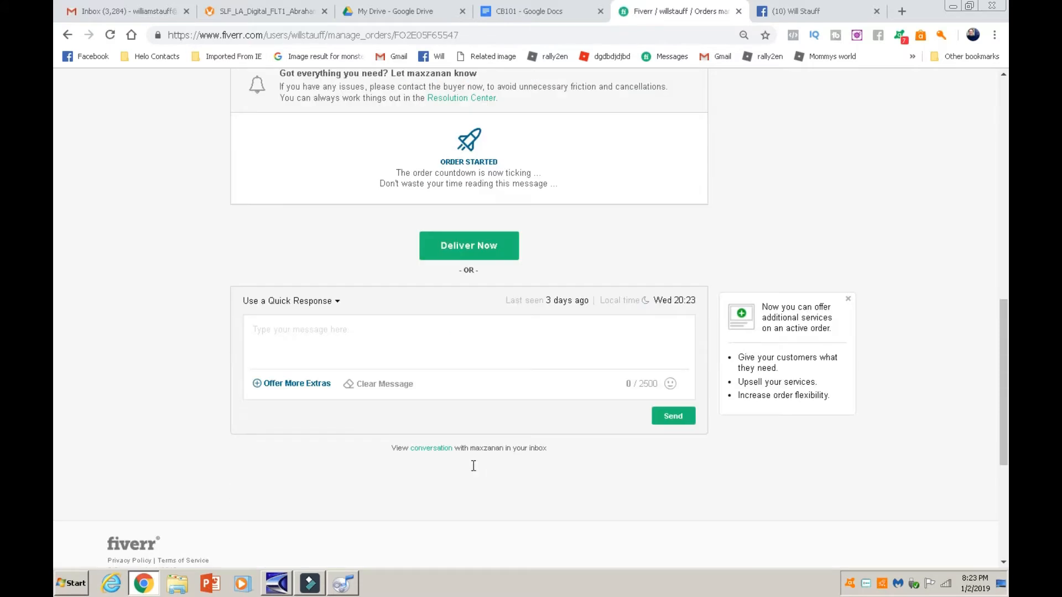
pyautogui.click(431, 449)
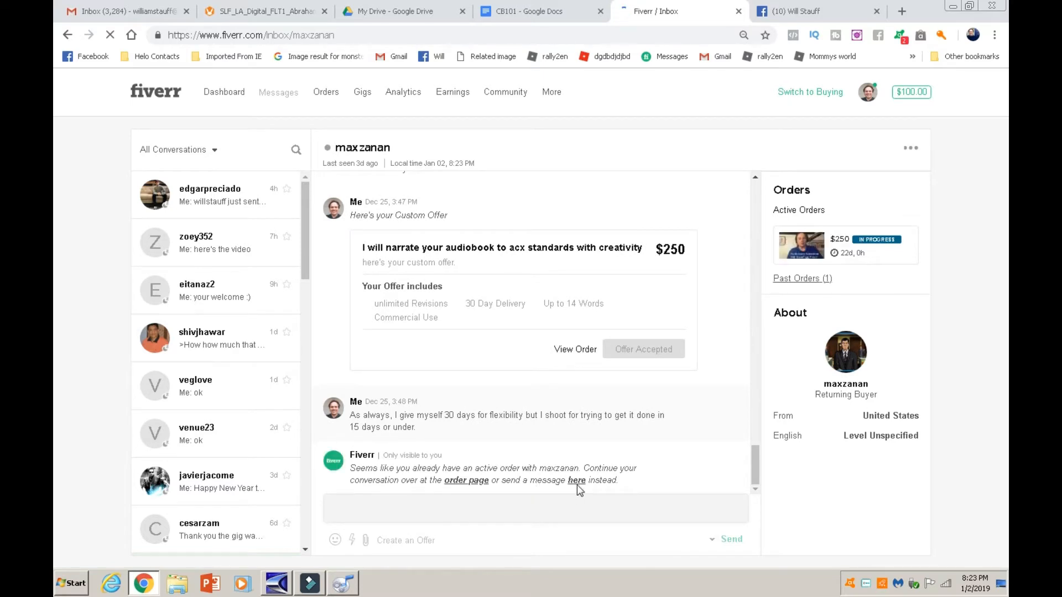
pyautogui.click(576, 480)
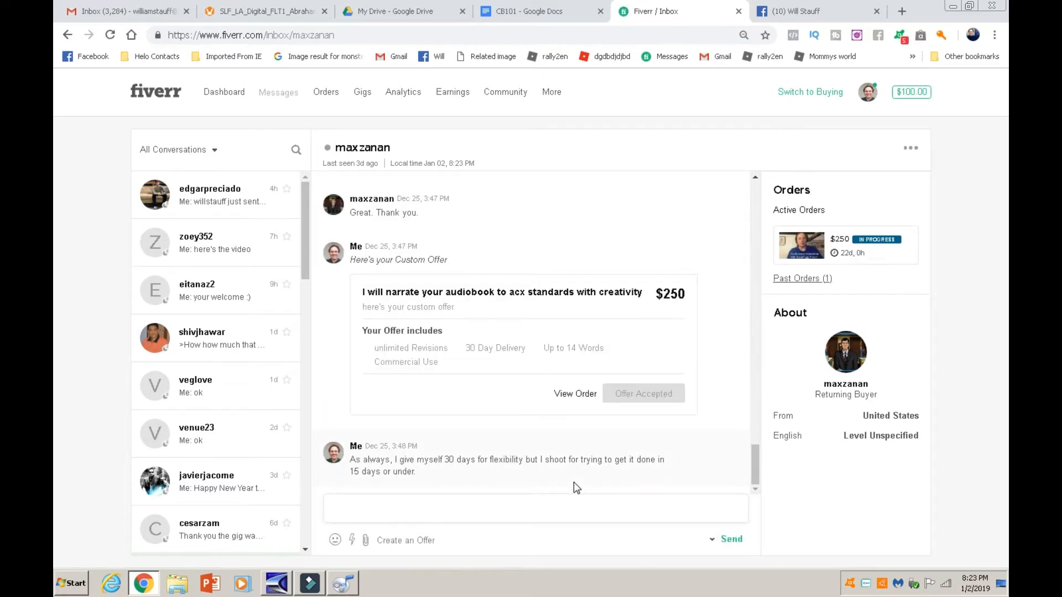
# Draft a message to the buyer saying the book is priority this week and the files for review are ACX-formatted and uploadable anytime.
pyautogui.write('Hey ')
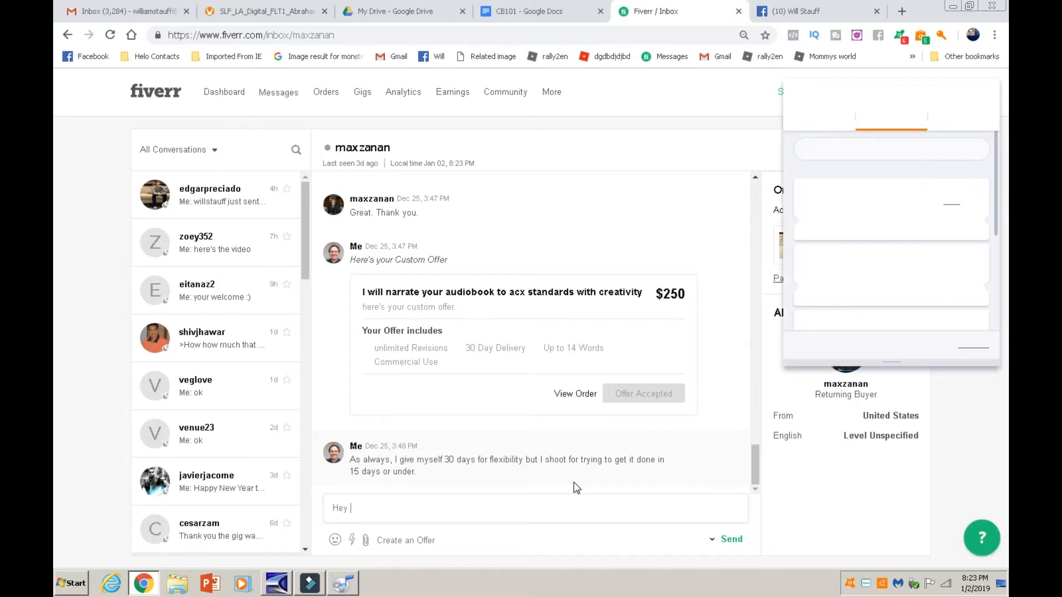
pyautogui.write('Max')
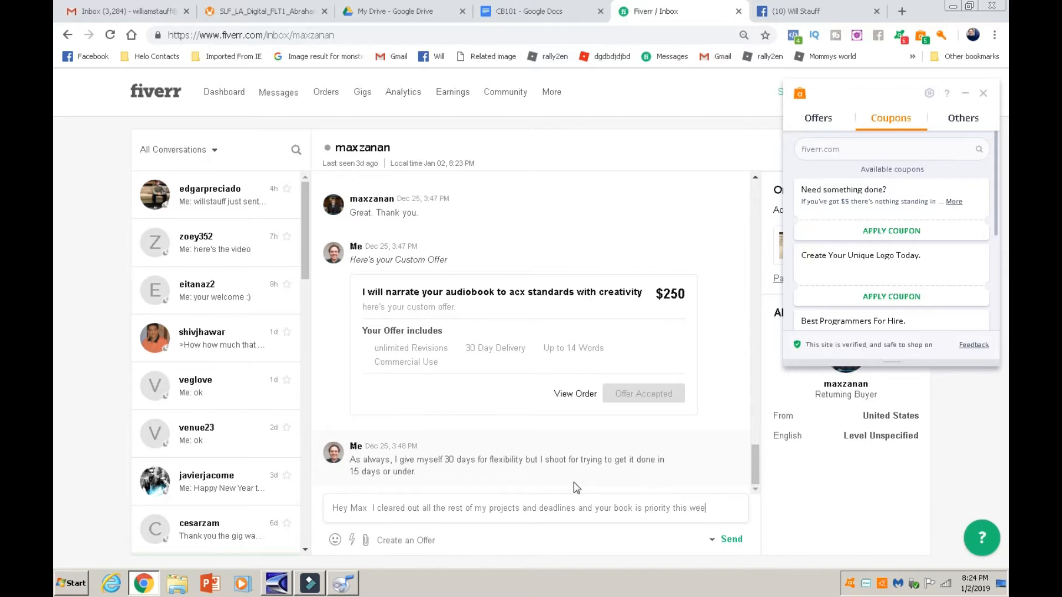
pyautogui.write("hould get it done shortly.  Here's what I have so far for")
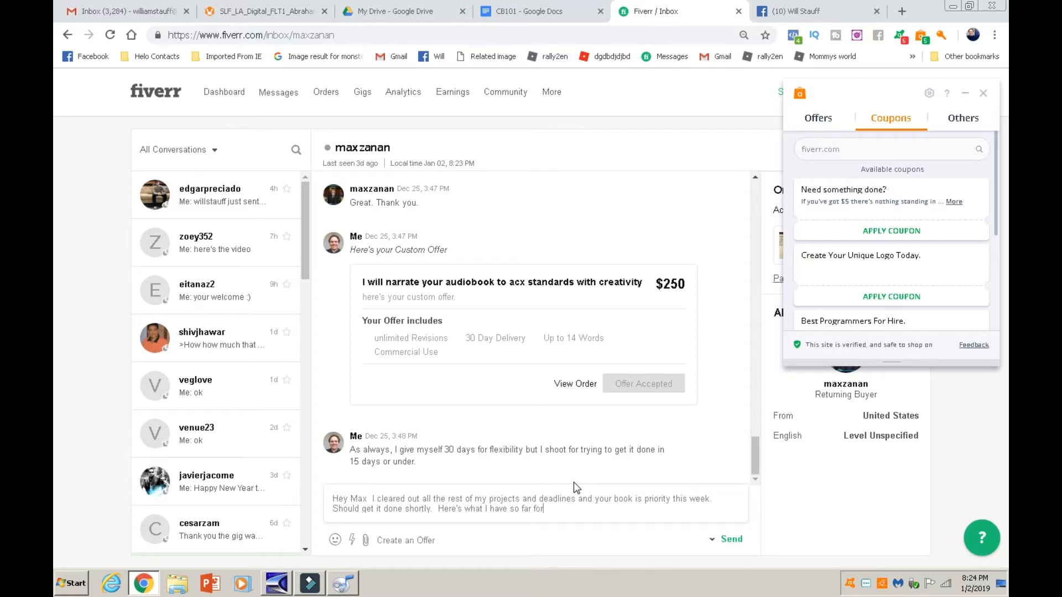
pyautogui.write('view.  They are already formatted for ACX re')
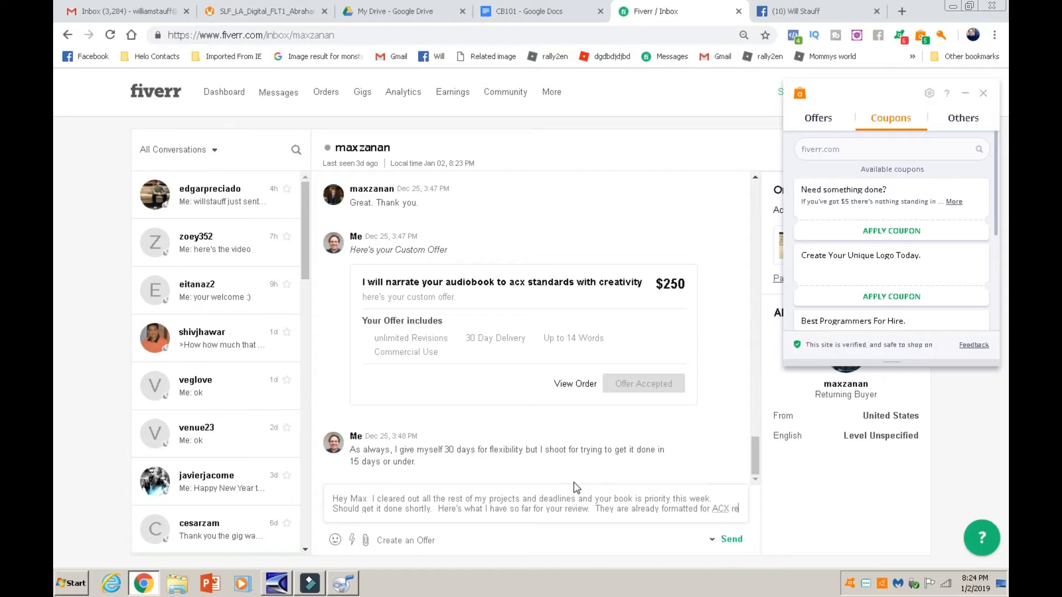
pyautogui.write('quirements and you can upload them anytime.')
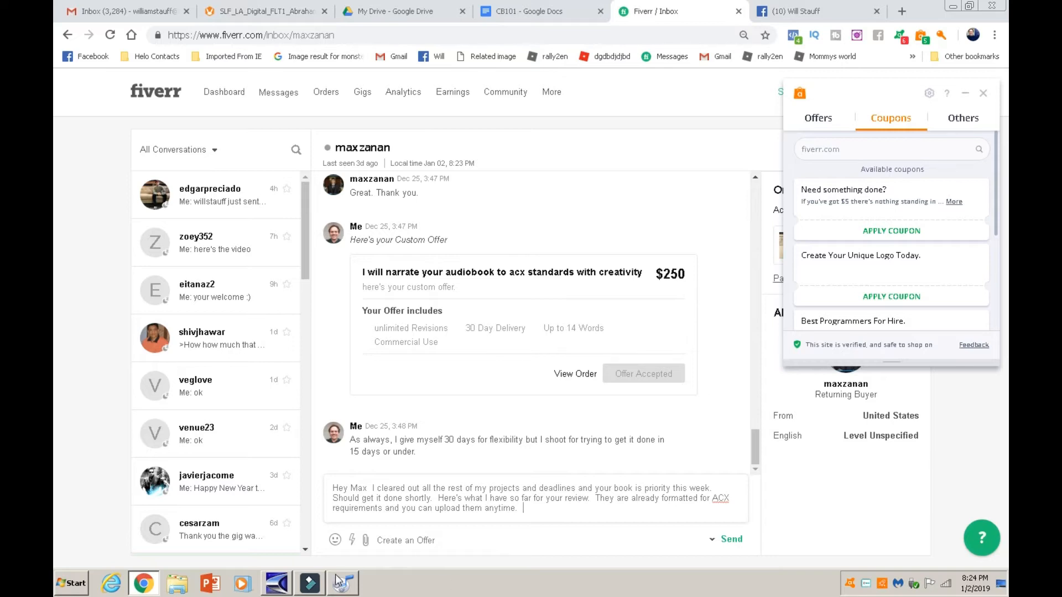
# Check the latest chapter in Cool Edit Pro and append "So far I've gotten up to Chapter 3. Here's the files so far for your review.".
pyautogui.click(277, 584)
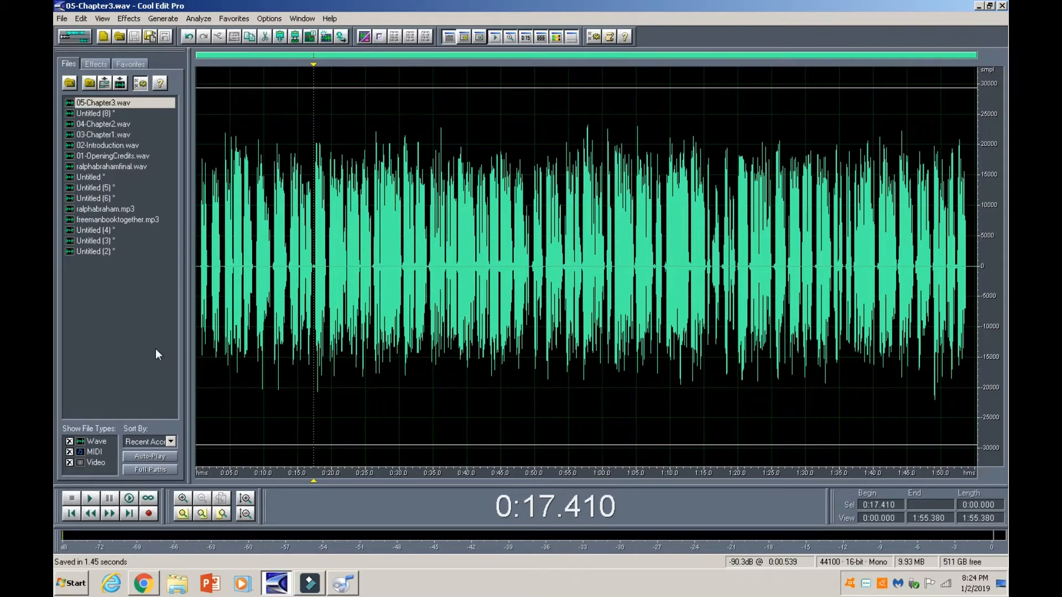
pyautogui.click(143, 581)
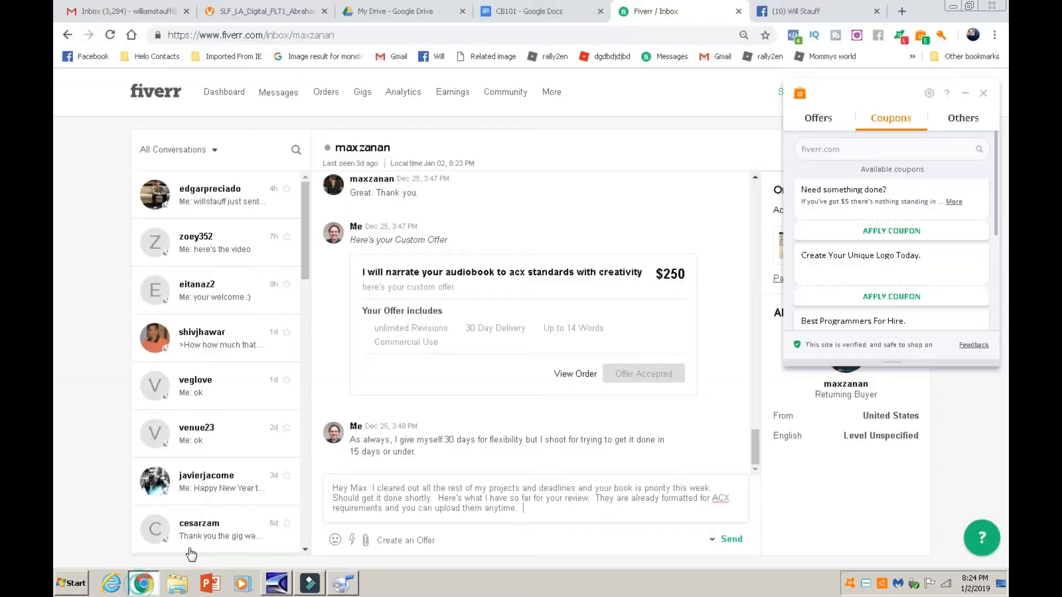
pyautogui.write("So far I've go")
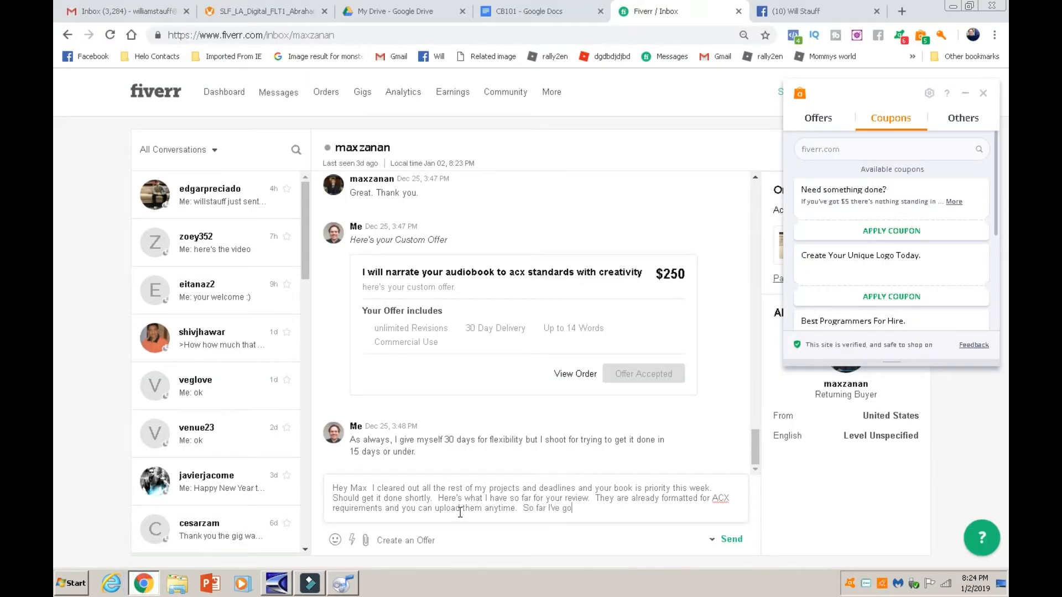
pyautogui.write('tten up ')
pyautogui.write('to Chapt')
pyautogui.write('er 3.  Here')
pyautogui.write("'s the files s")
pyautogui.write('o far for your review.')
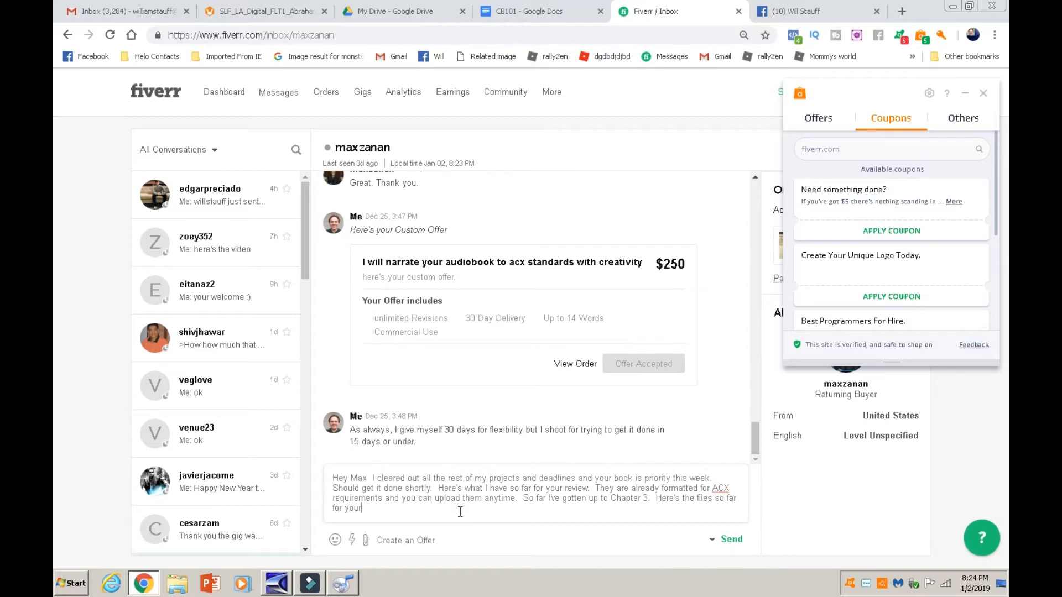
pyautogui.press('Return')
pyautogui.press('Return')
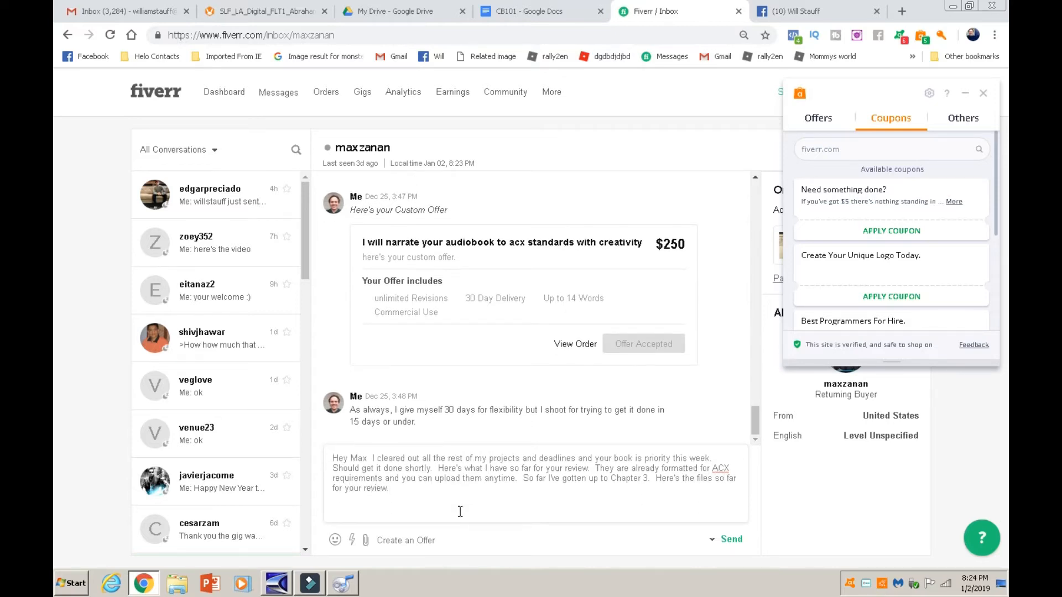
# Start attaching files to the buyer message and browse to the Crazy Shit folder inside the user's home folder.
pyautogui.click(365, 539)
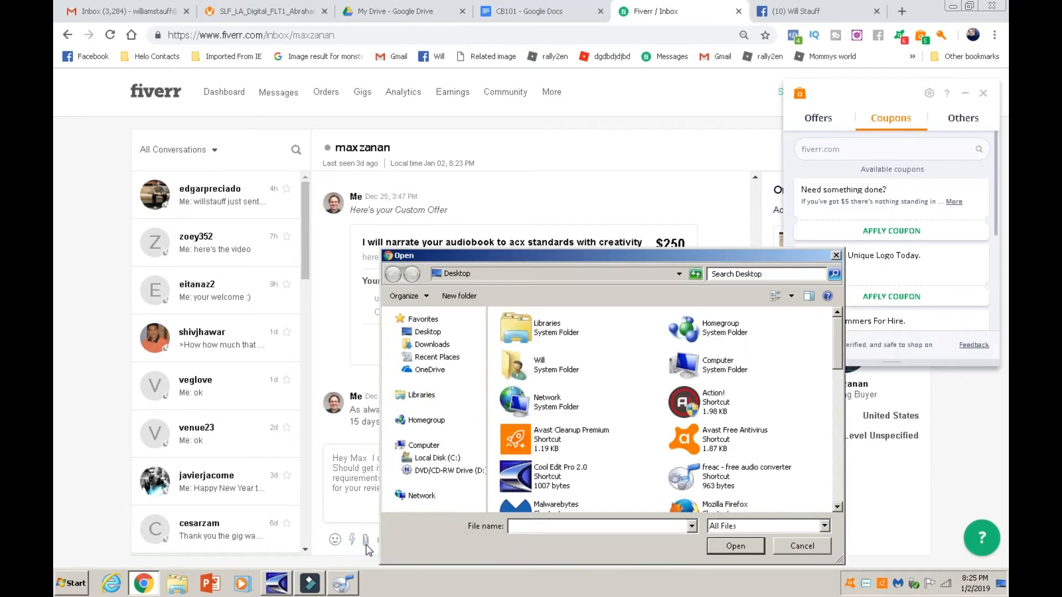
pyautogui.doubleClick(527, 368)
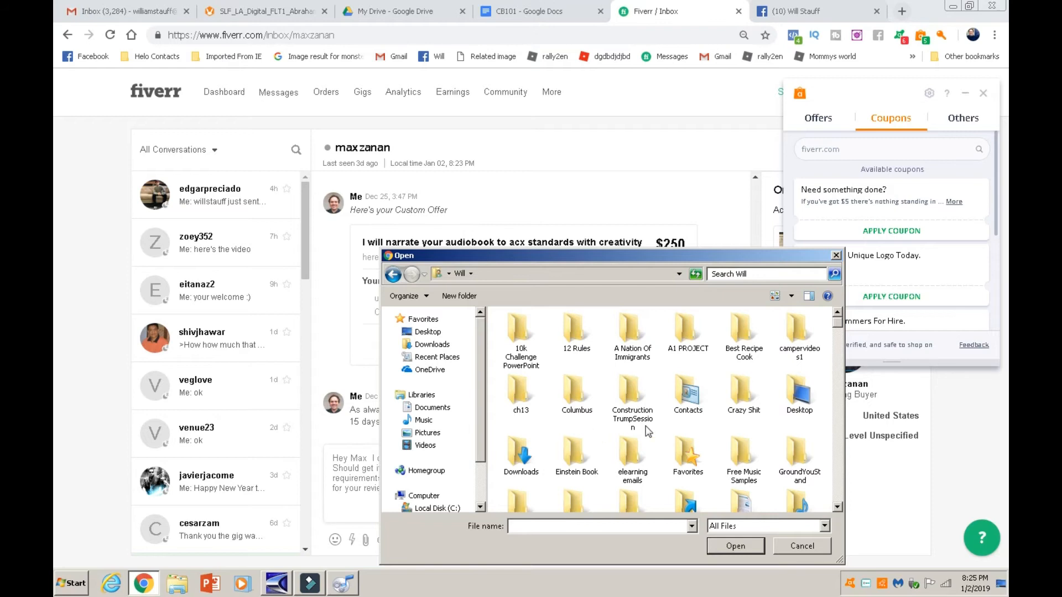
pyautogui.doubleClick(744, 397)
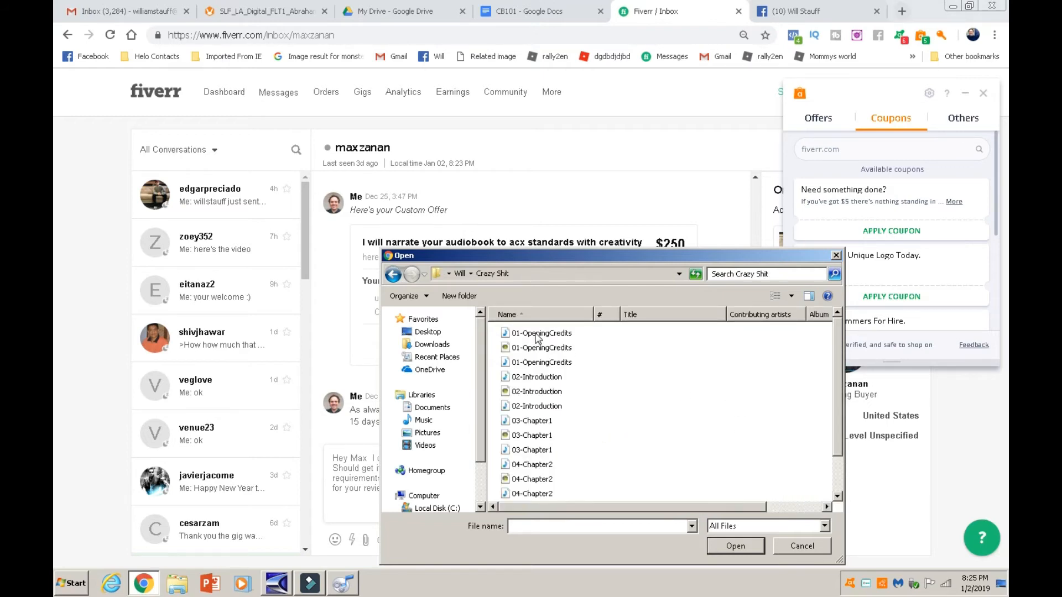
# Check the available file type filters and examine the type and audio details in the first 01-OpeningCredits file's properties.
pyautogui.click(824, 526)
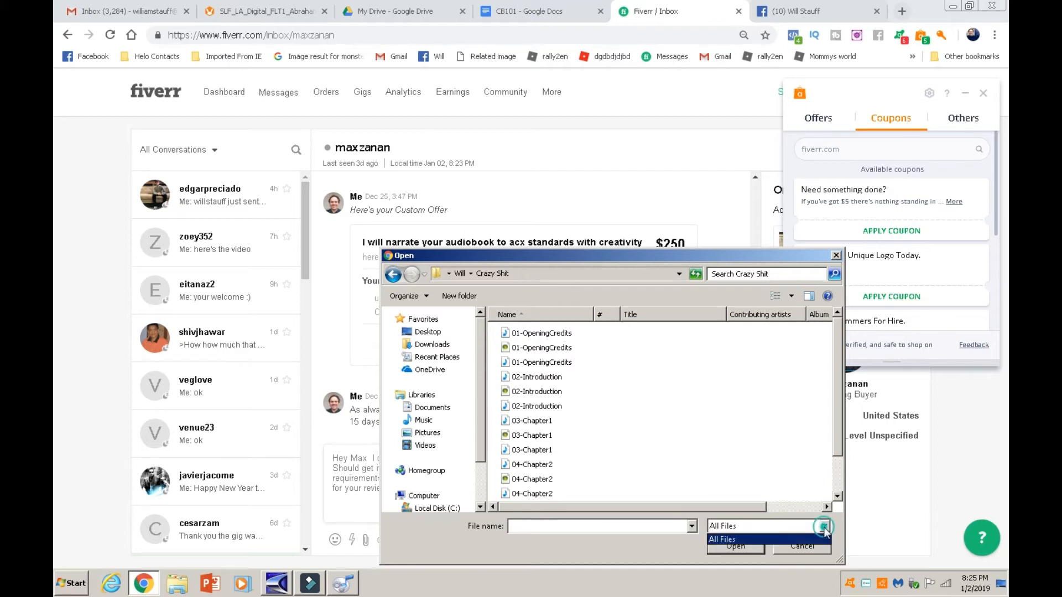
pyautogui.click(824, 526)
pyautogui.click(536, 334)
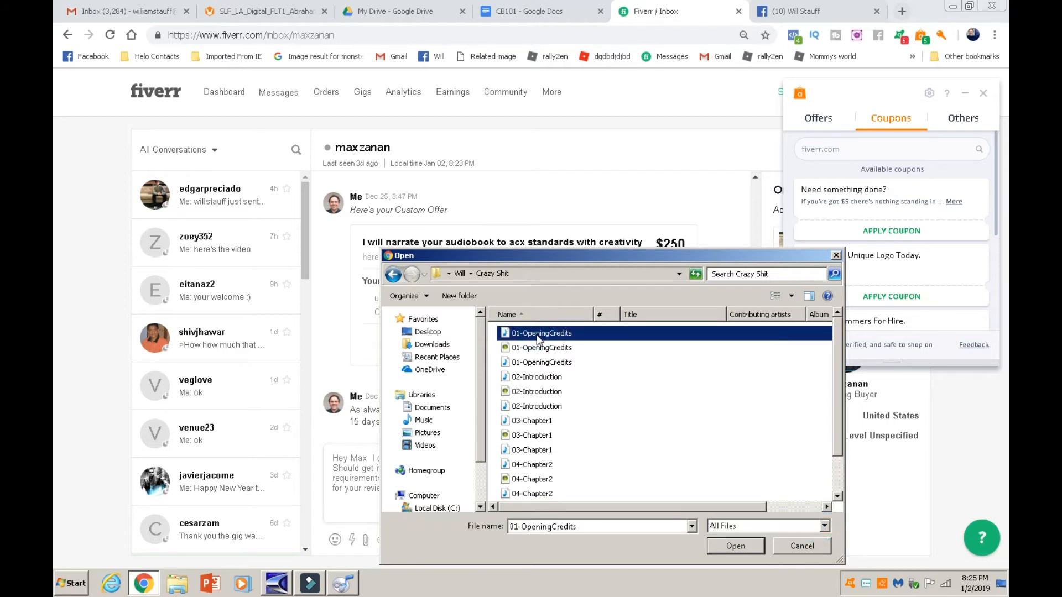
pyautogui.rightClick(537, 333)
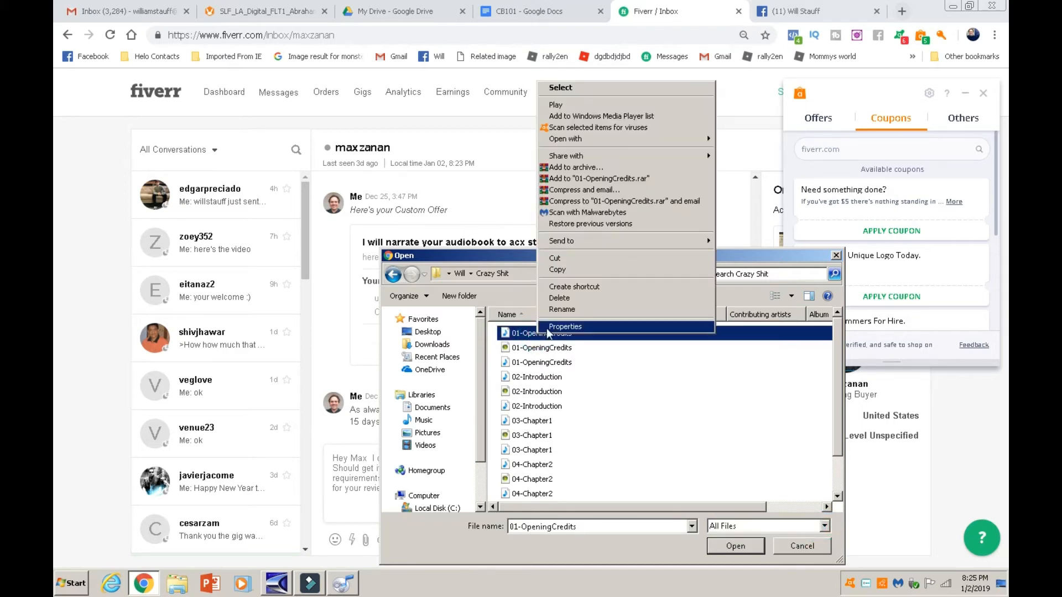
pyautogui.click(559, 327)
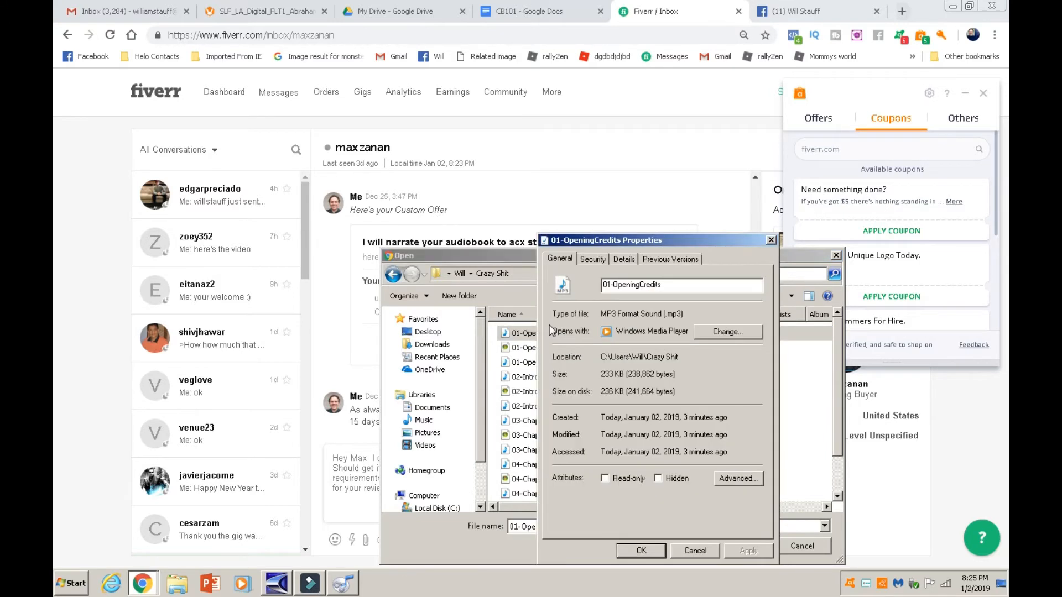
pyautogui.click(622, 260)
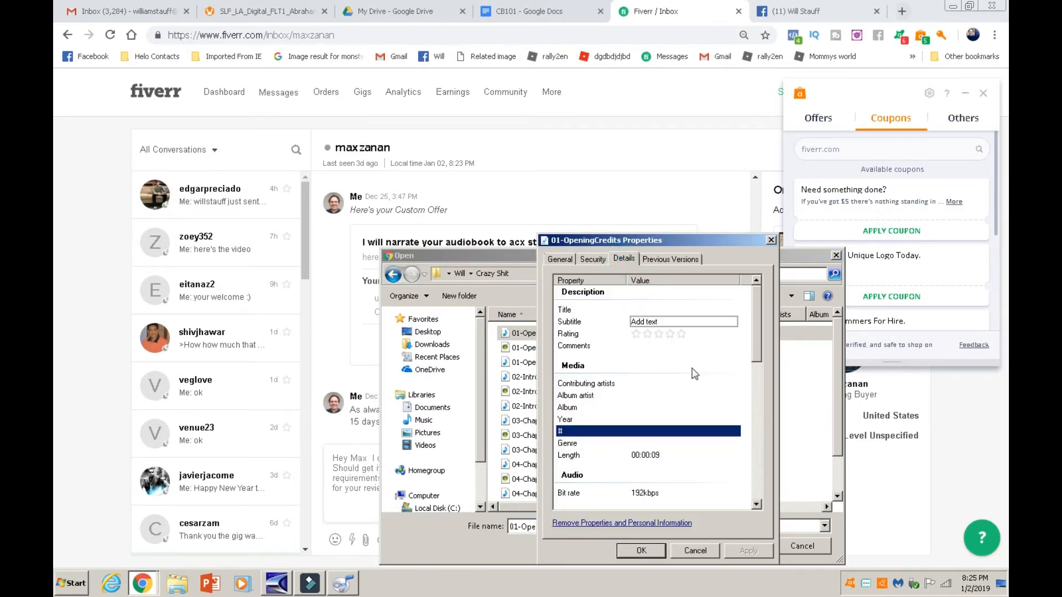
pyautogui.click(771, 241)
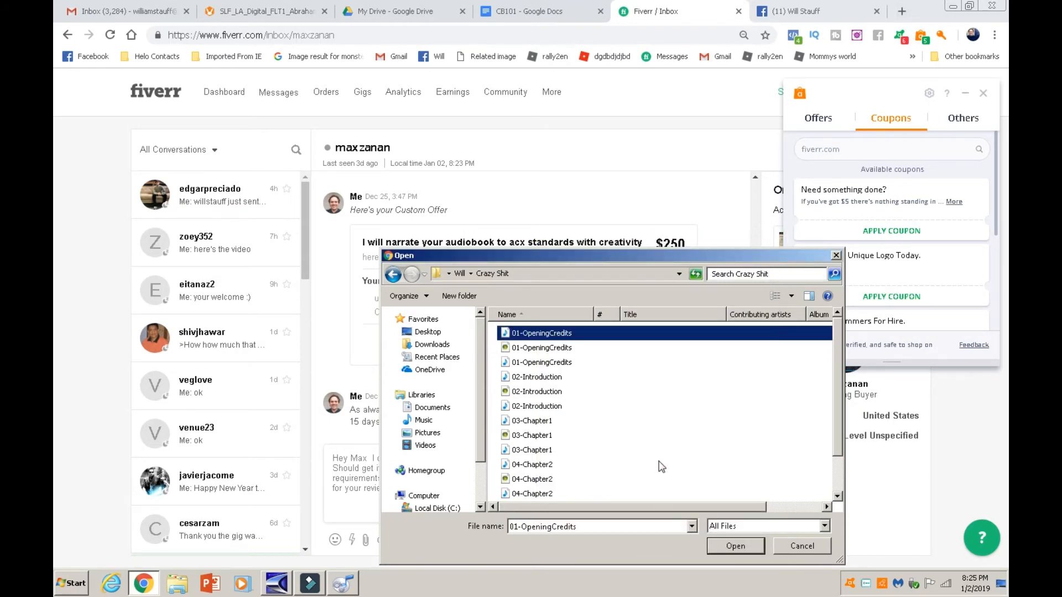
# Attach the MP3 versions of 01-OpeningCredits, 02-Introduction, 03-Chapter1, 04-Chapter2 and 05-Chapter3 to the message.
pyautogui.keyDown('ctrl'); pyautogui.click(531, 381); pyautogui.keyUp('ctrl')
pyautogui.click(532, 334)
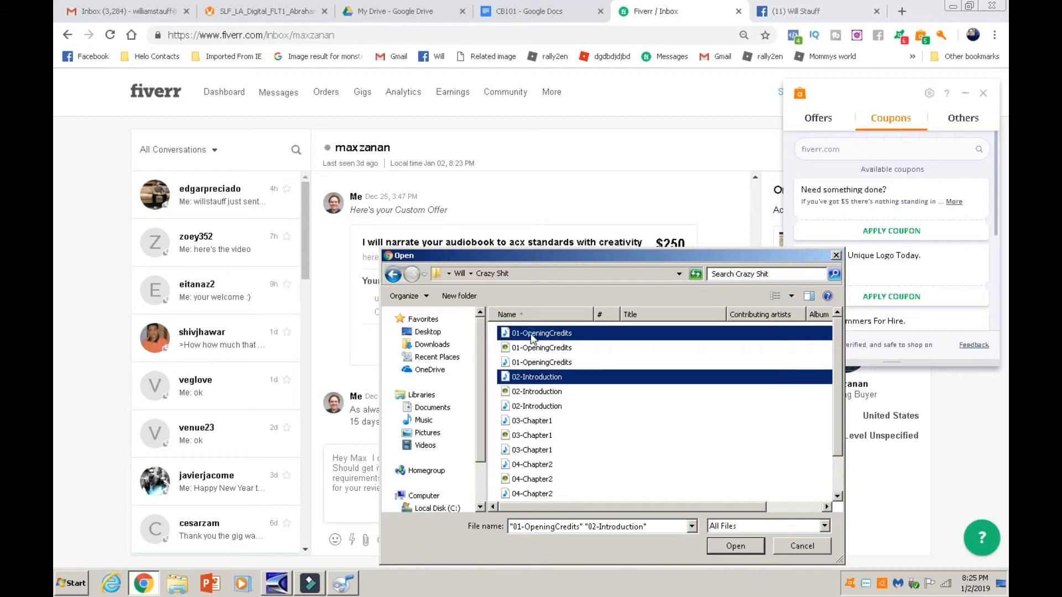
pyautogui.keyDown('ctrl'); pyautogui.click(532, 381); pyautogui.keyUp('ctrl')
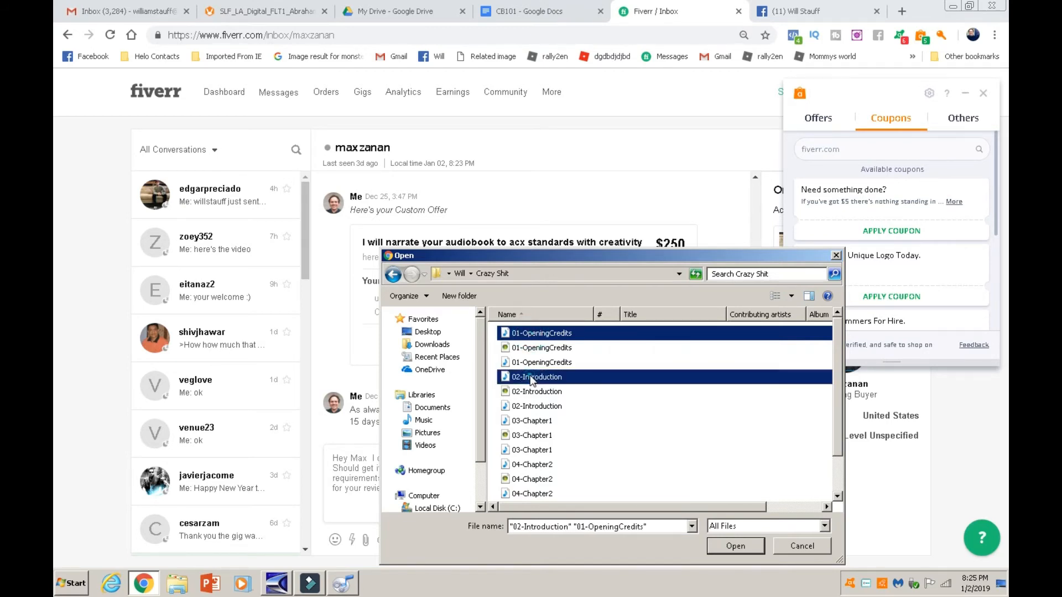
pyautogui.keyDown('ctrl'); pyautogui.click(530, 421); pyautogui.keyUp('ctrl')
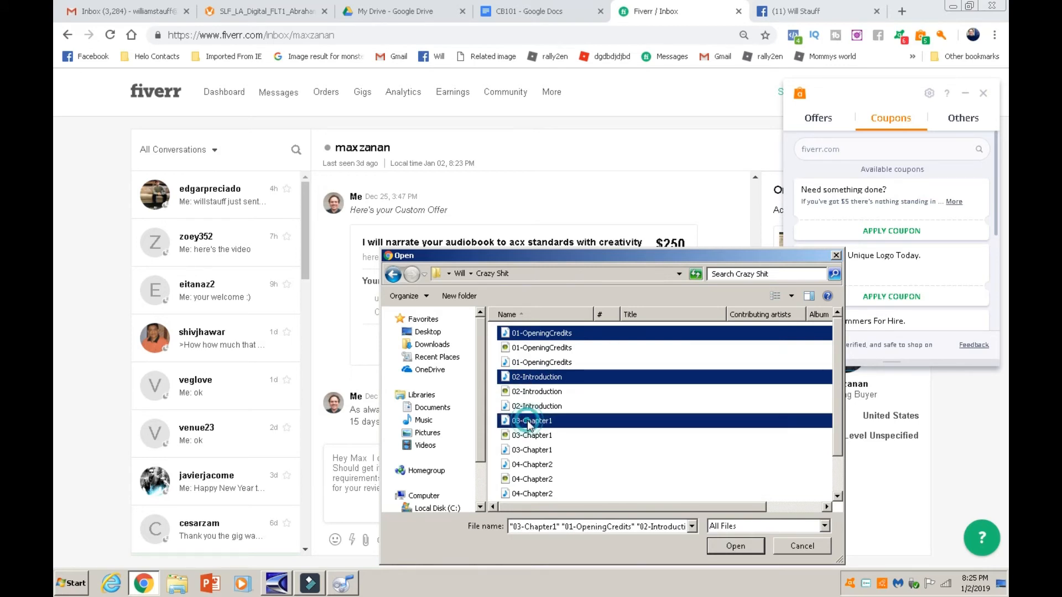
pyautogui.keyDown('ctrl'); pyautogui.click(543, 469); pyautogui.keyUp('ctrl')
pyautogui.click(837, 497)
pyautogui.click(837, 498)
pyautogui.click(837, 497)
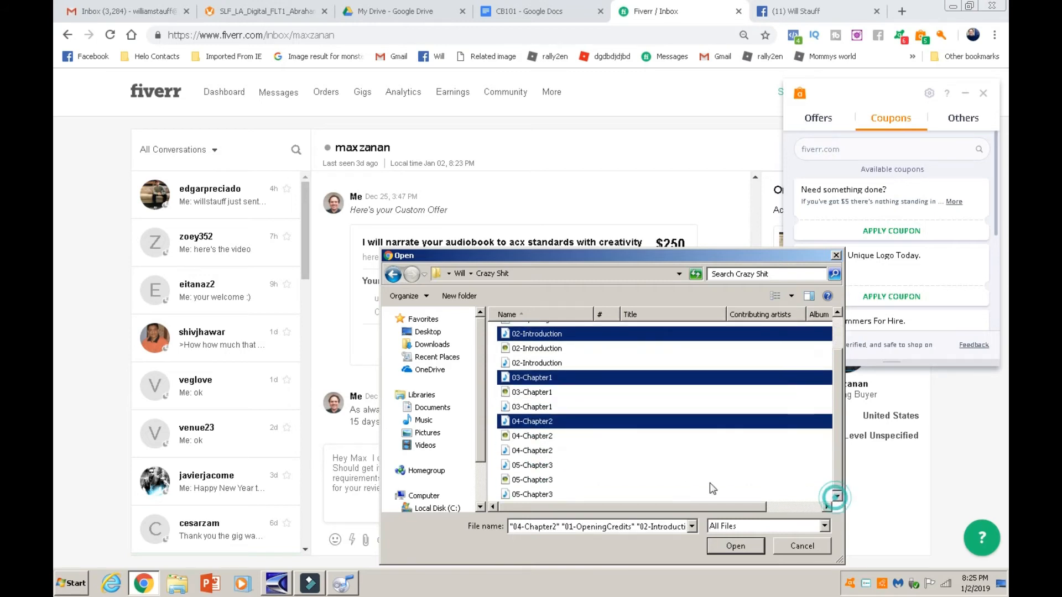
pyautogui.keyDown('ctrl'); pyautogui.click(535, 470); pyautogui.keyUp('ctrl')
pyautogui.click(719, 543)
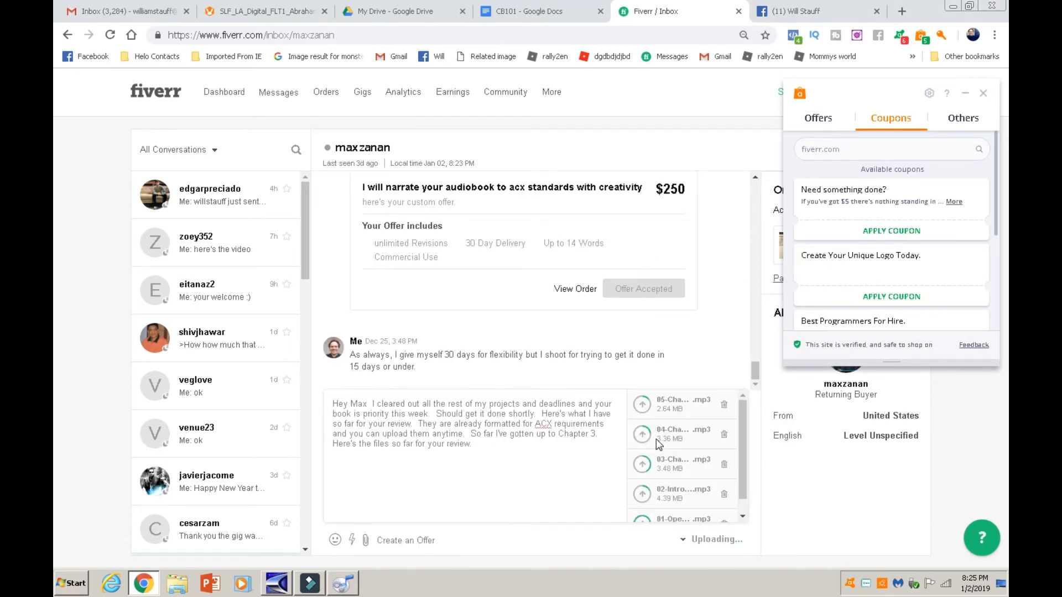
# Close the coupon pop-up, review the uploaded MP3 attachments and message text, and send the message to the buyer.
pyautogui.scroll(-1, 658, 444)
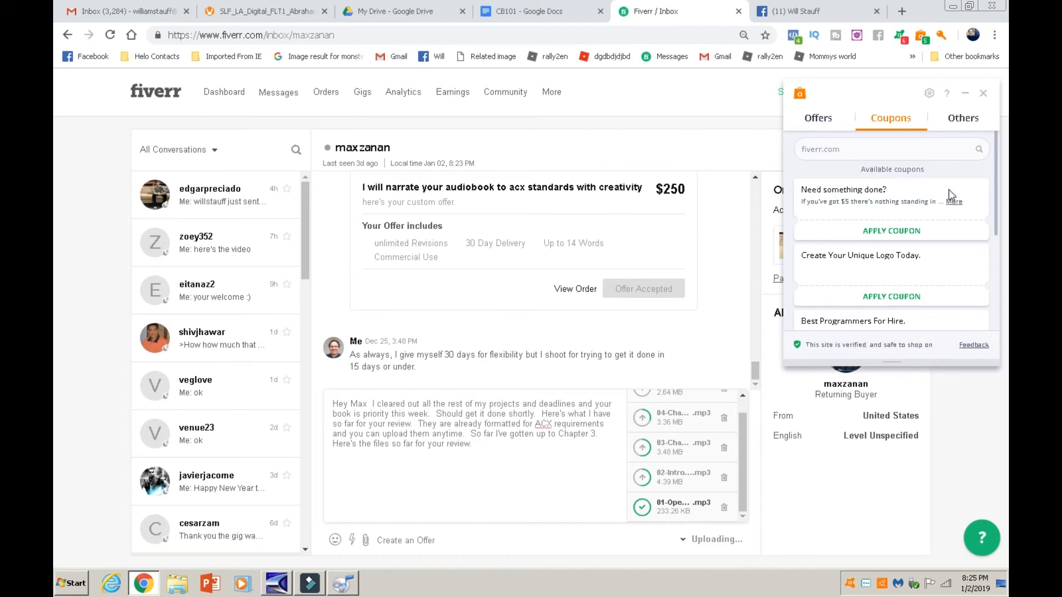
pyautogui.click(982, 94)
pyautogui.moveTo(739, 477)
pyautogui.mouseDown()
pyautogui.moveTo(737, 457)
pyautogui.moveTo(737, 492)
pyautogui.moveTo(738, 436)
pyautogui.moveTo(735, 508)
pyautogui.moveTo(738, 440)
pyautogui.moveTo(735, 497)
pyautogui.mouseUp()
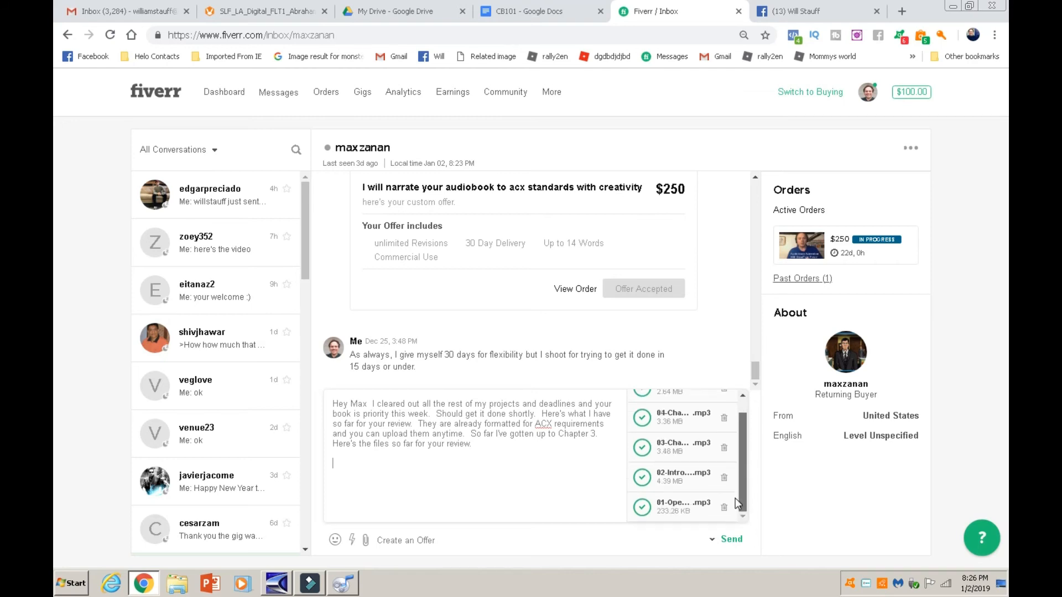
pyautogui.moveTo(741, 450); pyautogui.dragTo(687, 449)
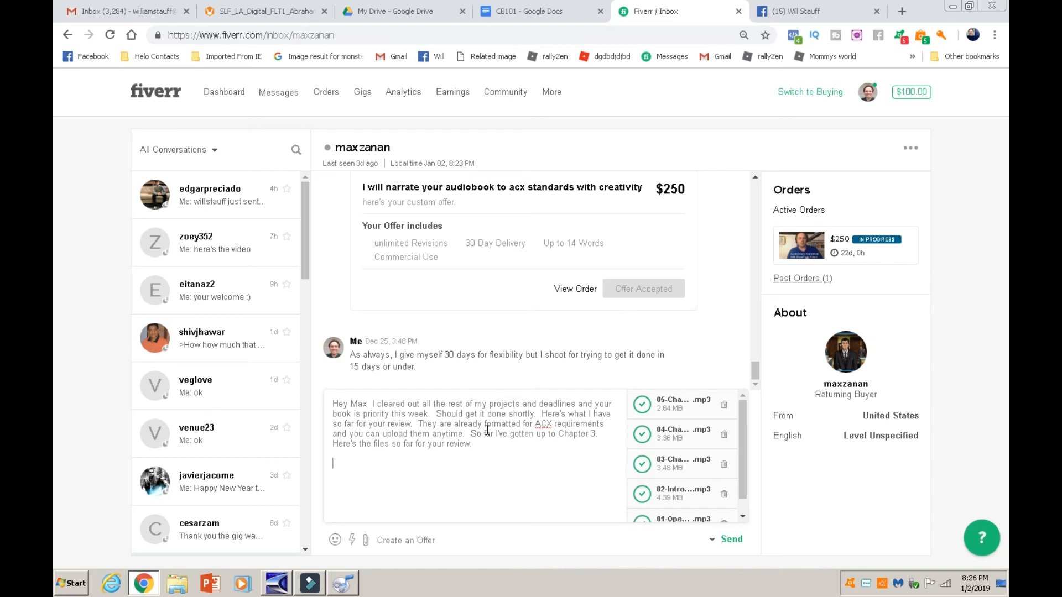
pyautogui.click(470, 435)
pyautogui.scroll(-1, 740, 473)
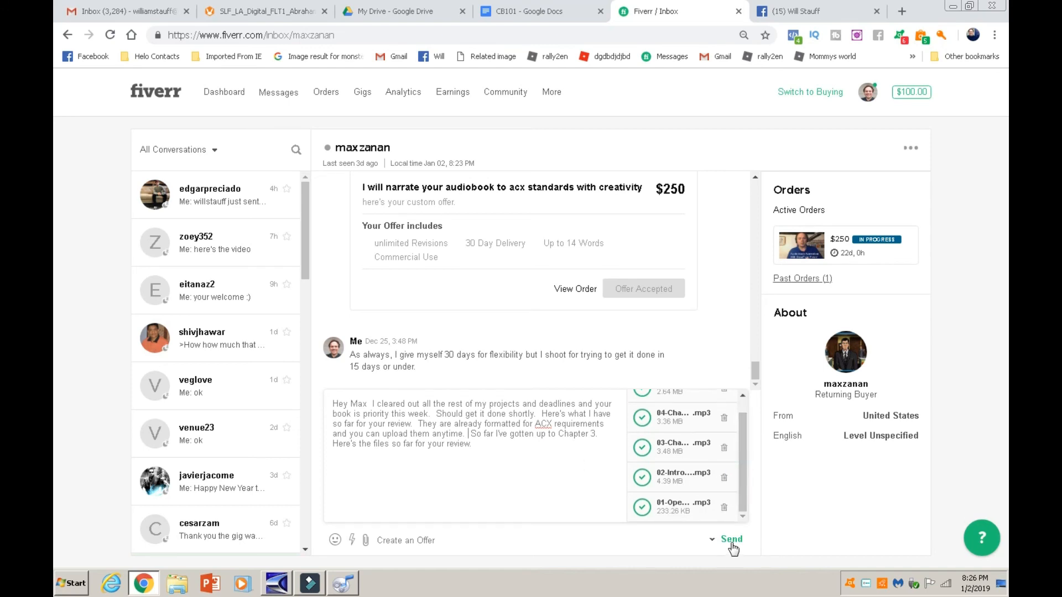
pyautogui.click(732, 541)
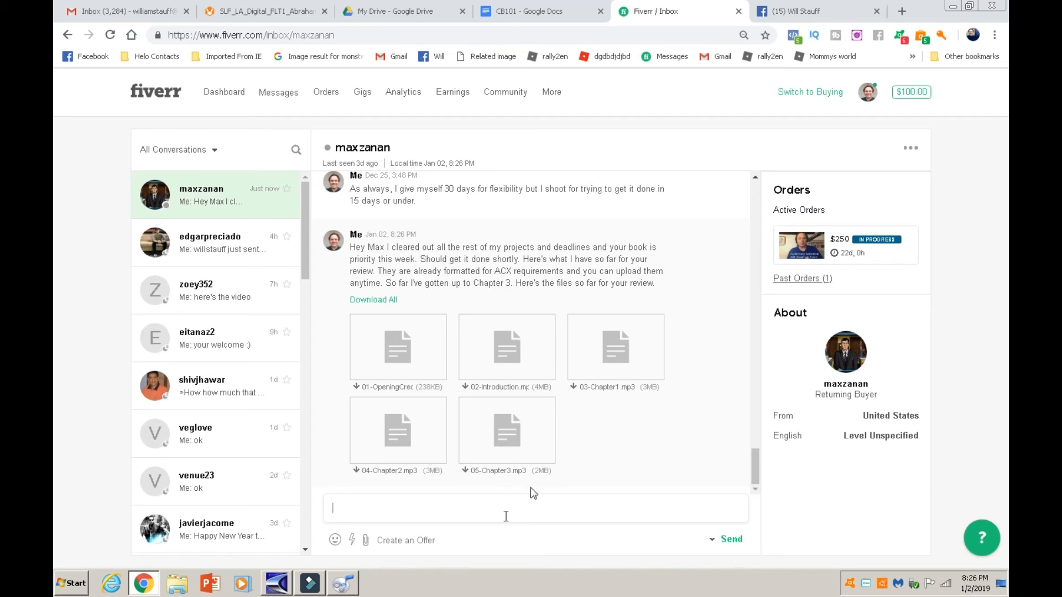
# Switch back to Cool Edit Pro with the 05-Chapter3.wav waveform and dismiss the Facebook notification.
pyautogui.click(276, 590)
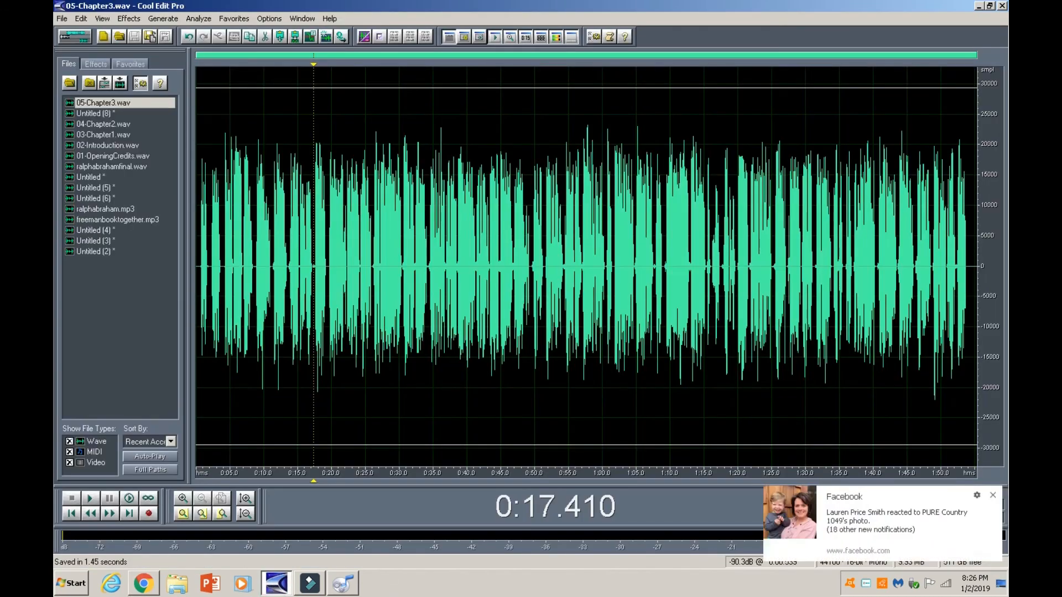
pyautogui.click(993, 495)
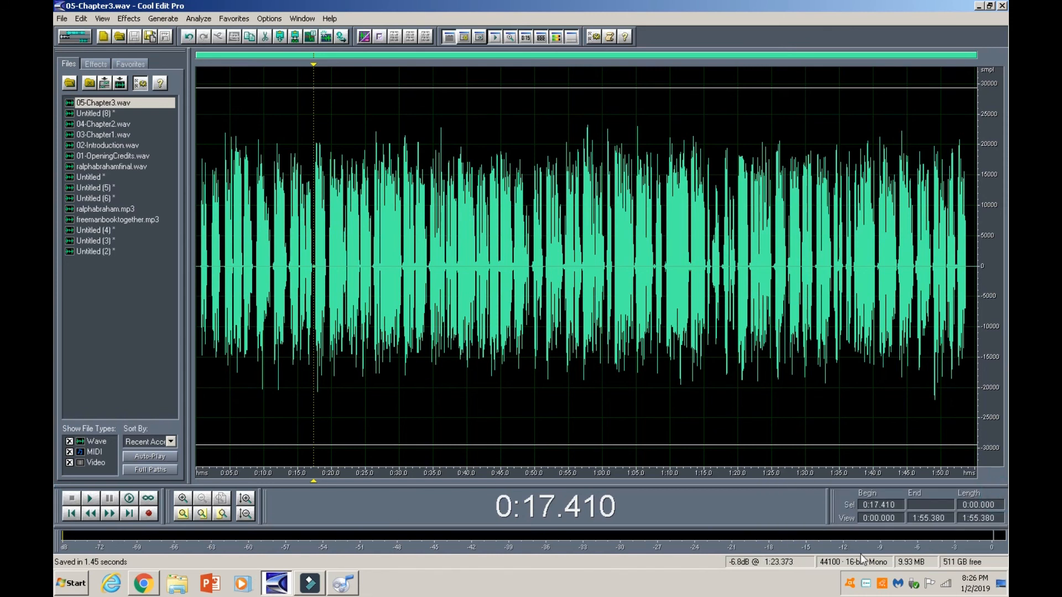
pyautogui.rightClick(866, 585)
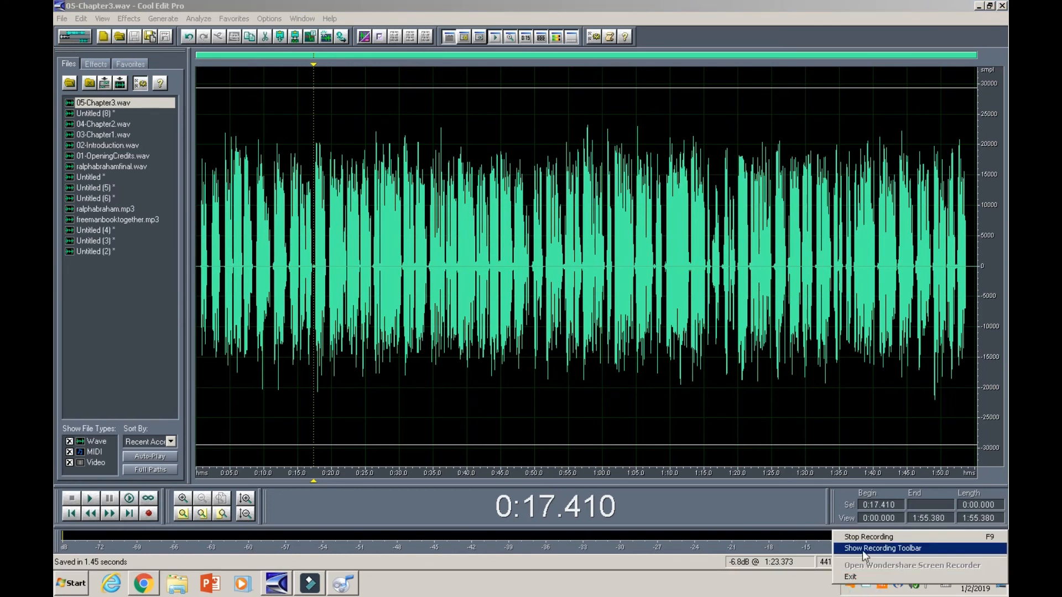